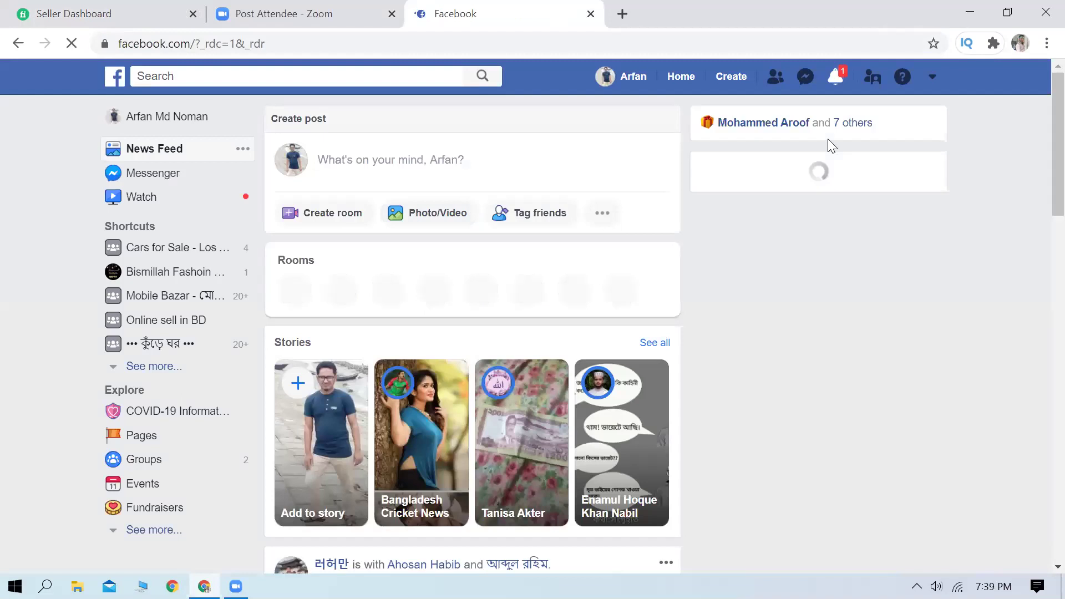
# From the account menu's Manage Pages list, open the Bismillah Fashoin Page.
pyautogui.click(932, 81)
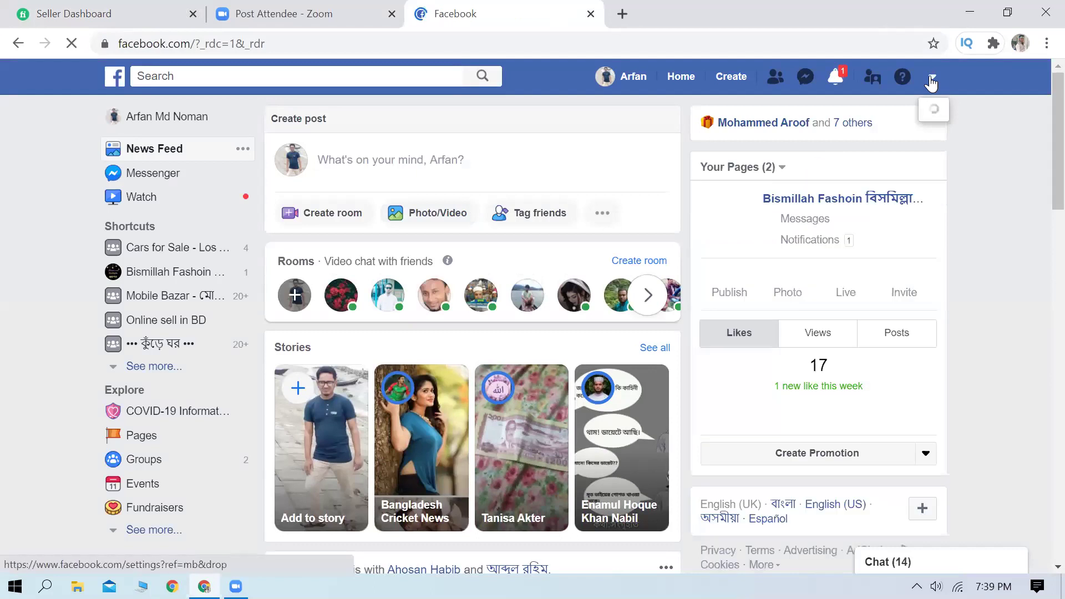
pyautogui.click(791, 207)
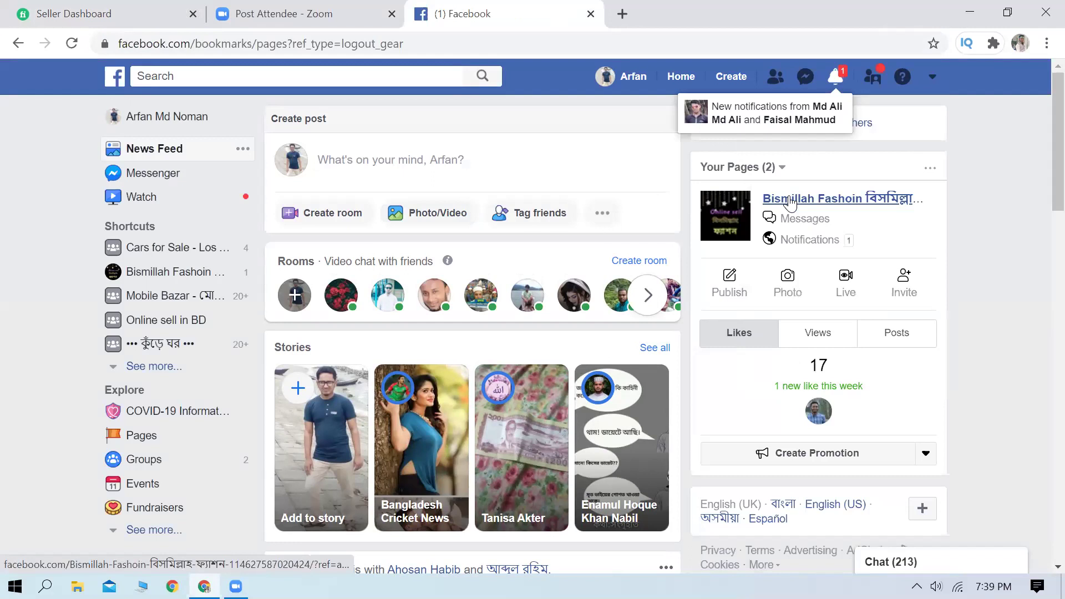
pyautogui.click(794, 200)
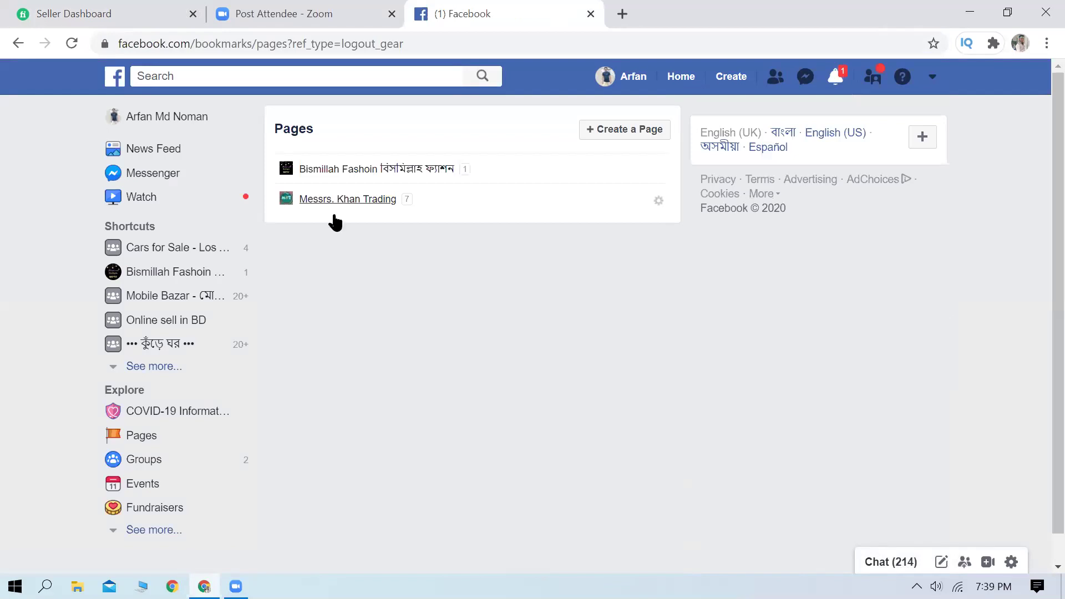
pyautogui.click(321, 169)
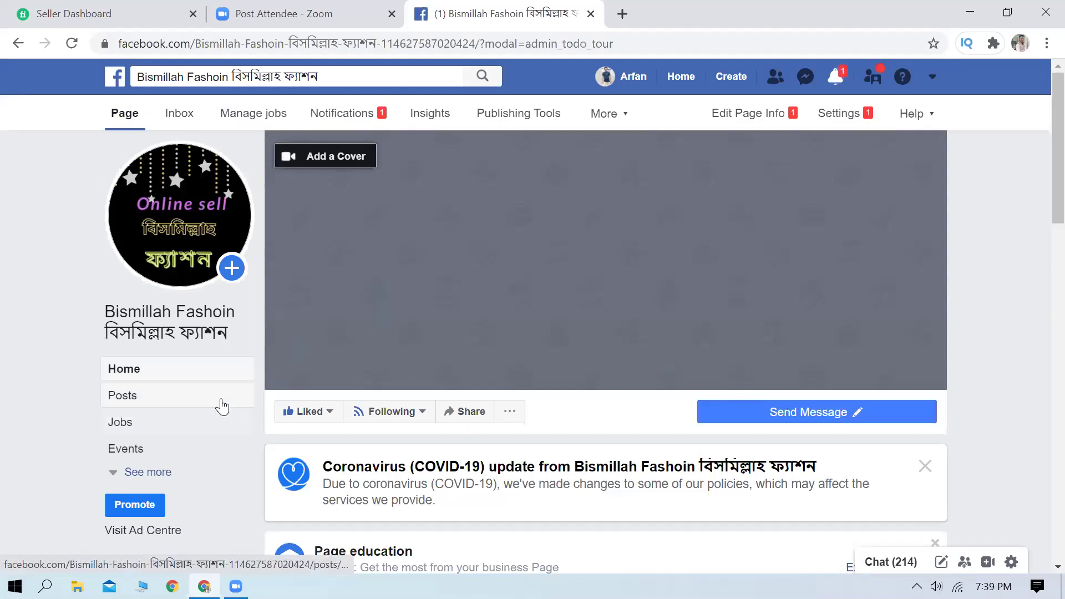
# Open the Bismillah Fashoin Page Settings and review the General options, such as Page visibility and Visitor posts.
pyautogui.click(832, 115)
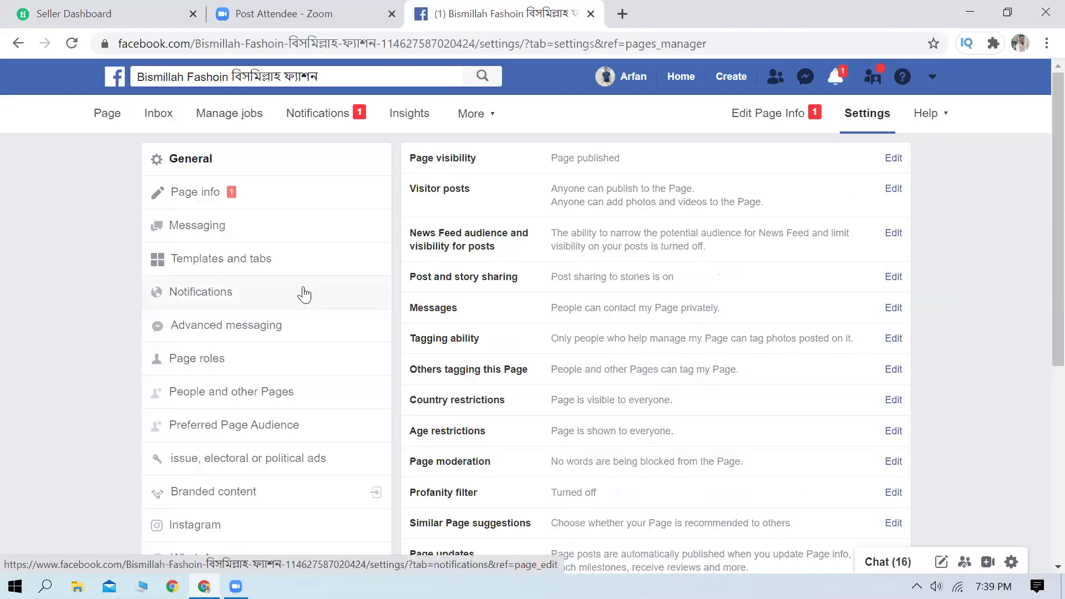
pyautogui.scroll(-2, 305, 294)
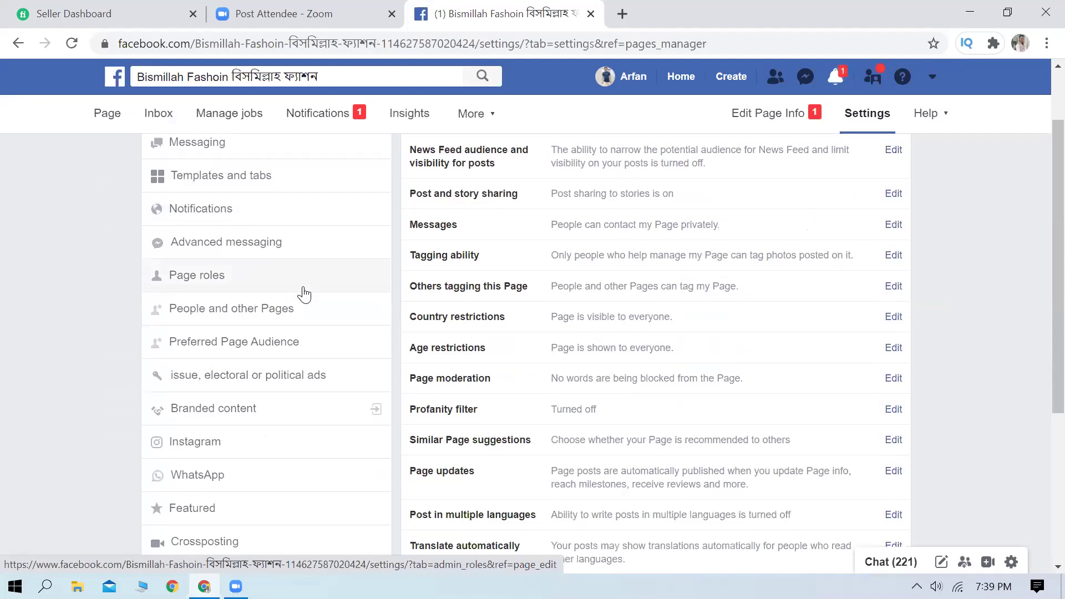
pyautogui.scroll(-5, 304, 295)
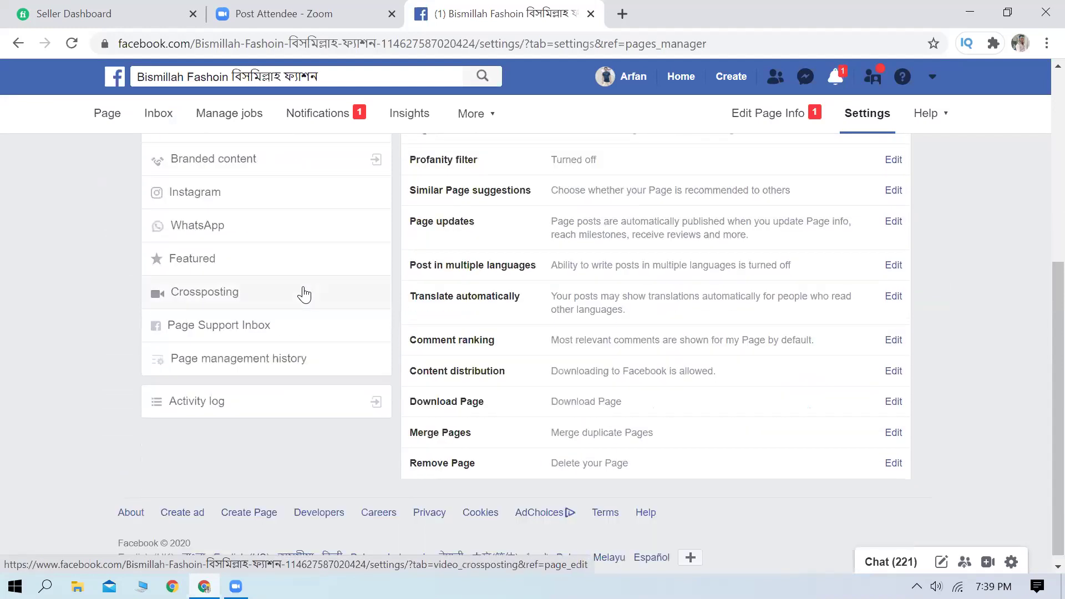
pyautogui.scroll(3, 304, 294)
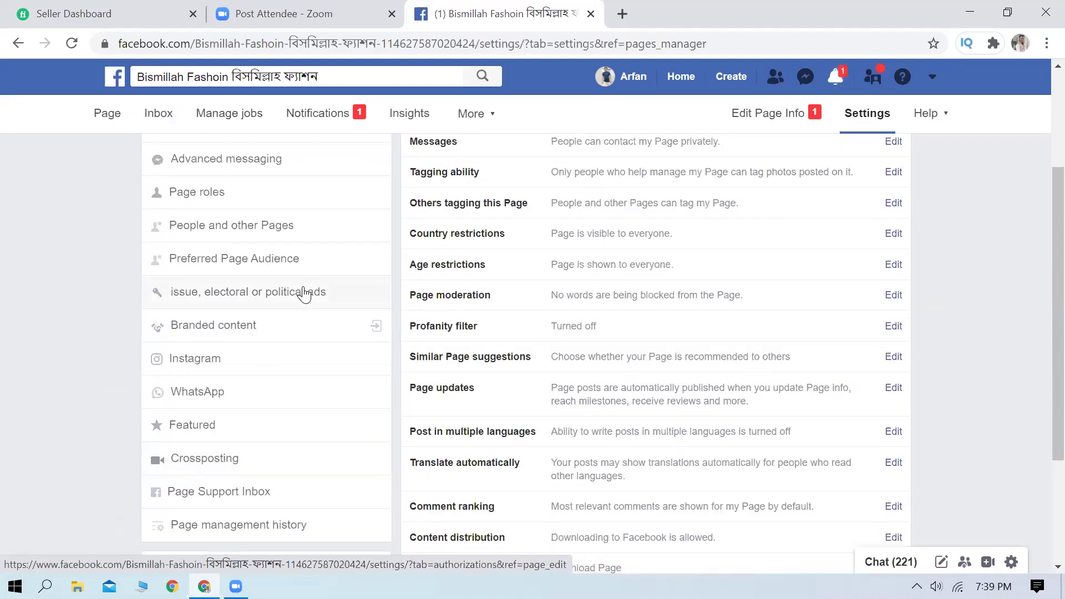
pyautogui.scroll(3, 304, 294)
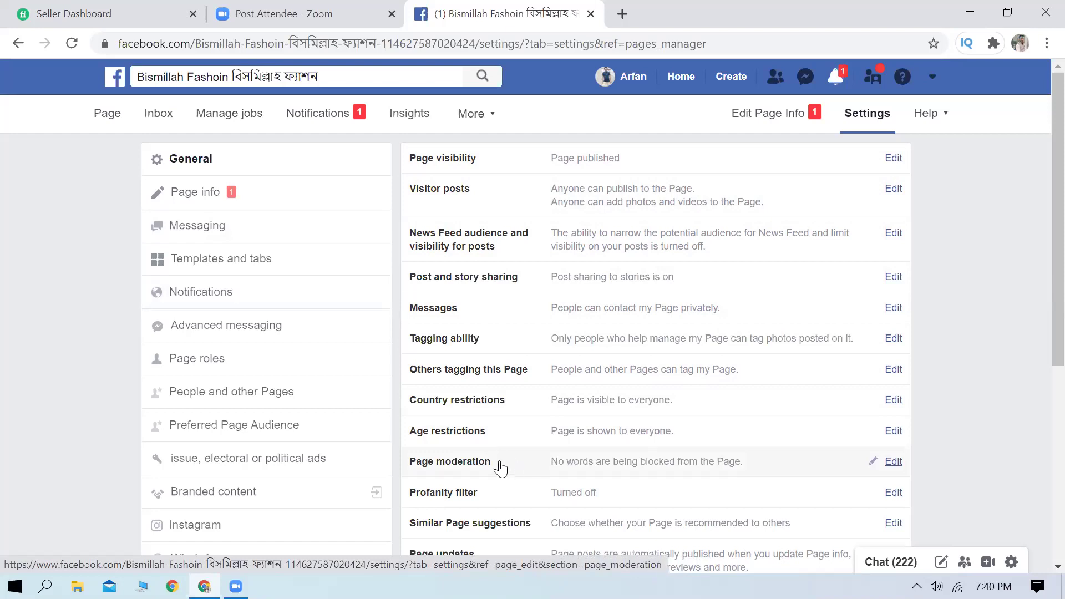
pyautogui.scroll(-3, 501, 463)
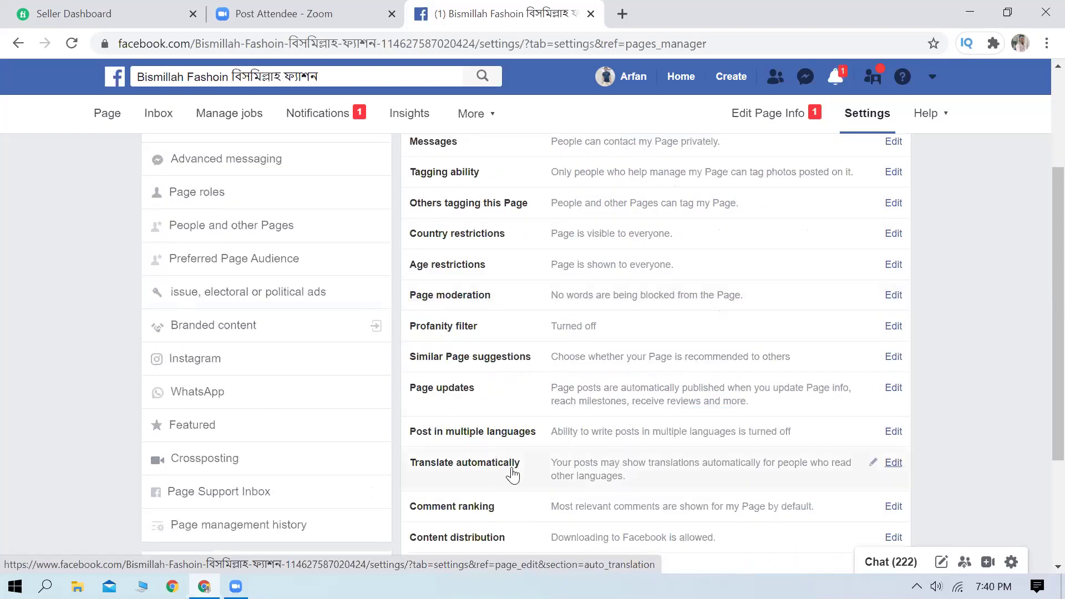
pyautogui.scroll(-2, 510, 477)
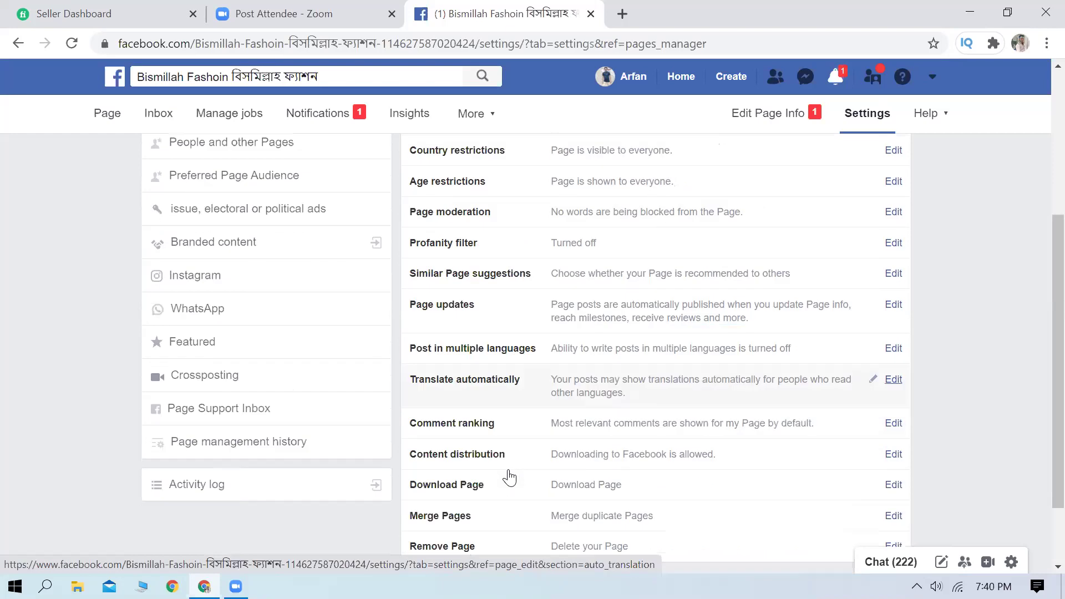
pyautogui.scroll(-2, 509, 477)
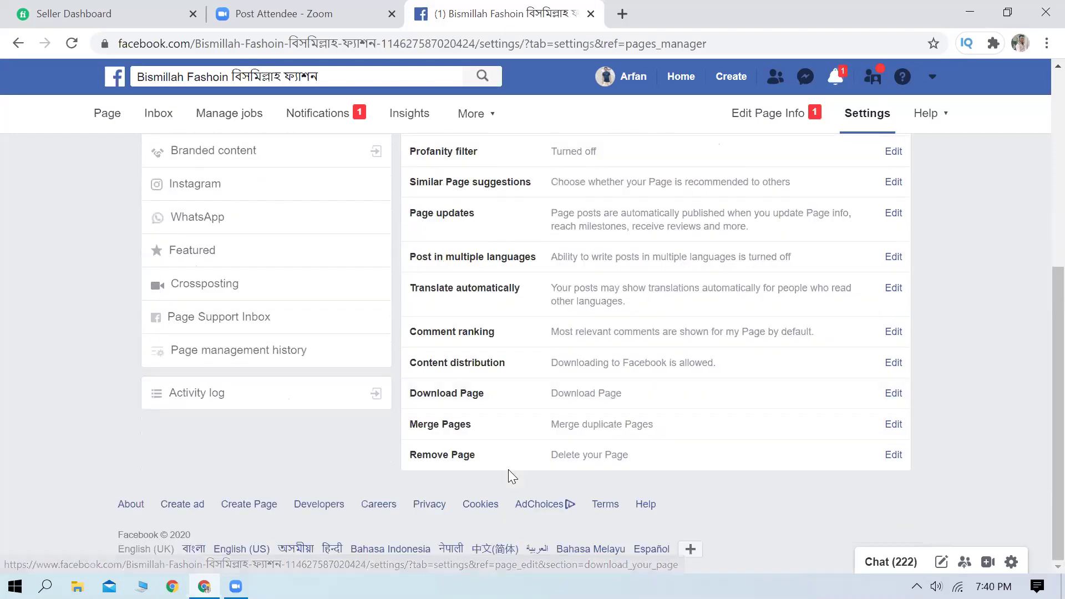
pyautogui.scroll(7, 509, 474)
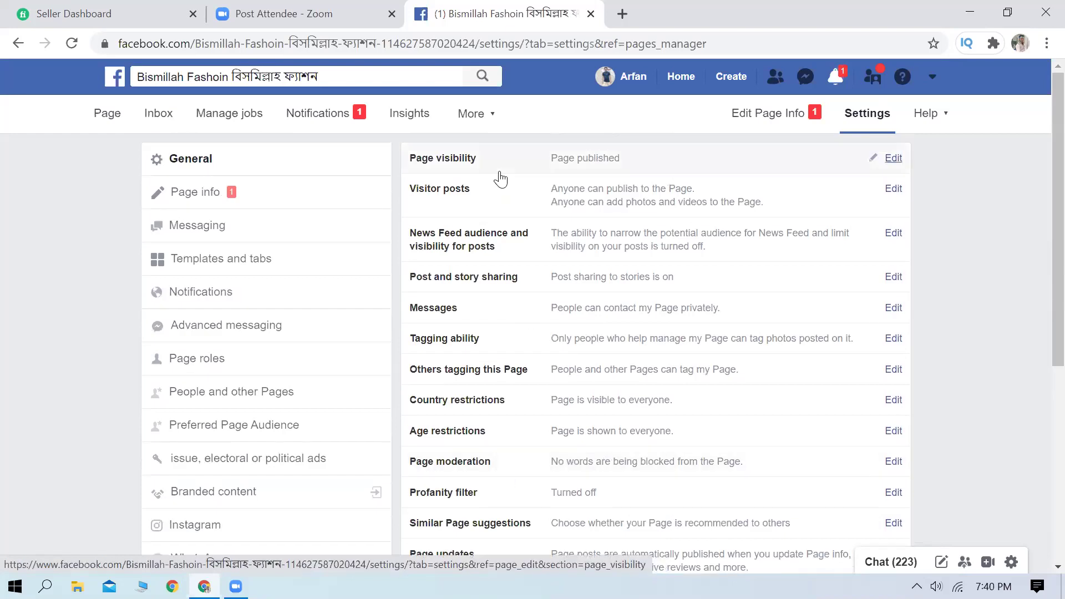
# Return to the Page view, browse the timeline, and reload it at the header via Posts.
pyautogui.click(112, 117)
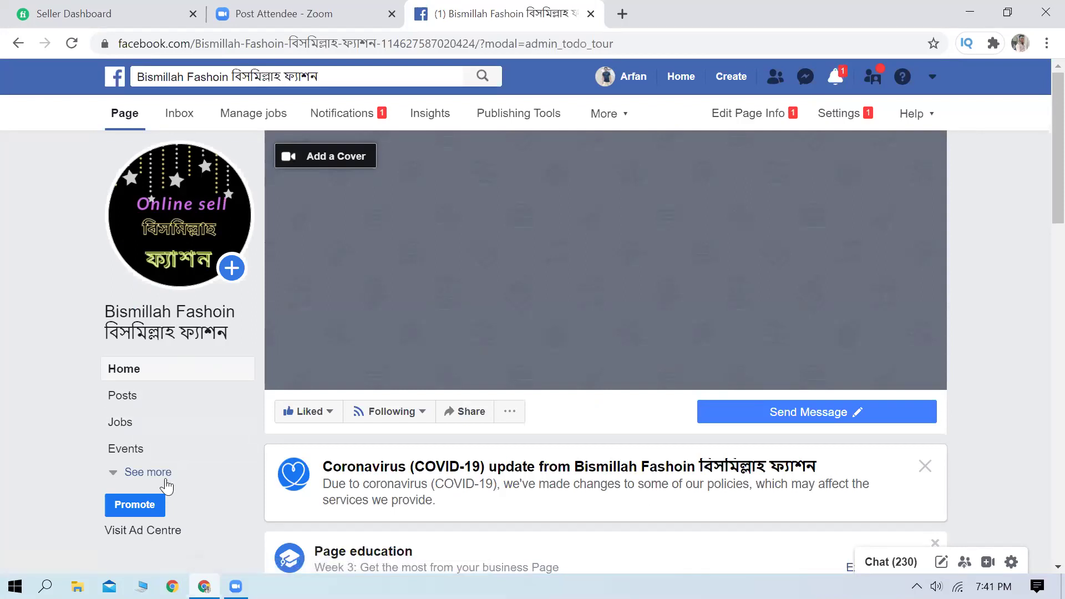
pyautogui.scroll(-3, 208, 455)
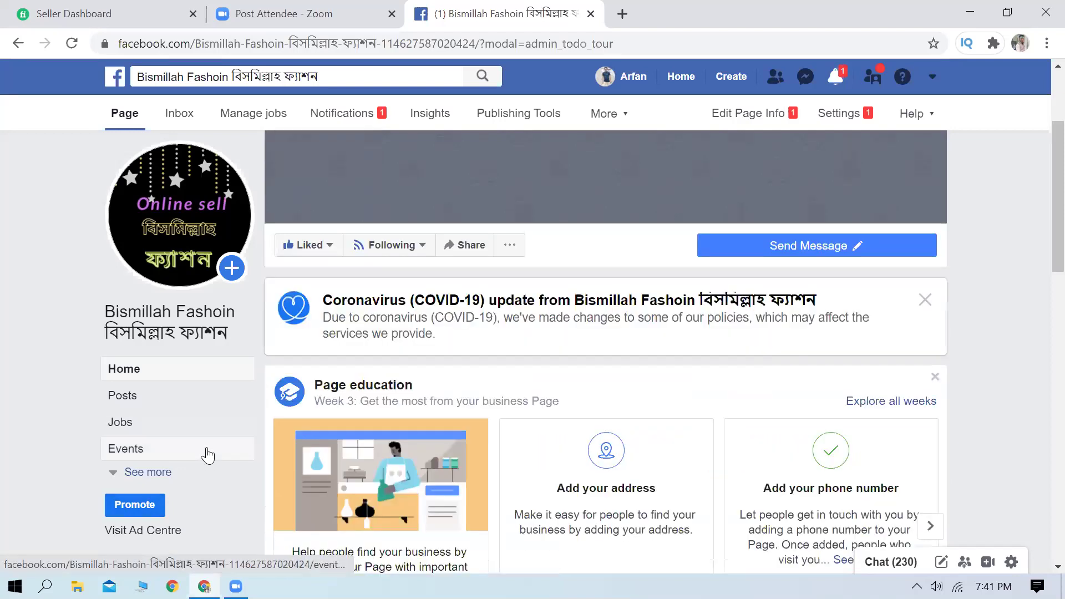
pyautogui.scroll(-5, 208, 455)
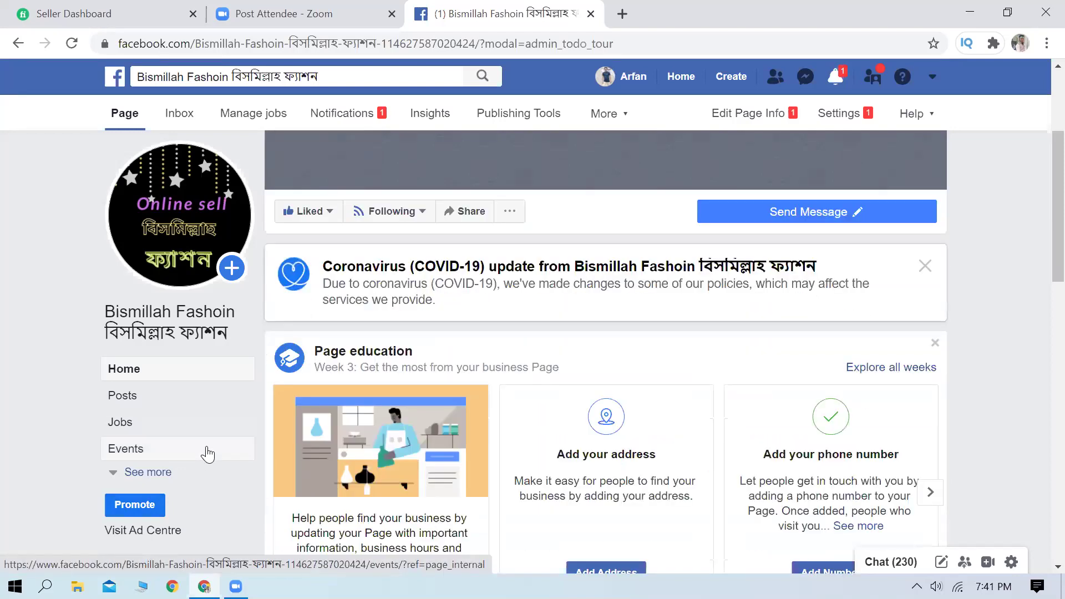
pyautogui.scroll(-5, 210, 452)
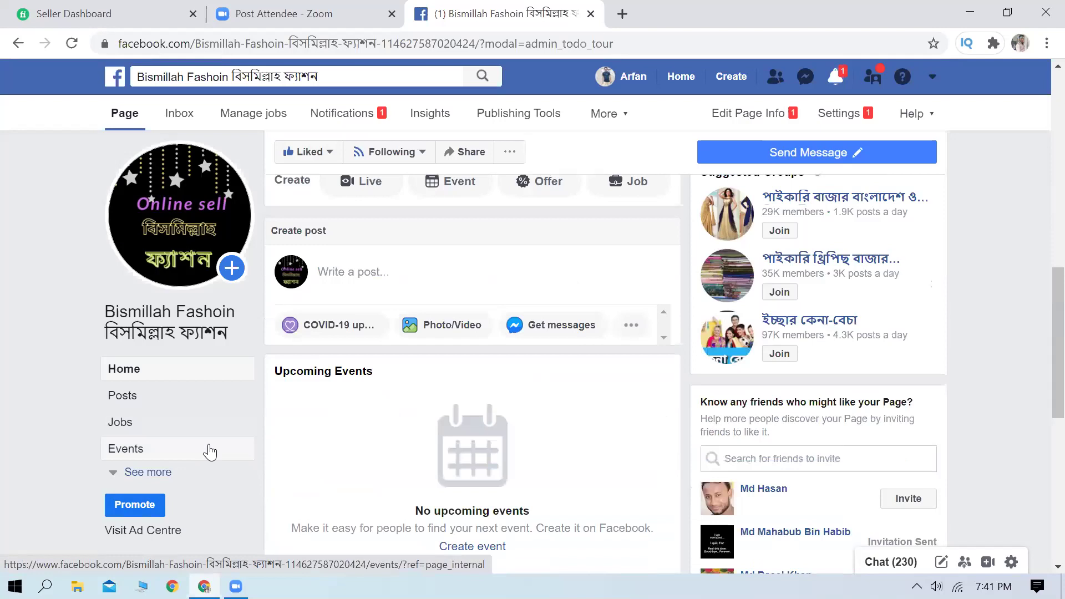
pyautogui.scroll(-5, 272, 409)
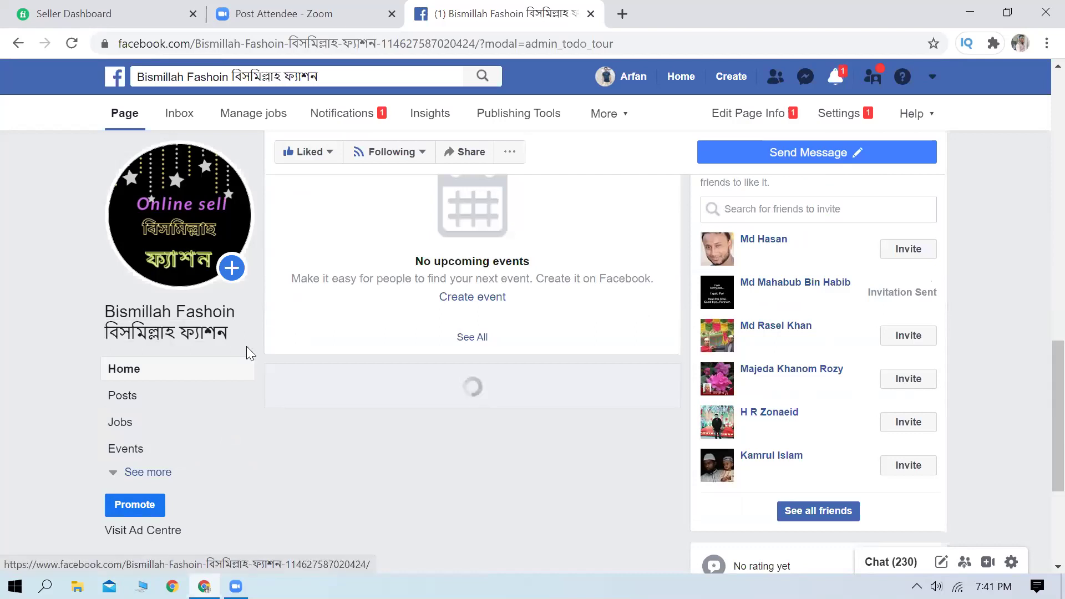
pyautogui.scroll(3, 248, 352)
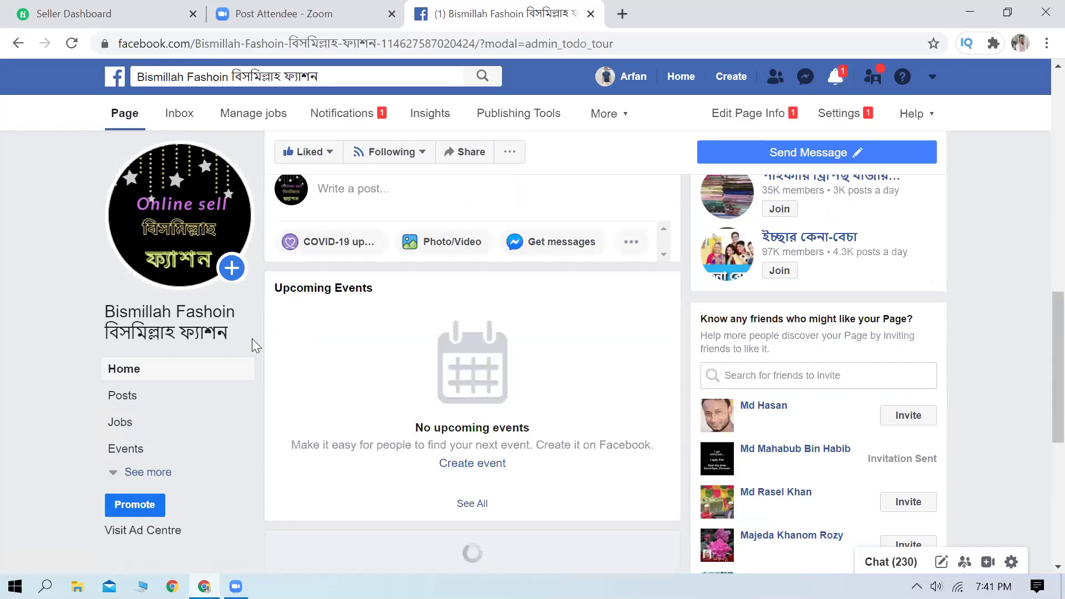
pyautogui.scroll(3, 237, 373)
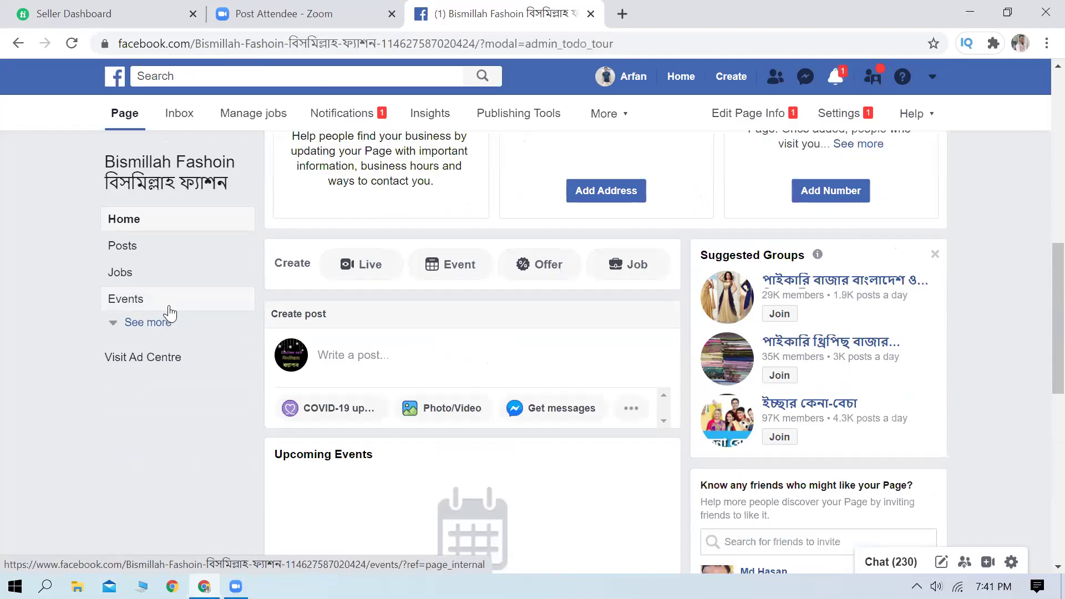
pyautogui.click(188, 258)
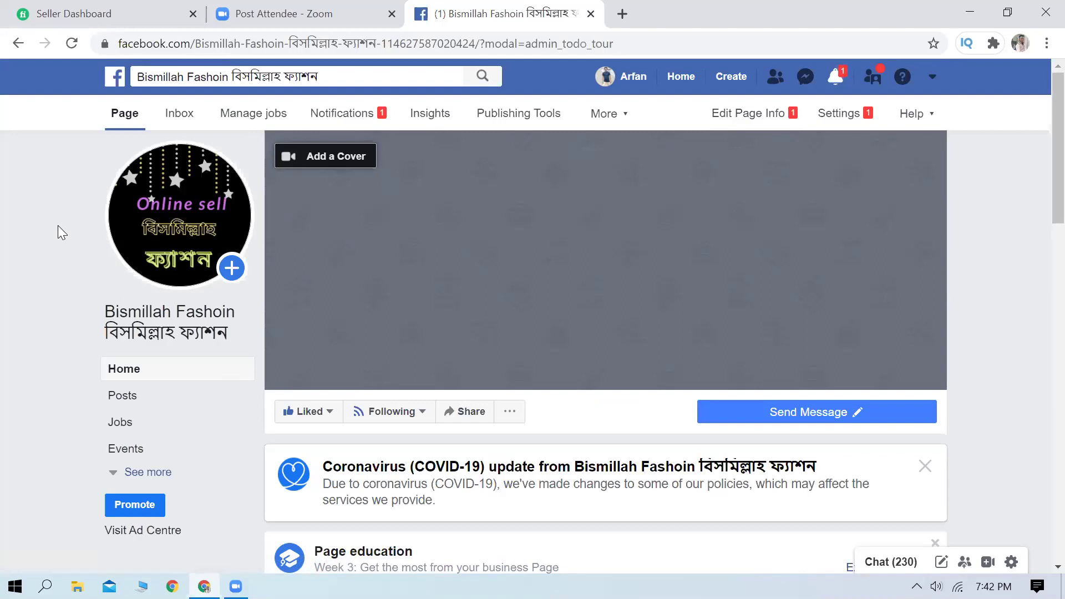
pyautogui.click(146, 473)
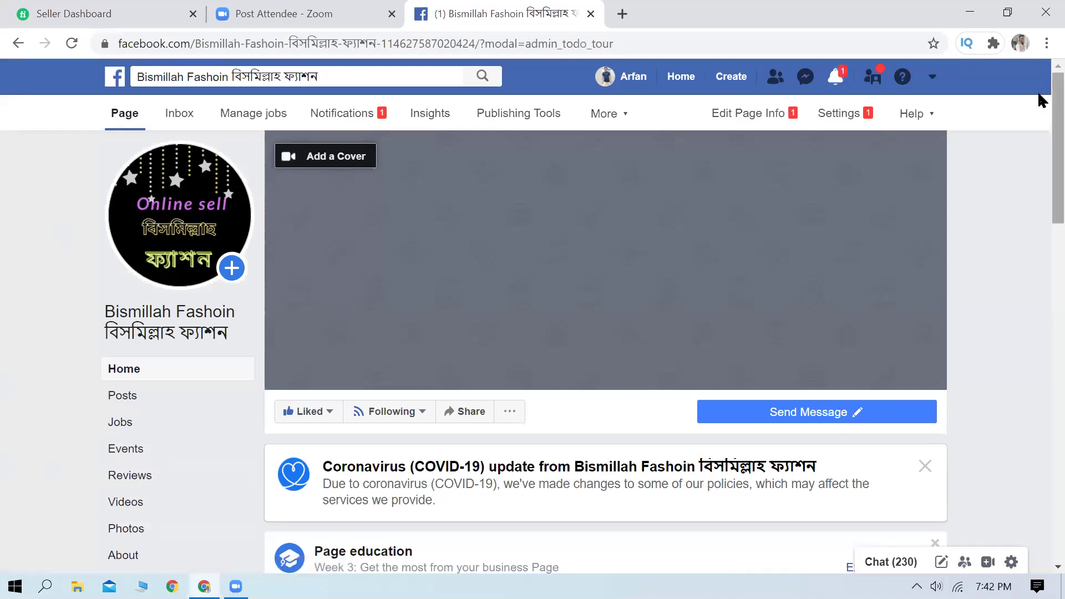
pyautogui.scroll(-2, 1038, 131)
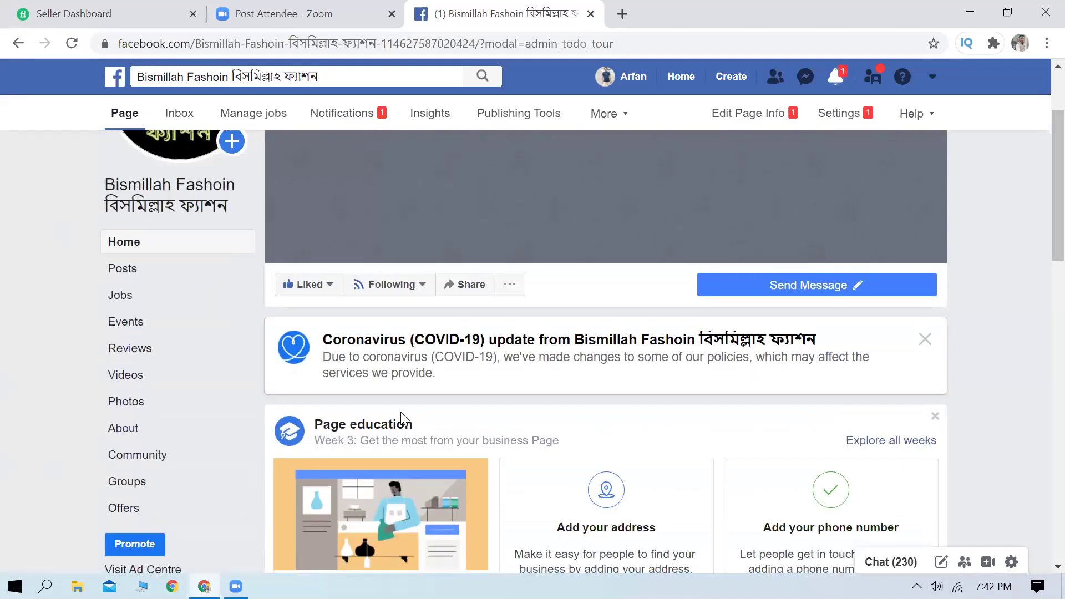
pyautogui.click(129, 430)
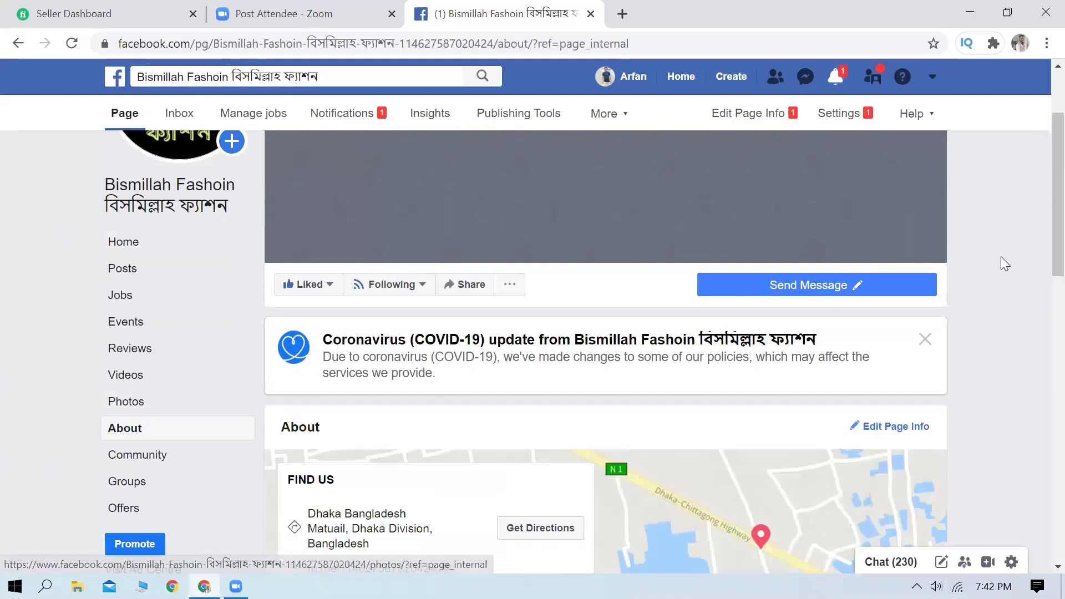
pyautogui.scroll(-4, 1037, 186)
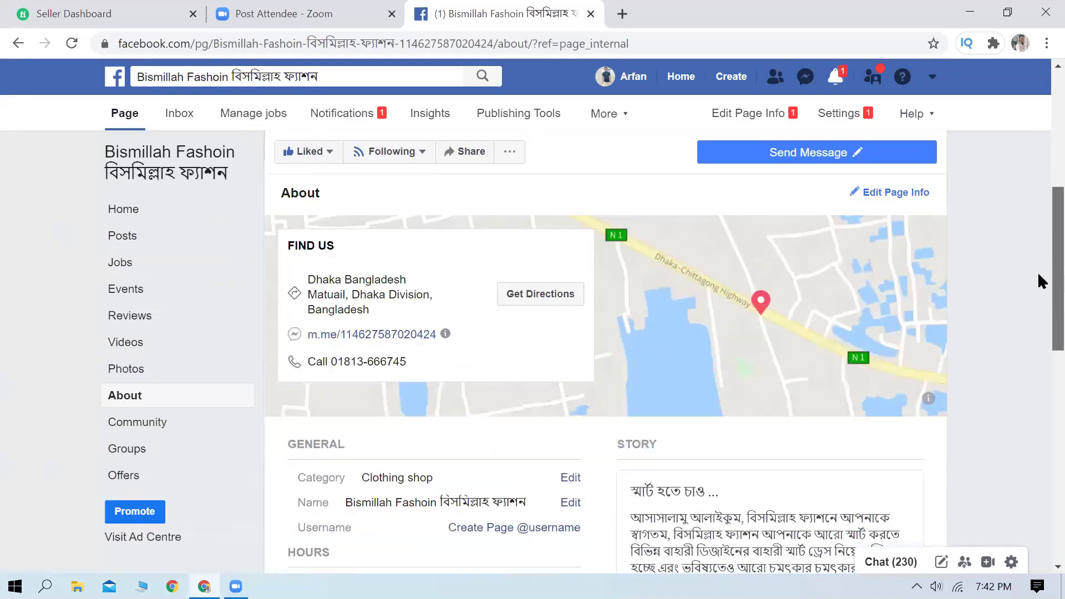
pyautogui.scroll(-3, 1038, 299)
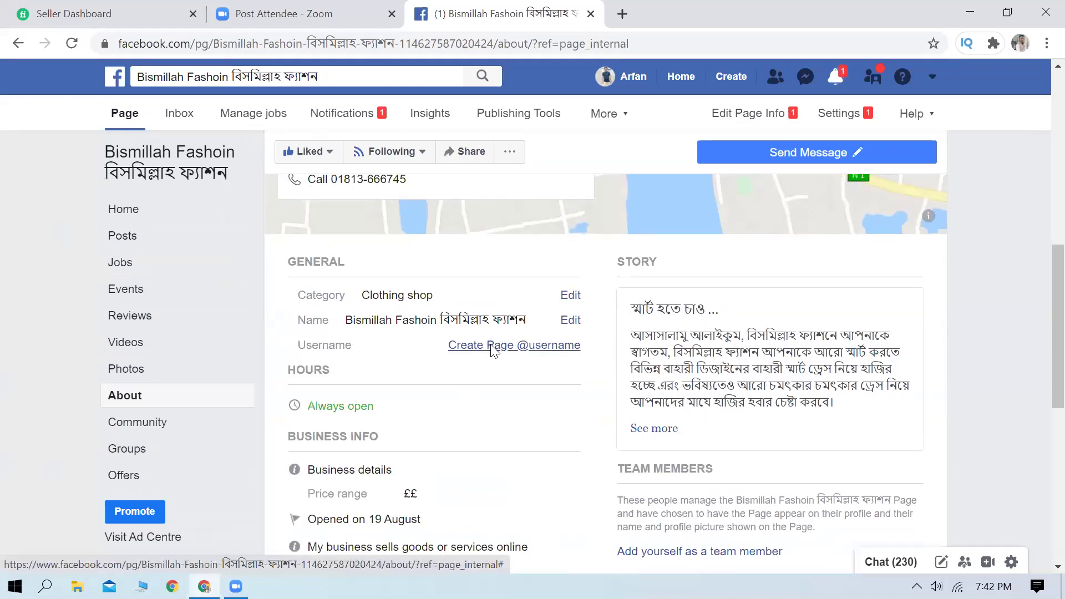
pyautogui.click(492, 350)
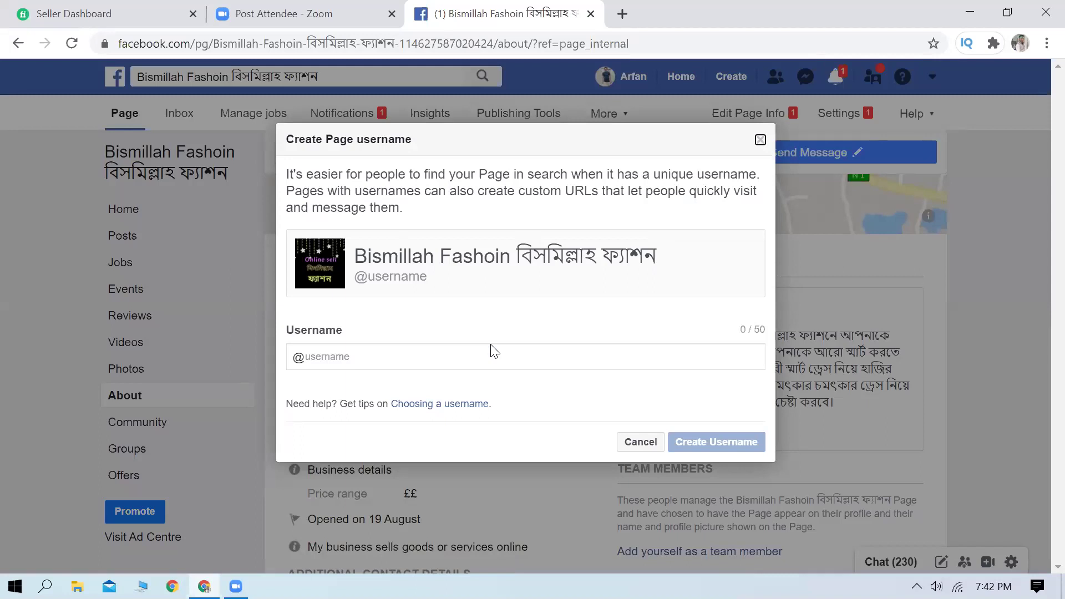
# Submit the username bismillafashion666745, which is refused as the Page isn't eligible.
pyautogui.click(346, 357)
pyautogui.click(347, 356)
pyautogui.write('b')
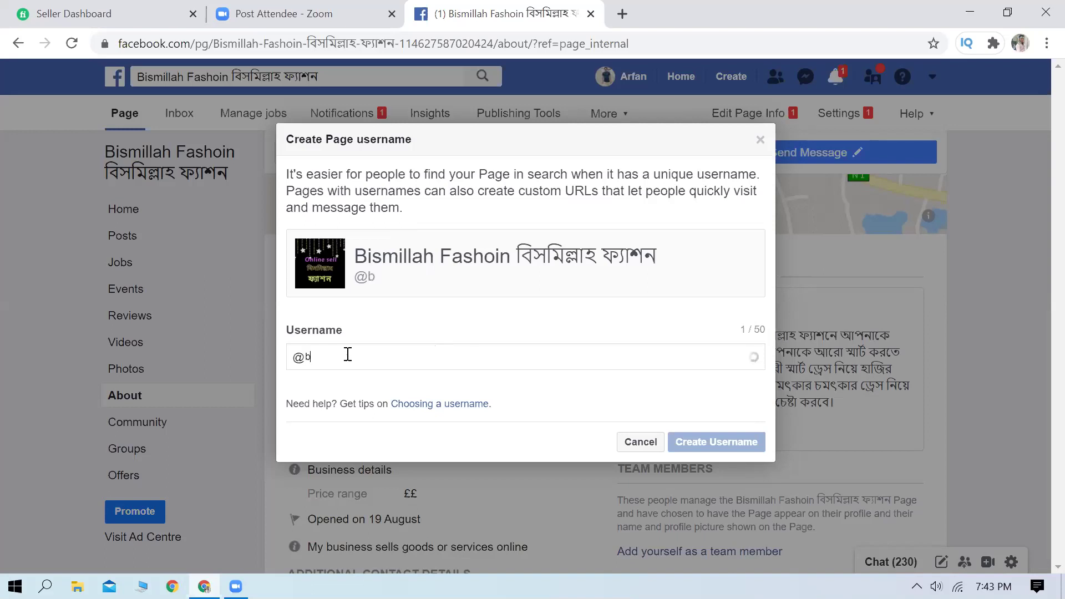
pyautogui.write('ismillafashion')
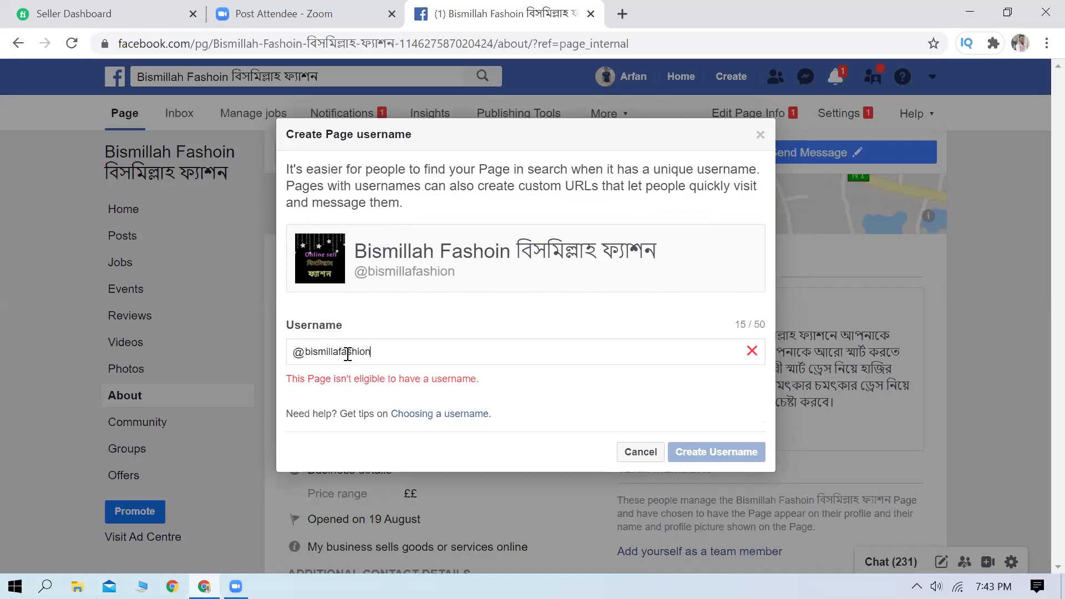
pyautogui.write('666')
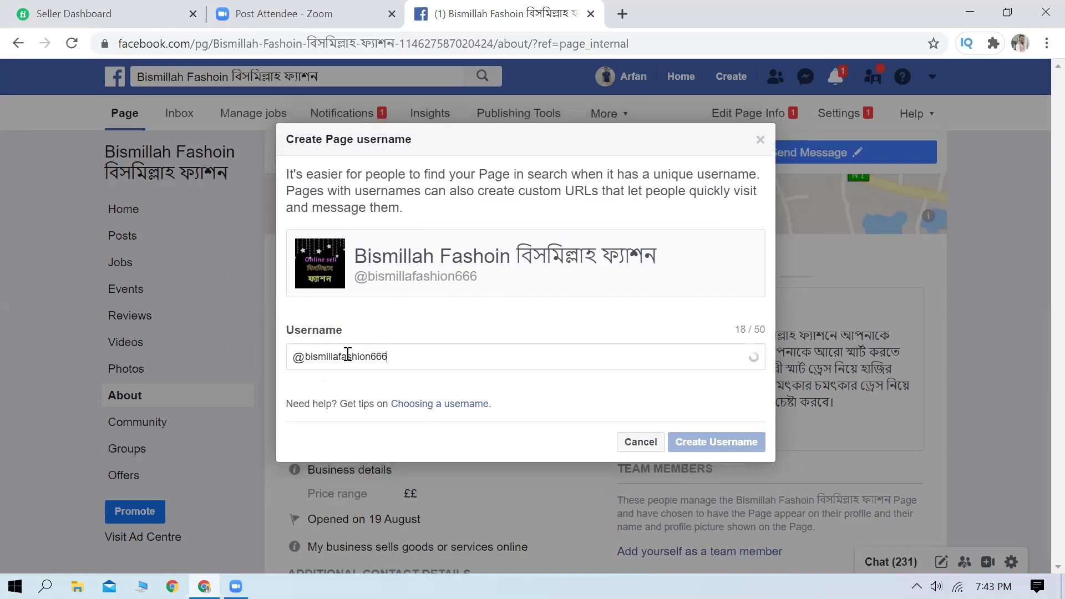
pyautogui.write('45')
pyautogui.press('BackSpace')
pyautogui.press('BackSpace')
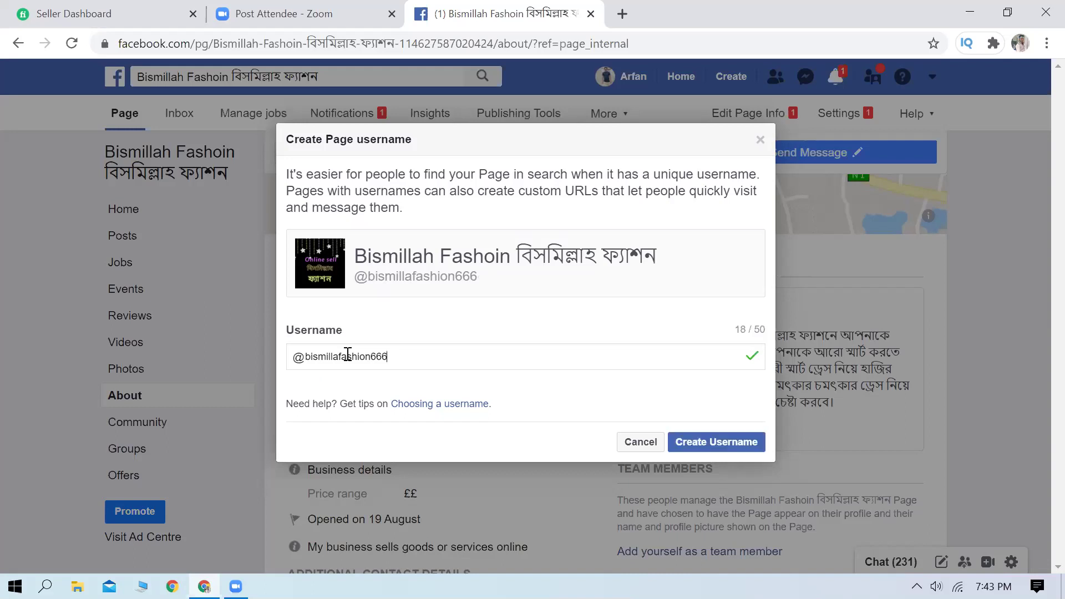
pyautogui.write('745')
pyautogui.click(703, 444)
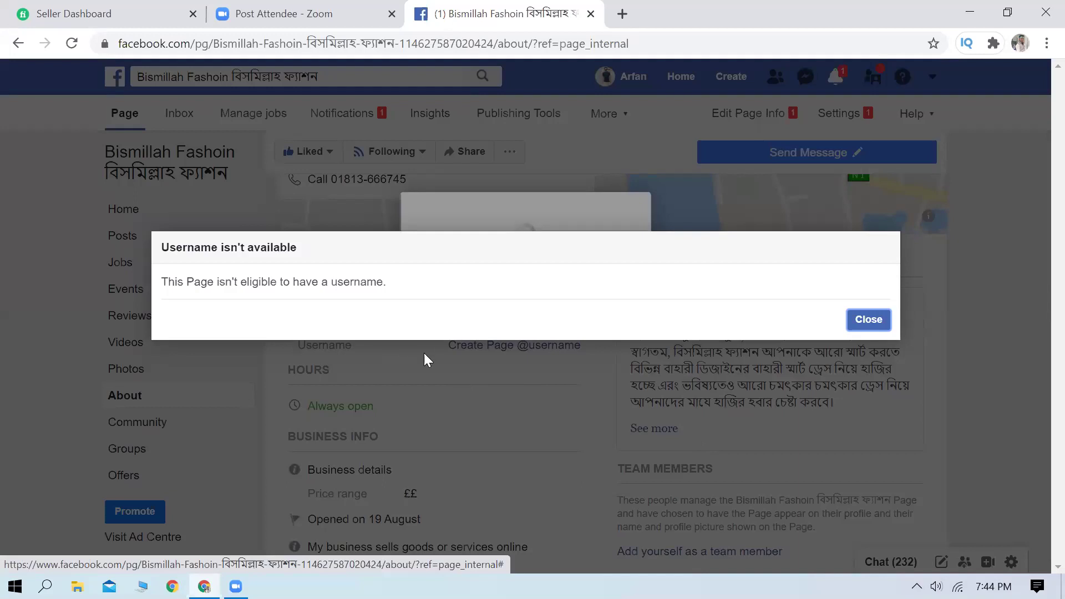
# Close the error, reopen the username form, and follow the 'Choosing a username' help link.
pyautogui.click(866, 325)
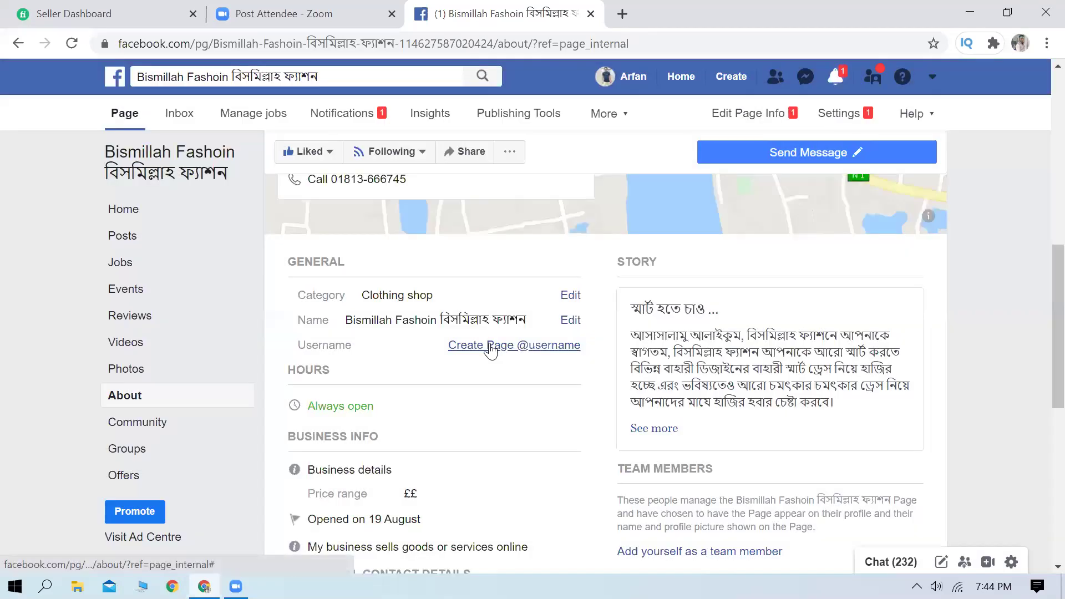
pyautogui.click(492, 348)
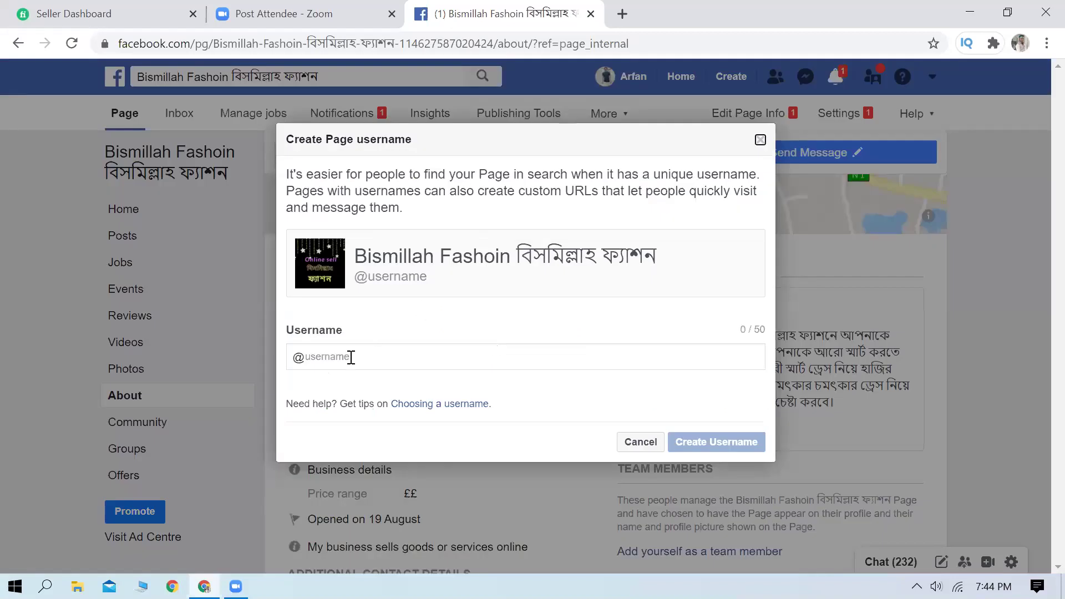
pyautogui.click(421, 410)
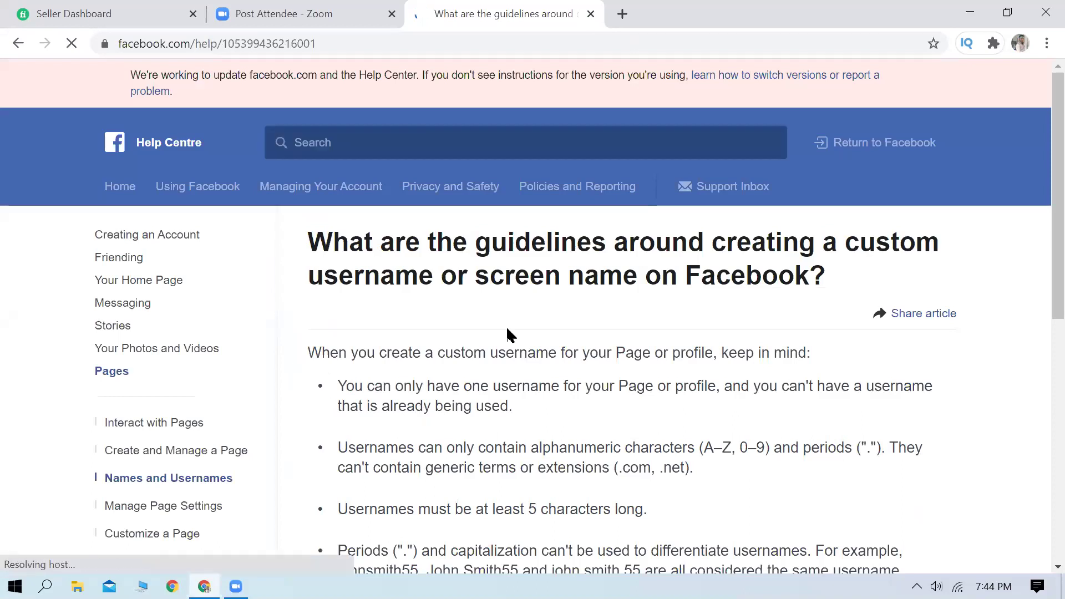
# Read the username guidelines, such as the 5-character minimum and alphanumerics-and-periods rule, then go back.
pyautogui.scroll(-3, 507, 328)
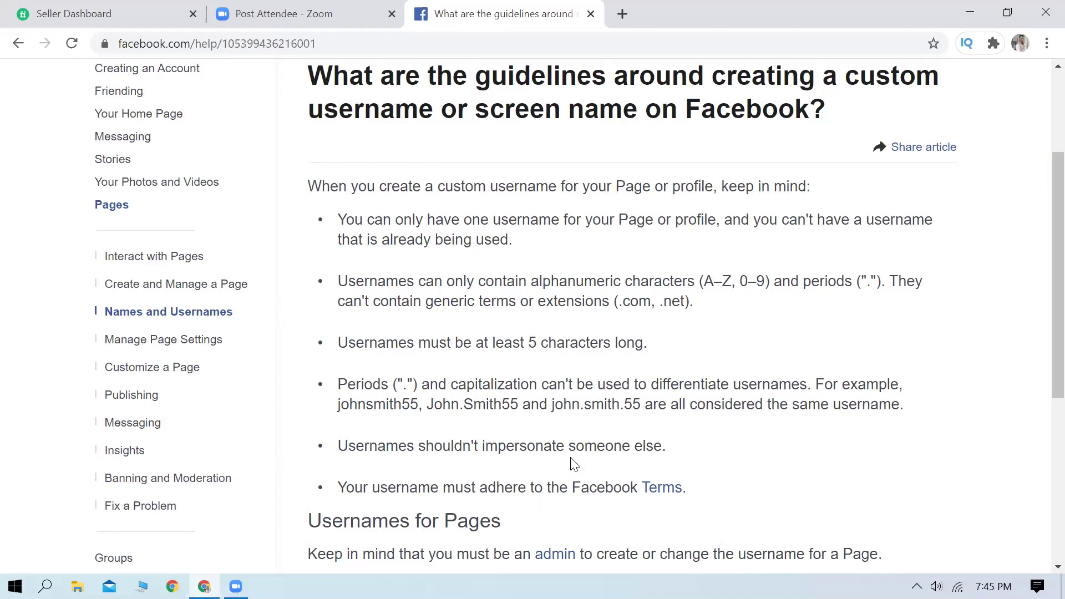
pyautogui.scroll(-3, 574, 463)
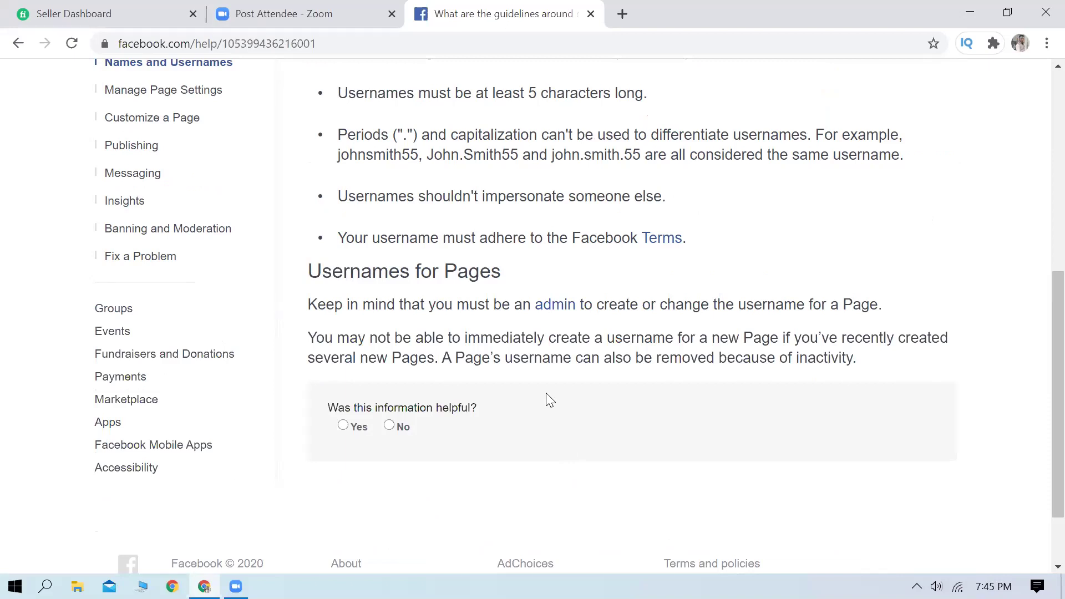
pyautogui.scroll(3, 546, 393)
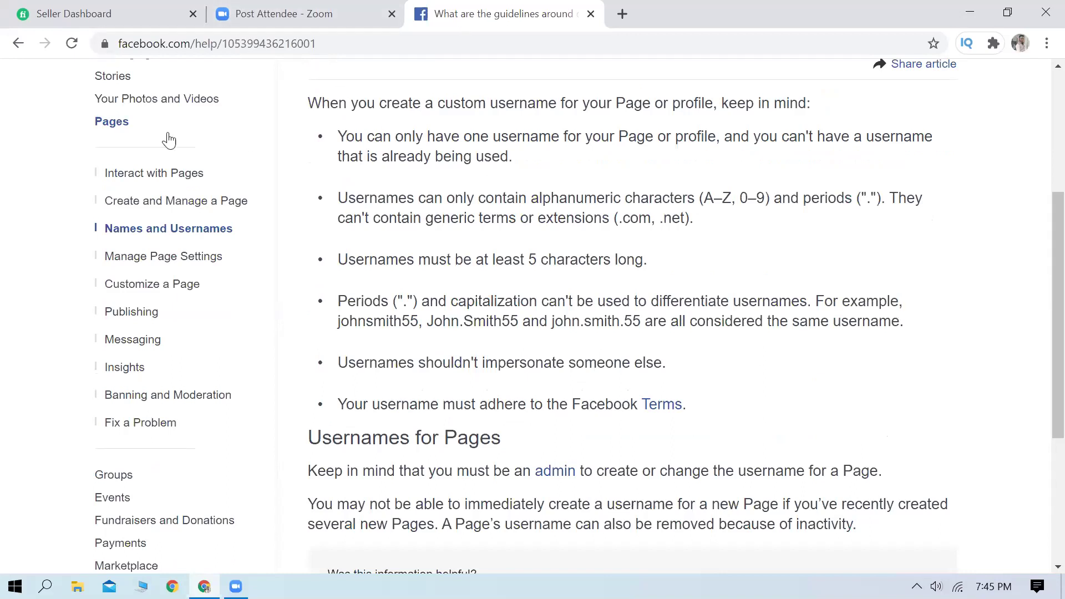
pyautogui.scroll(2, 161, 139)
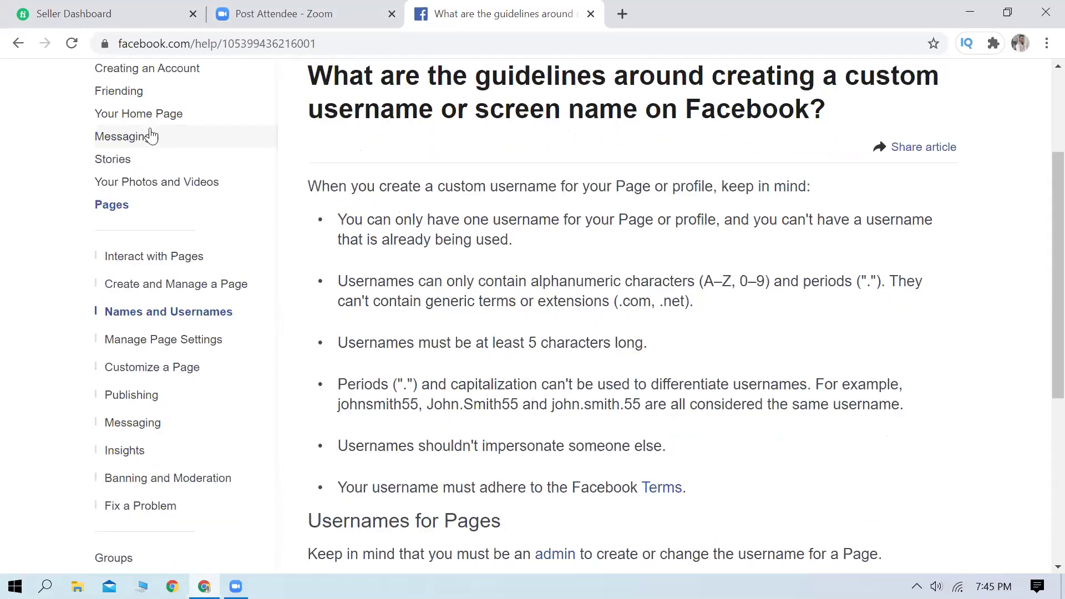
pyautogui.click(18, 44)
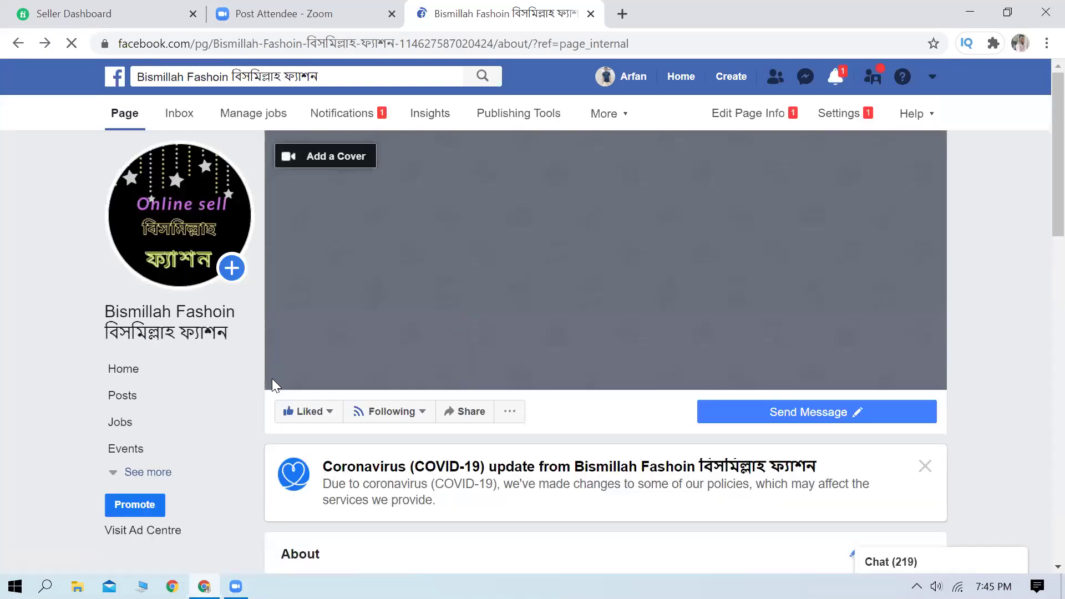
pyautogui.click(159, 475)
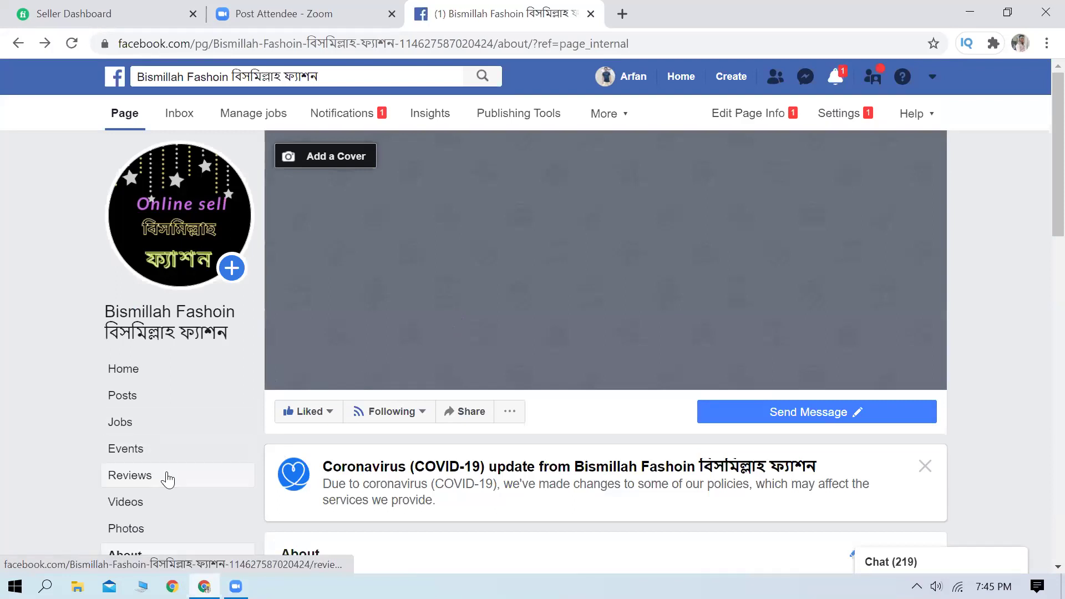
pyautogui.scroll(-3, 166, 475)
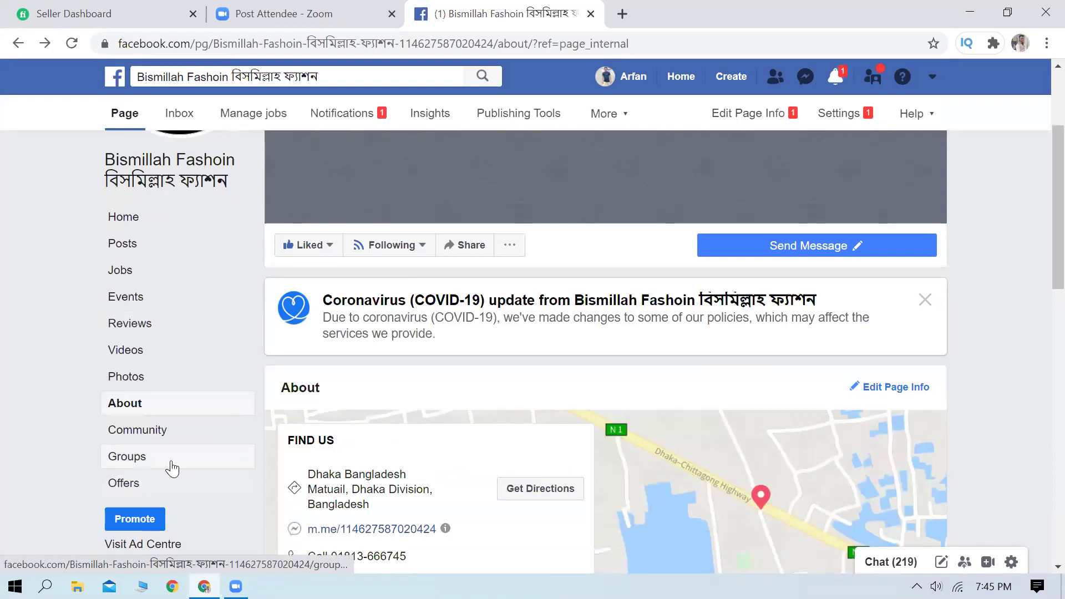
pyautogui.click(145, 409)
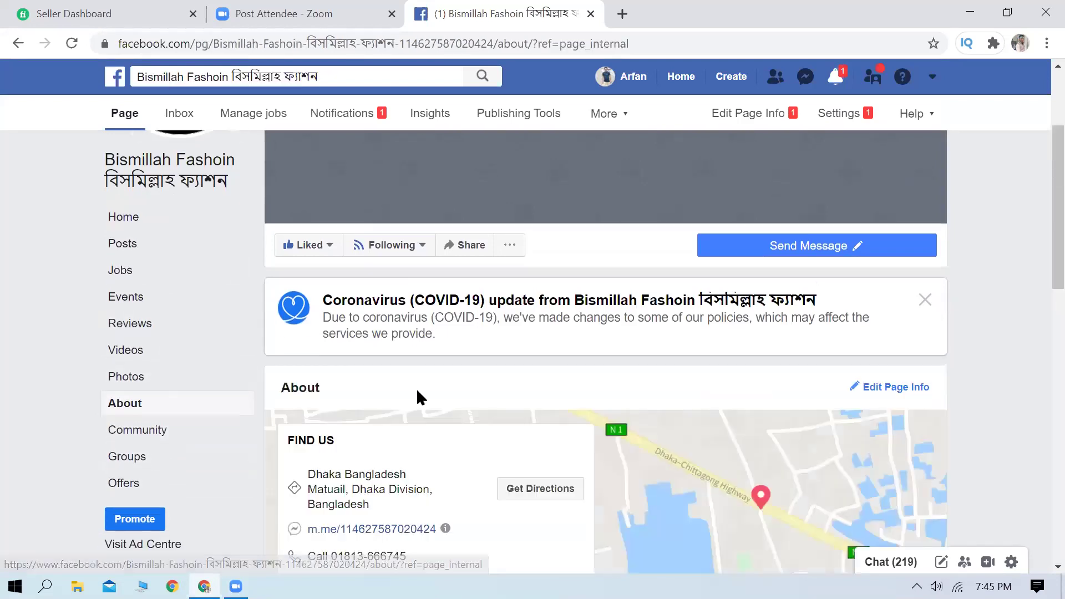
pyautogui.scroll(-5, 425, 380)
pyautogui.scroll(-2, 427, 387)
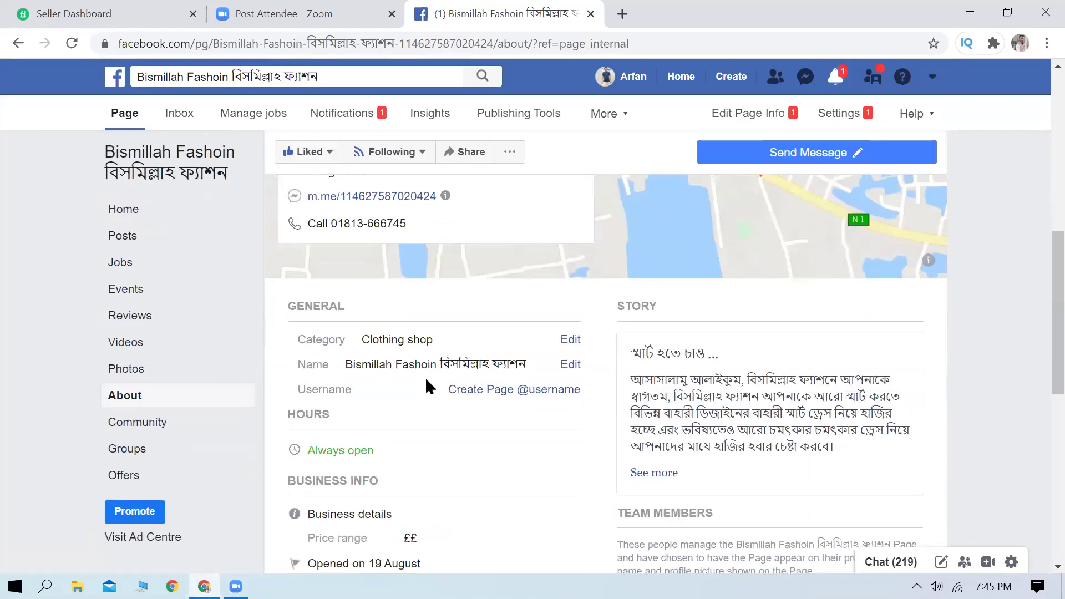
pyautogui.click(469, 391)
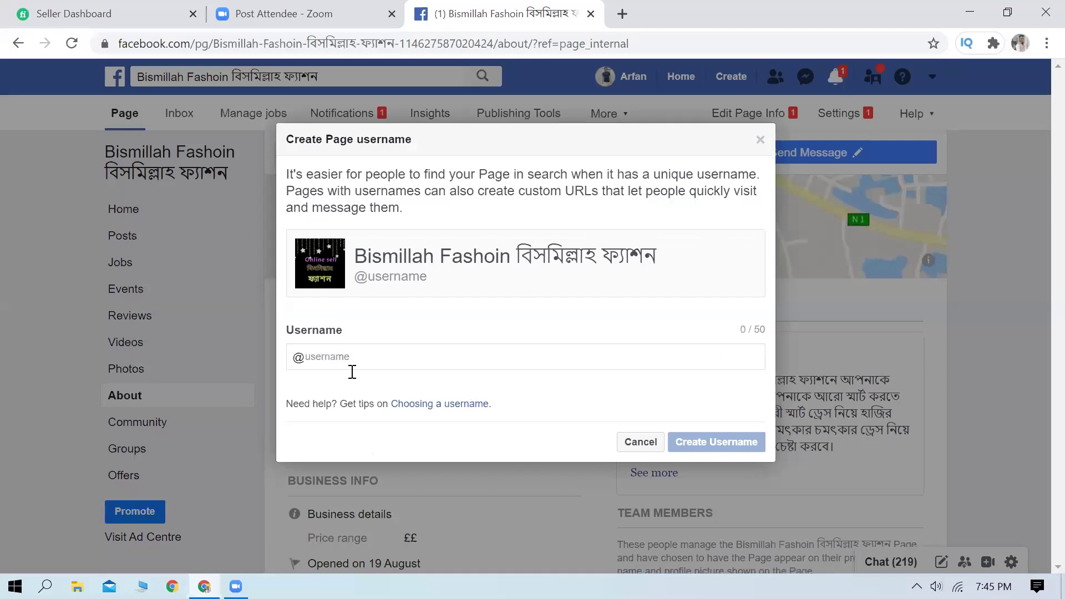
# Submit a username built from the owner's name plus 666745, then close the 'not eligible' notice.
pyautogui.click(341, 357)
pyautogui.write('A')
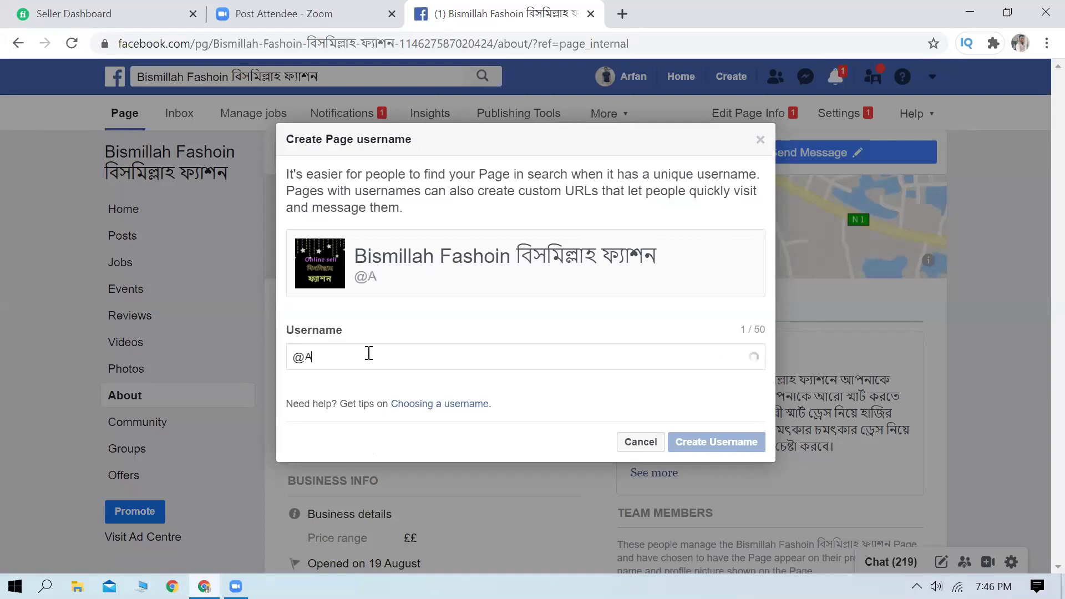
pyautogui.write('r')
pyautogui.press('BackSpace')
pyautogui.press('BackSpace')
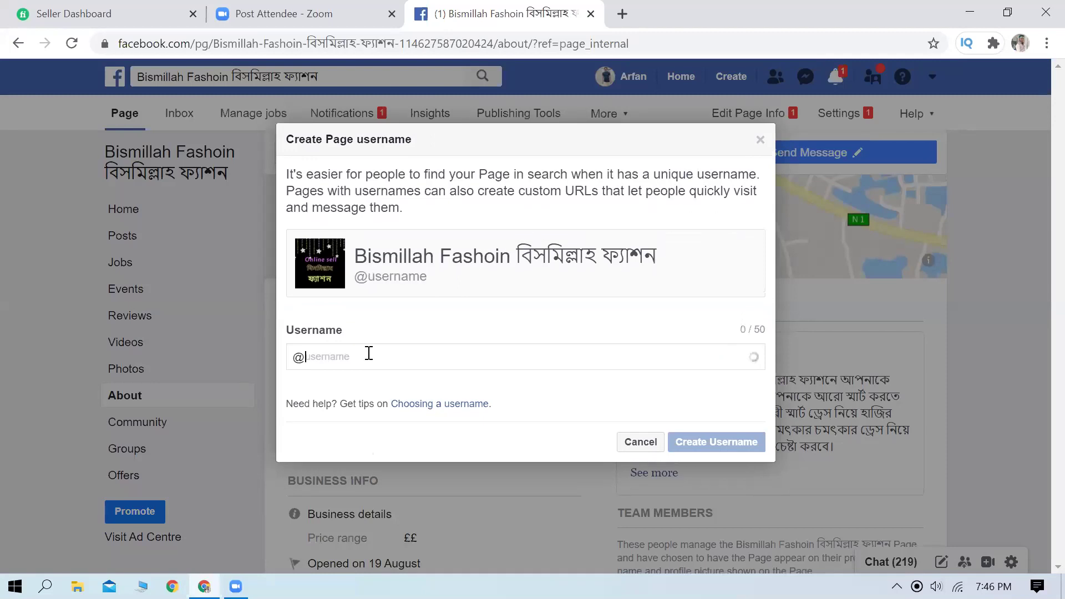
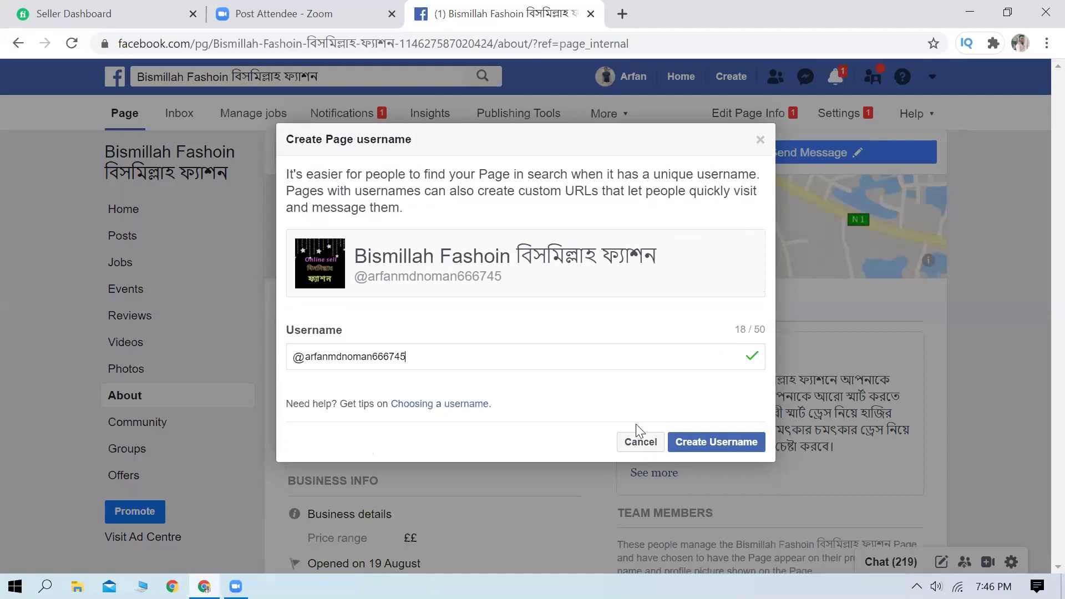
pyautogui.click(678, 441)
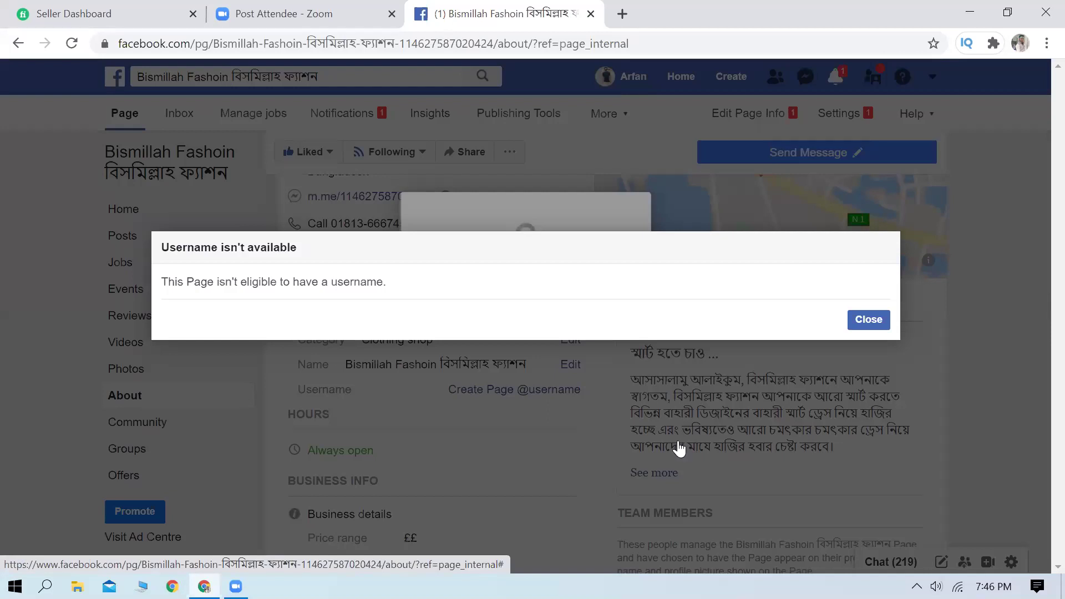
pyautogui.click(865, 320)
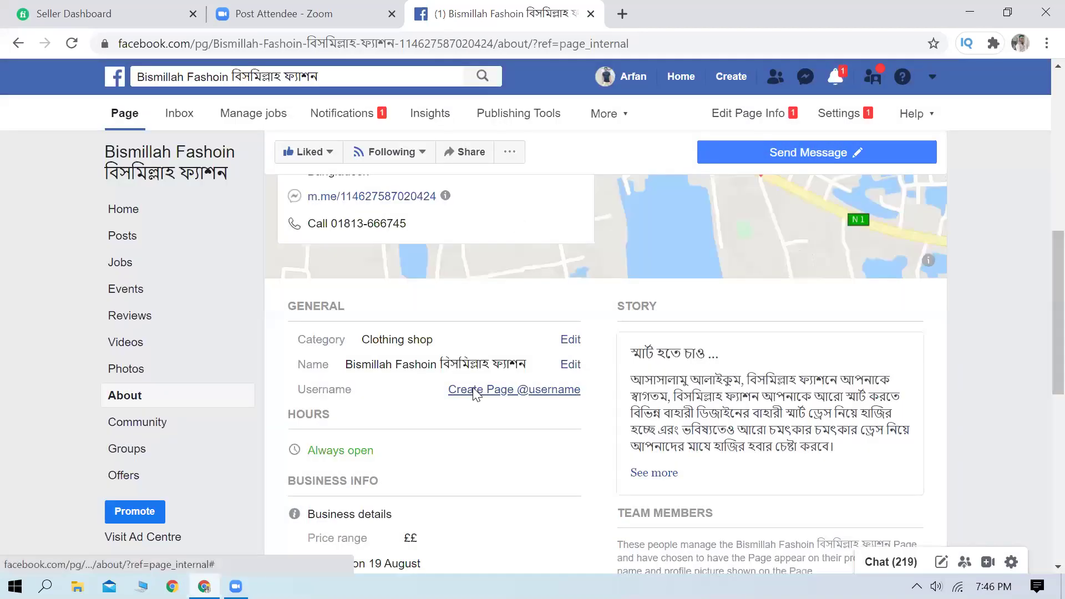
# Try another owner-name-based username in the reopened form, then clear the rejected entry.
pyautogui.click(472, 388)
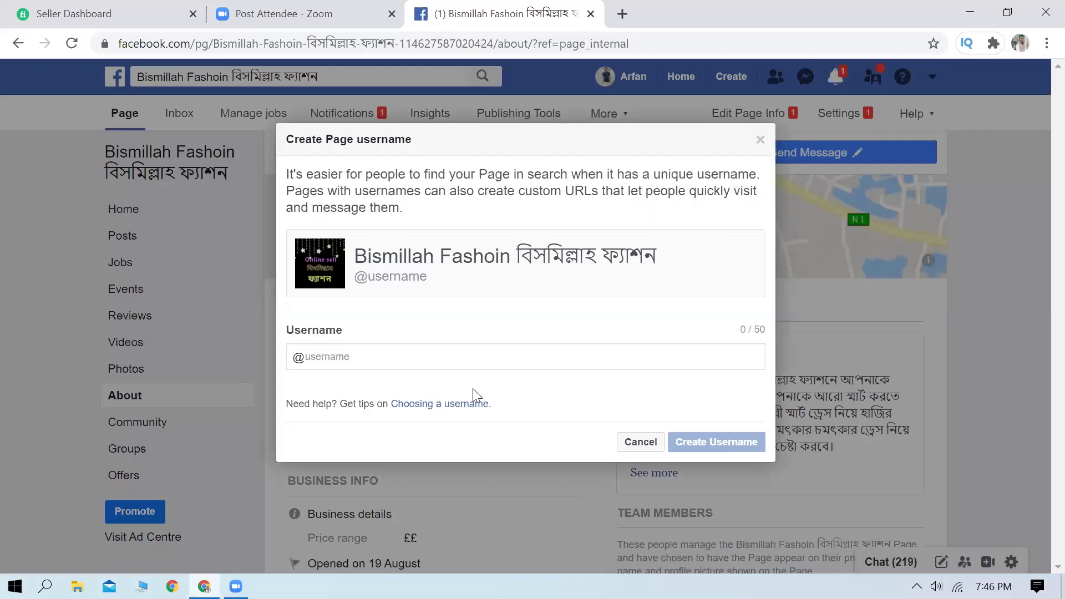
pyautogui.click(370, 357)
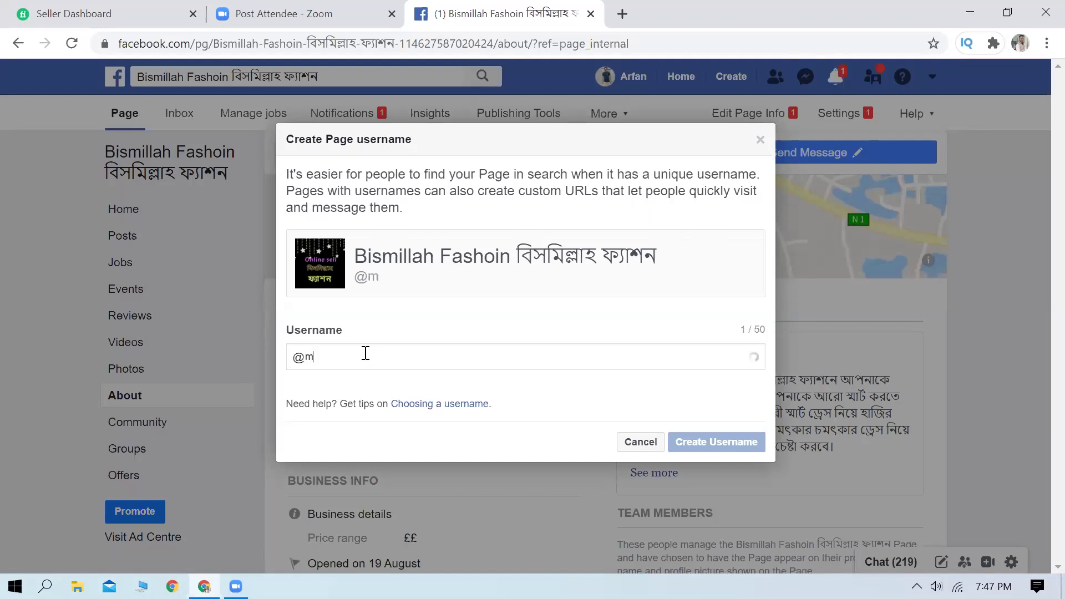
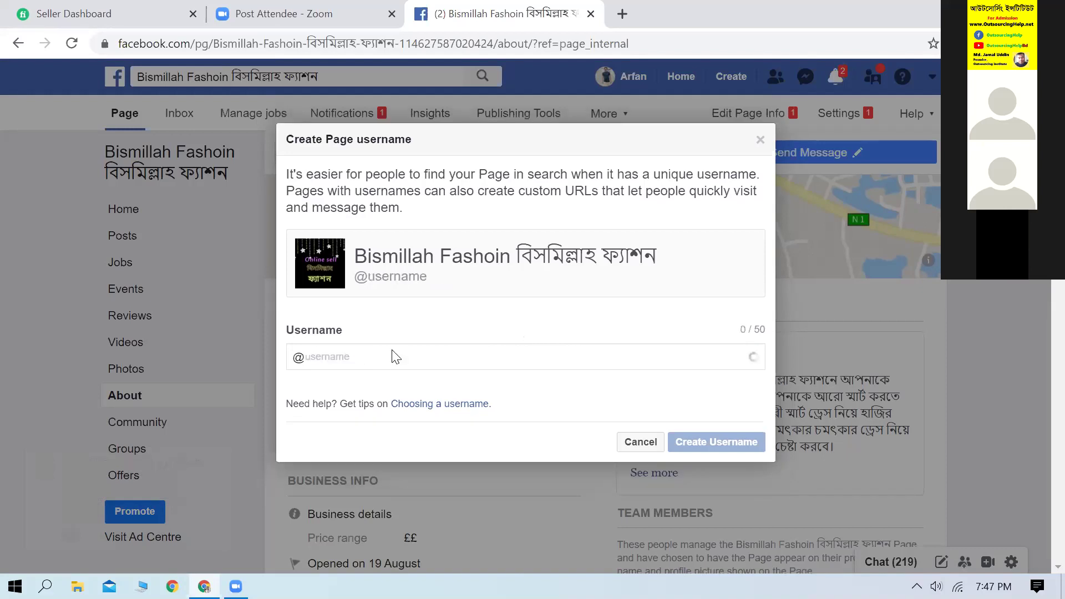
# Cancel the Page username form without saving, then toggle the system sound off and back on.
pyautogui.click(637, 445)
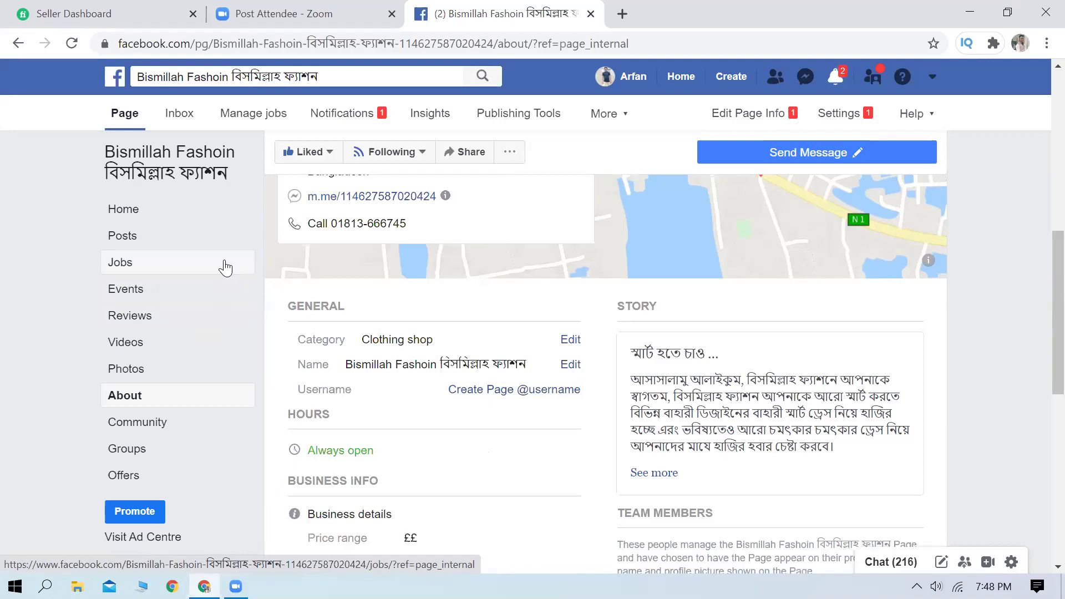
pyautogui.press('XF86AudioMute')
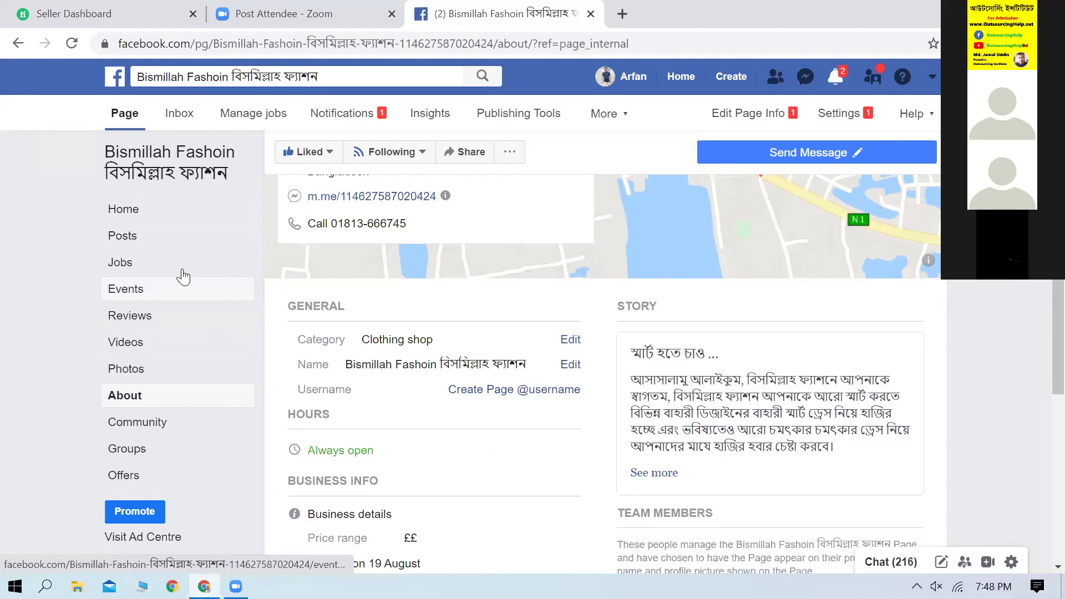
pyautogui.press('XF86AudioMute')
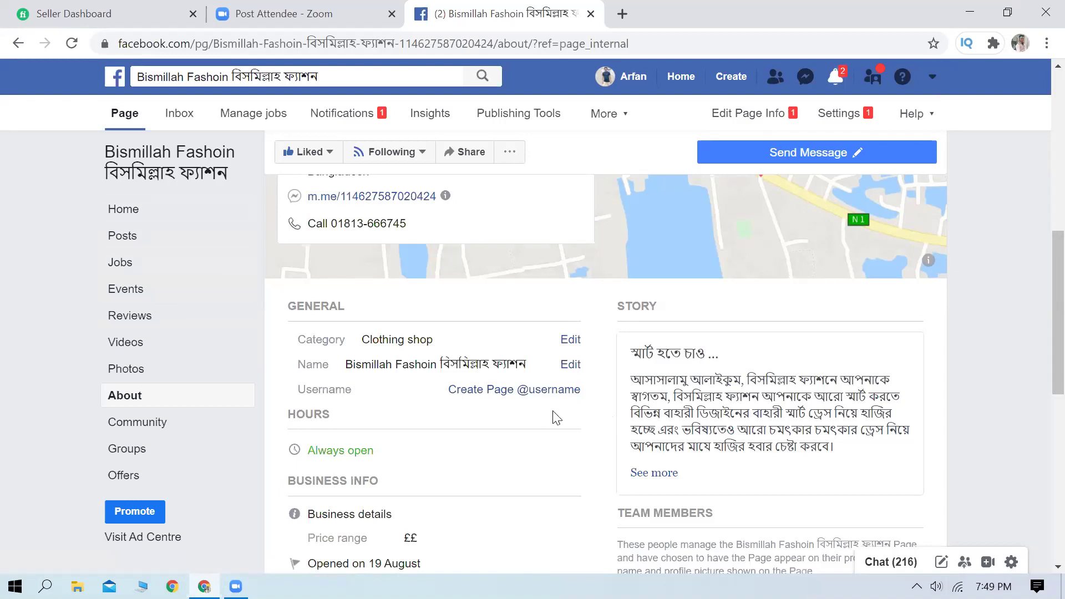
# Edit the Page name, deleting the Bengali text so it reads Bismillah Fashoin, and continue.
pyautogui.click(574, 366)
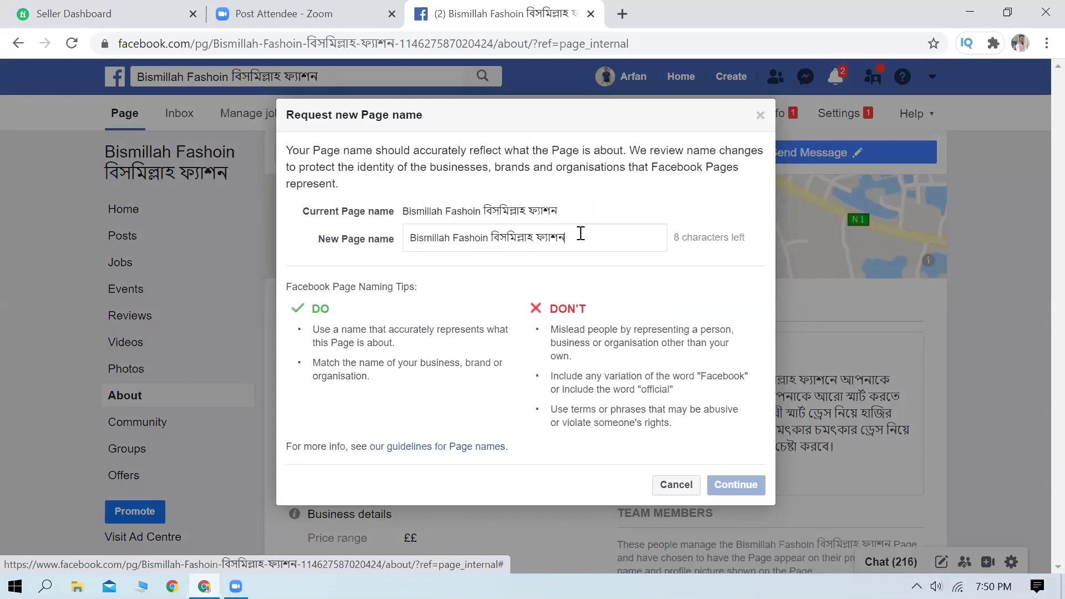
pyautogui.press('BackSpace')
pyautogui.press('BackSpace')
pyautogui.press('BackSpace')
pyautogui.press('BackSpace')
pyautogui.press('BackSpace')
pyautogui.press('BackSpace')
pyautogui.press('BackSpace')
pyautogui.press('BackSpace')
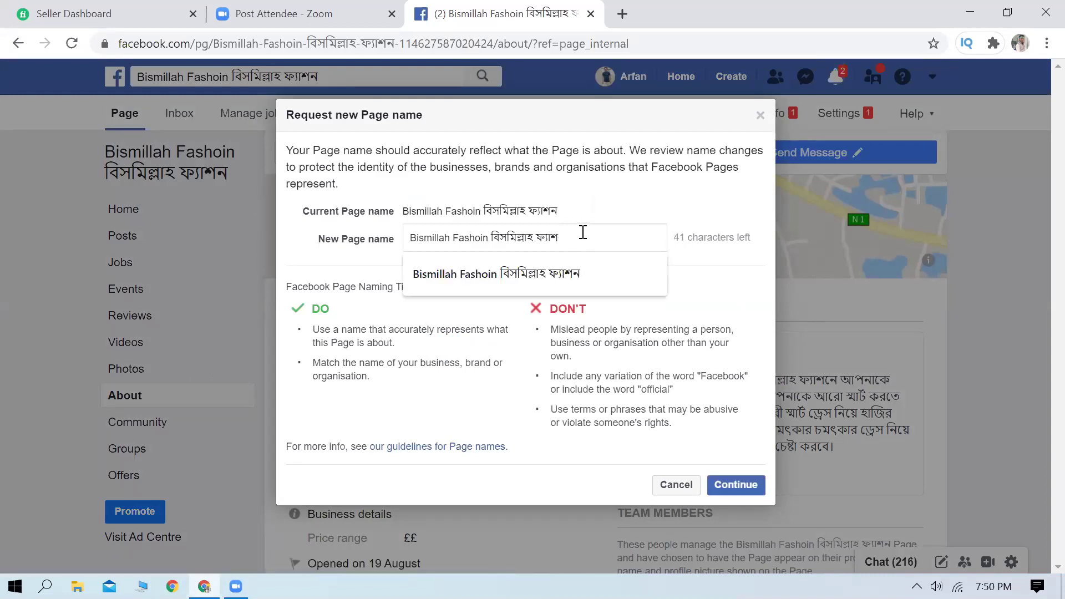
pyautogui.press('BackSpace')
pyautogui.press('BackSpace')
pyautogui.press('BackSpace')
pyautogui.press('BackSpace')
pyautogui.press('BackSpace')
pyautogui.press('BackSpace')
pyautogui.press('BackSpace')
pyautogui.press('BackSpace')
pyautogui.press('BackSpace')
pyautogui.press('BackSpace')
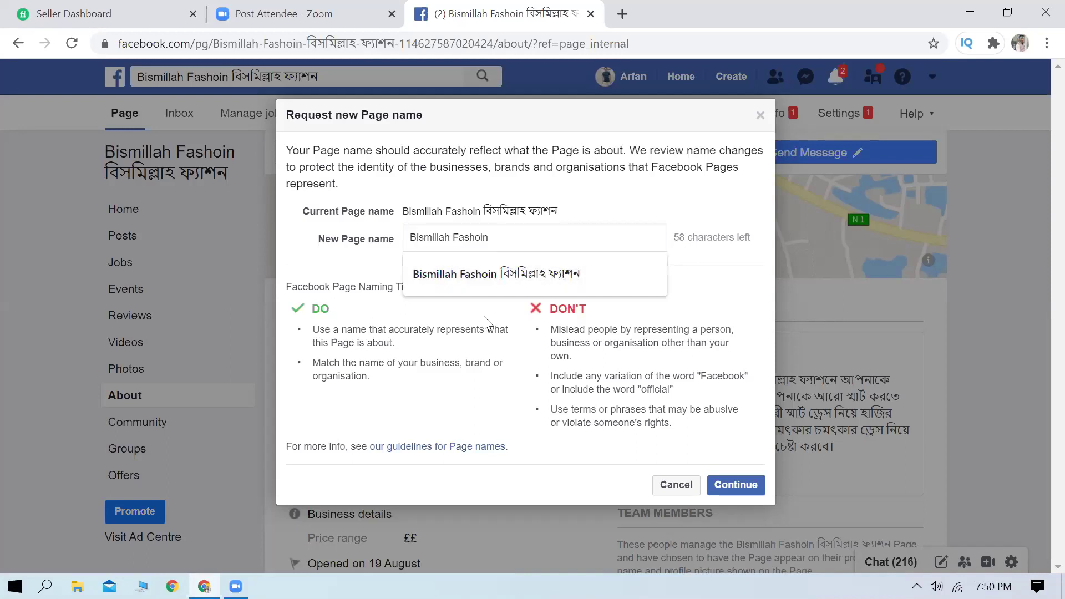
pyautogui.click(697, 286)
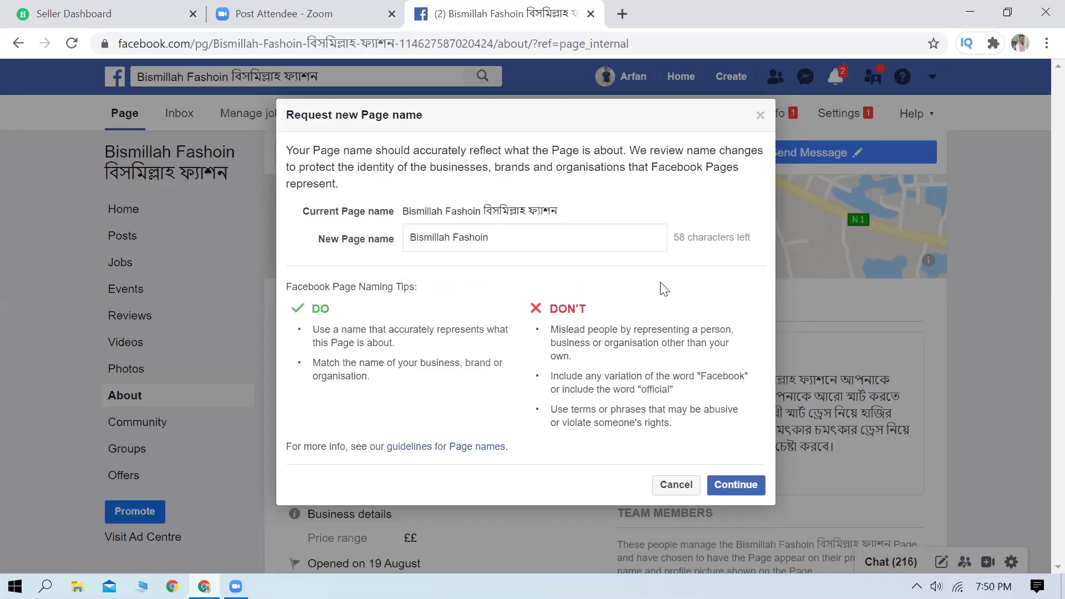
pyautogui.click(738, 486)
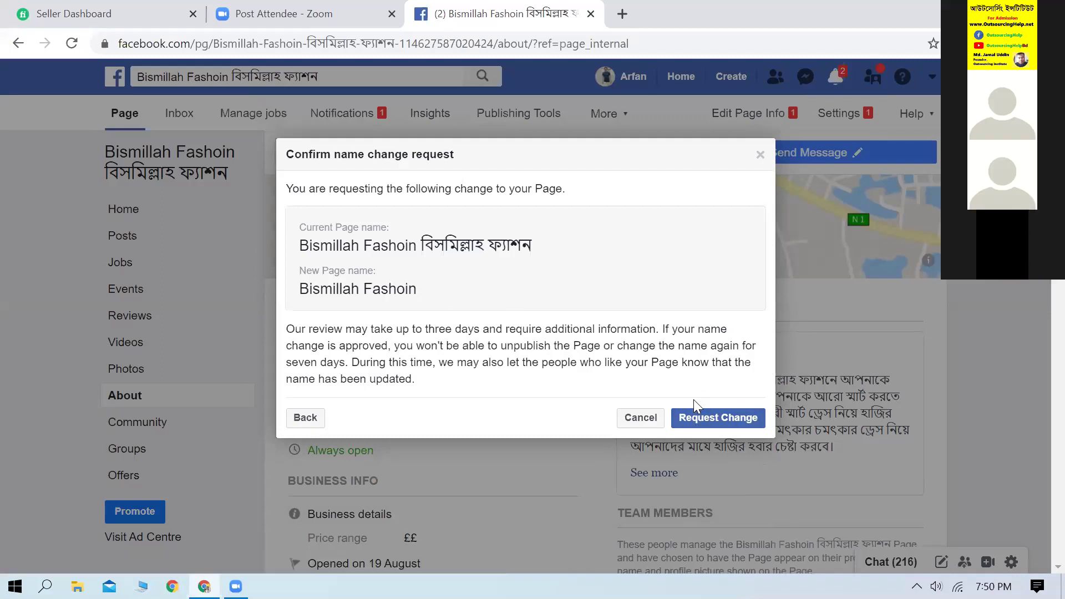
# Request the rename to Bismillah Fashoin and acknowledge the under-review notice.
pyautogui.click(697, 421)
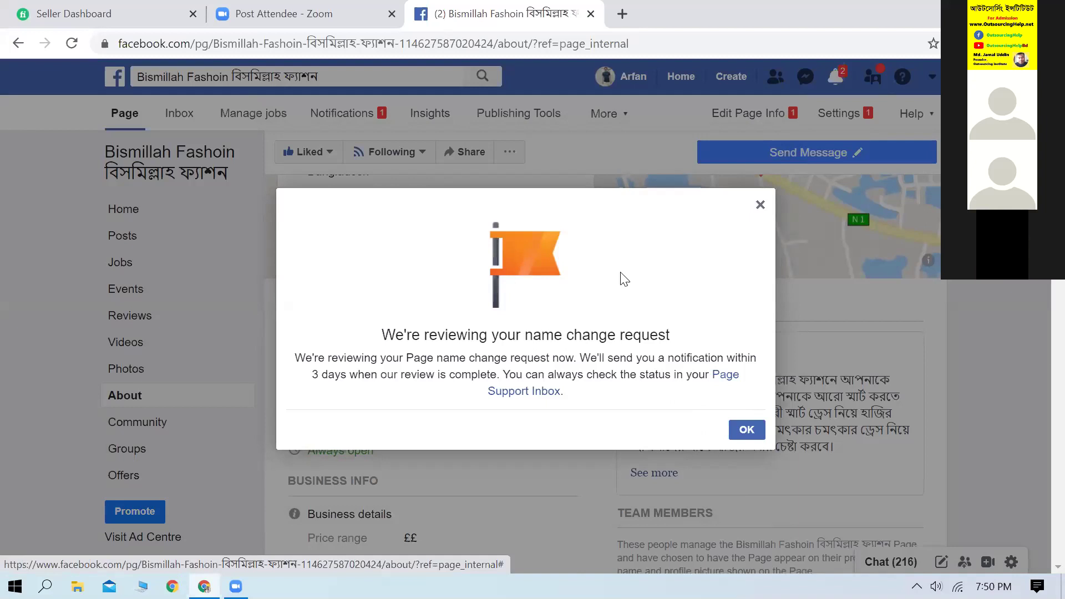
pyautogui.click(747, 433)
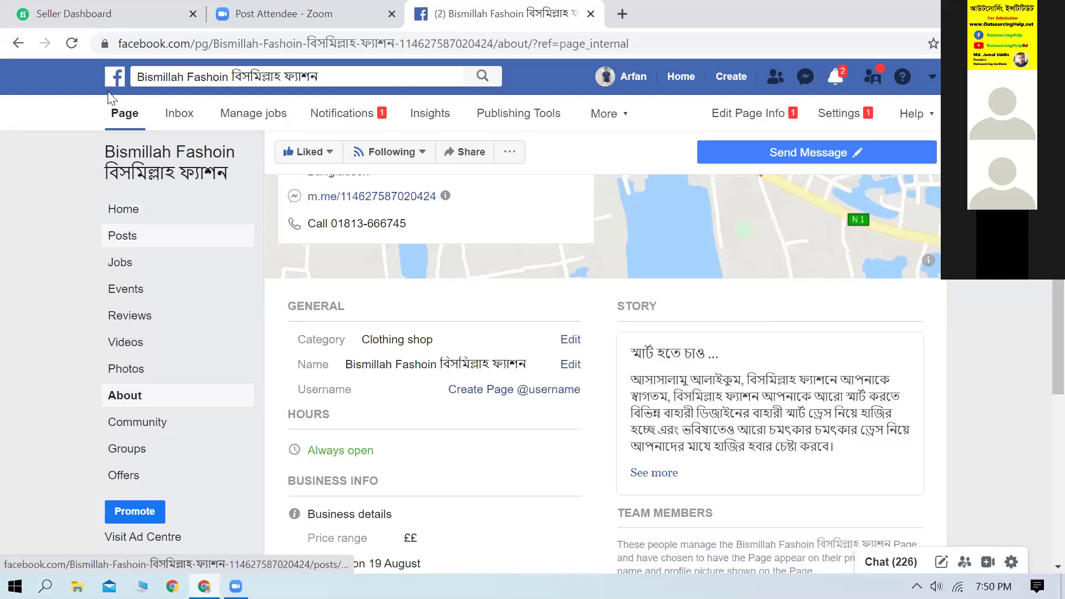
pyautogui.click(73, 44)
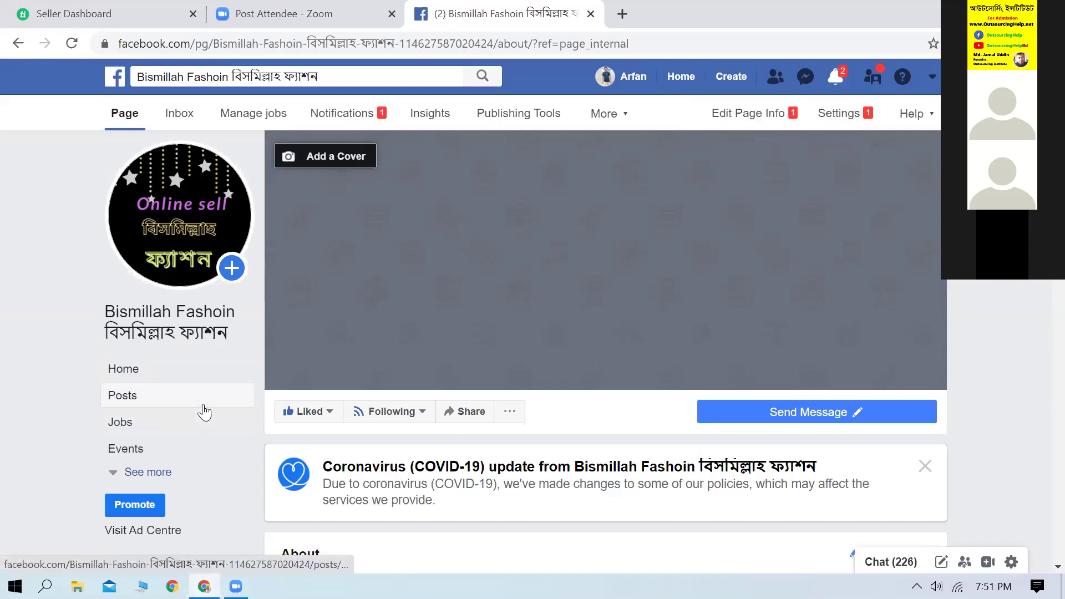
pyautogui.scroll(-5, 204, 411)
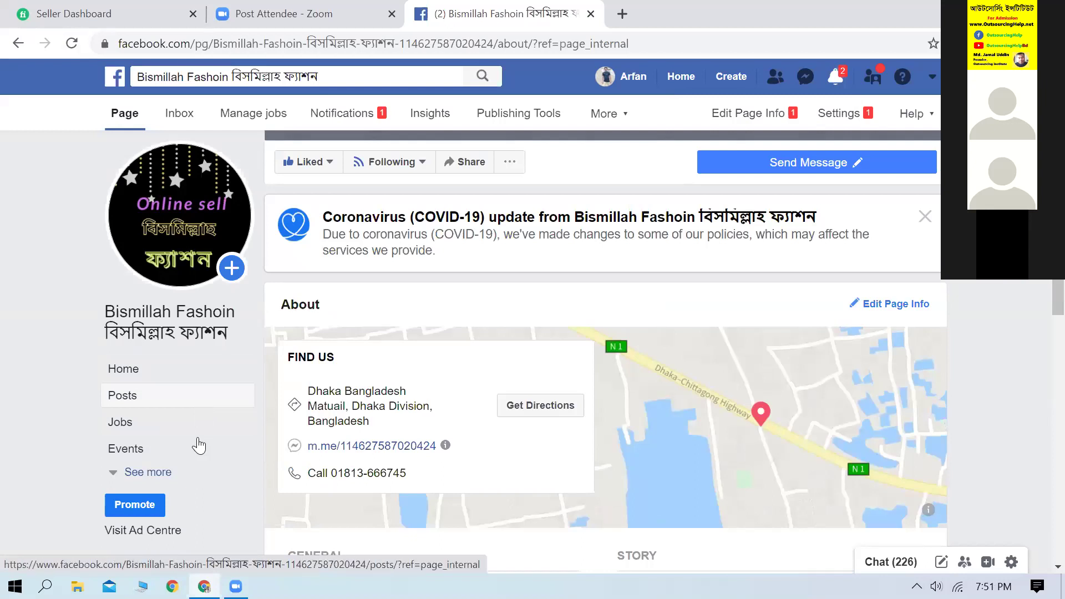
pyautogui.click(161, 473)
pyautogui.scroll(-6, 193, 461)
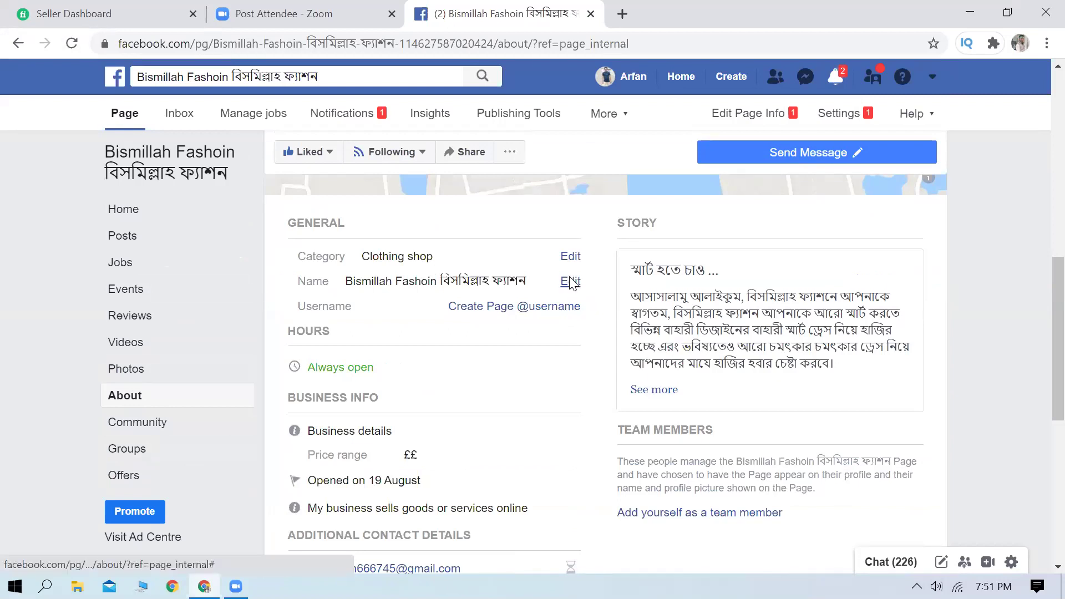
pyautogui.click(570, 283)
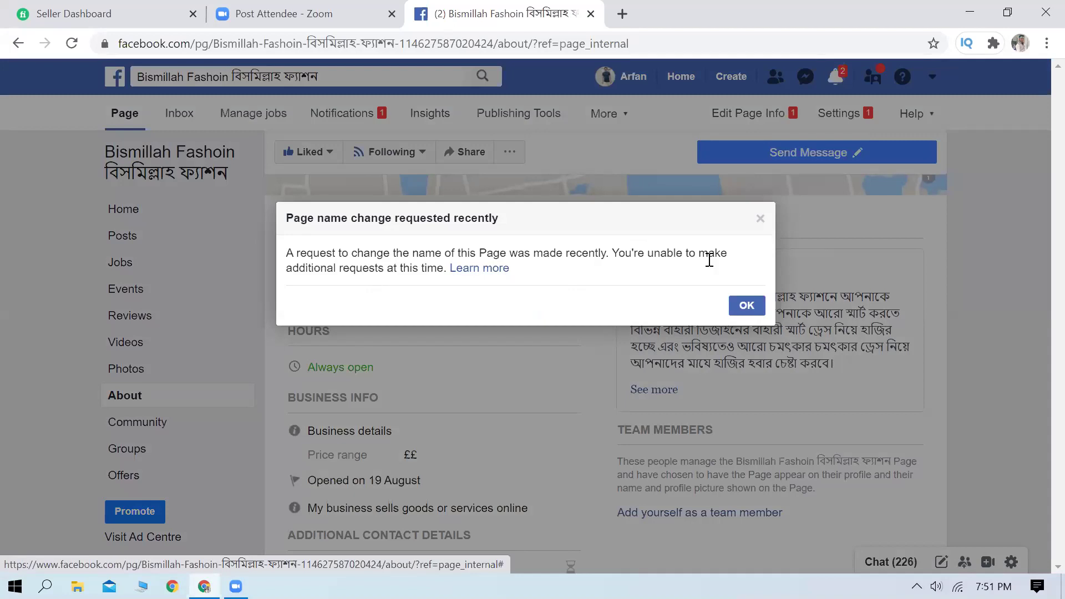
pyautogui.click(749, 307)
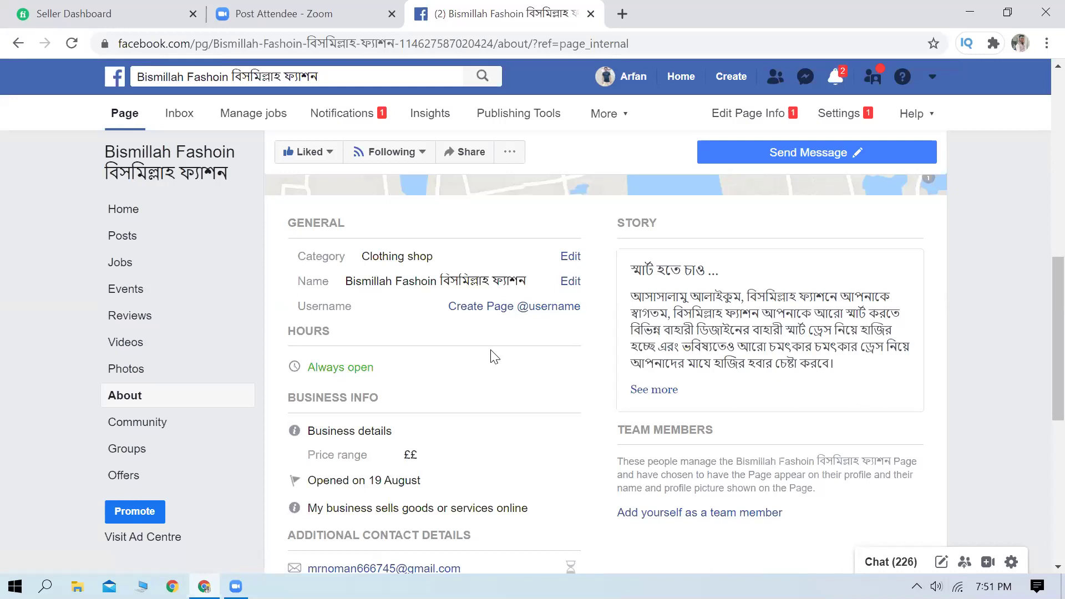
# Check the notifications for the approved name change, then close the list.
pyautogui.click(836, 78)
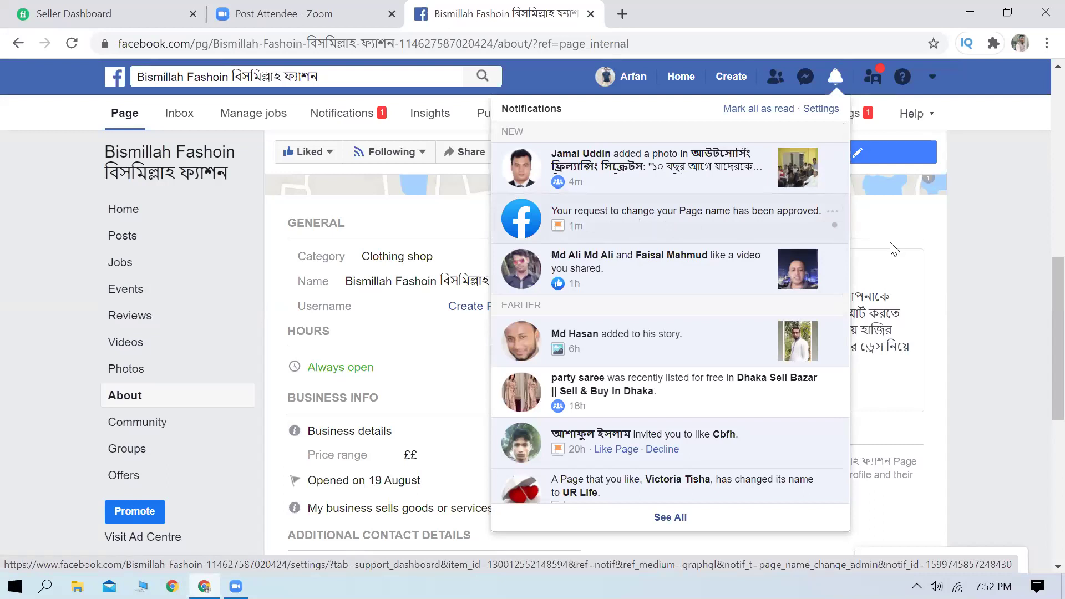
pyautogui.click(969, 229)
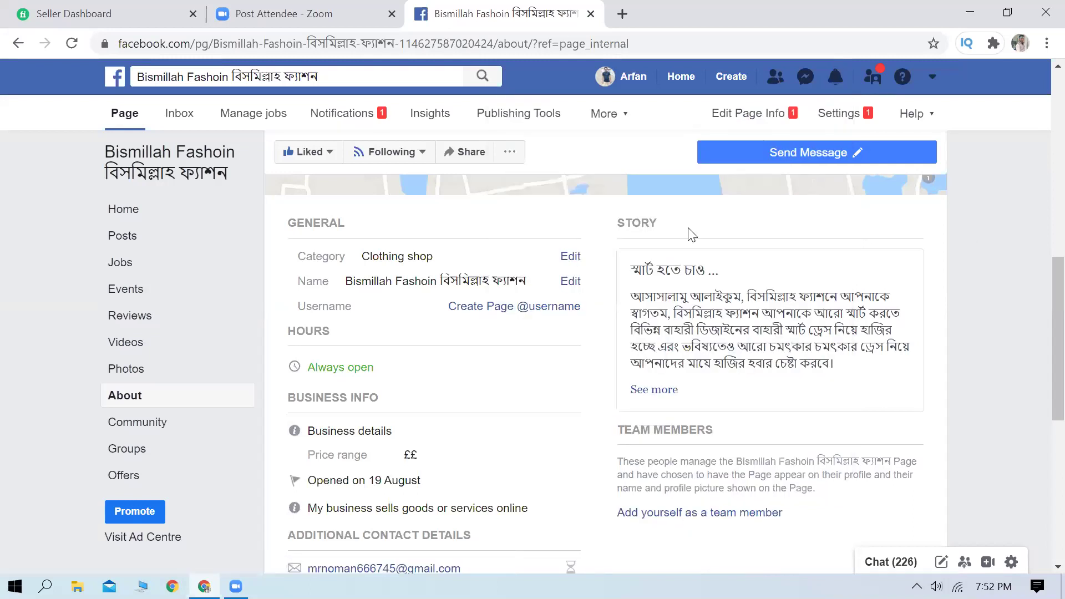
# Reload the About section to show the name Bismillah Fashoin and expand the full sections list.
pyautogui.click(72, 44)
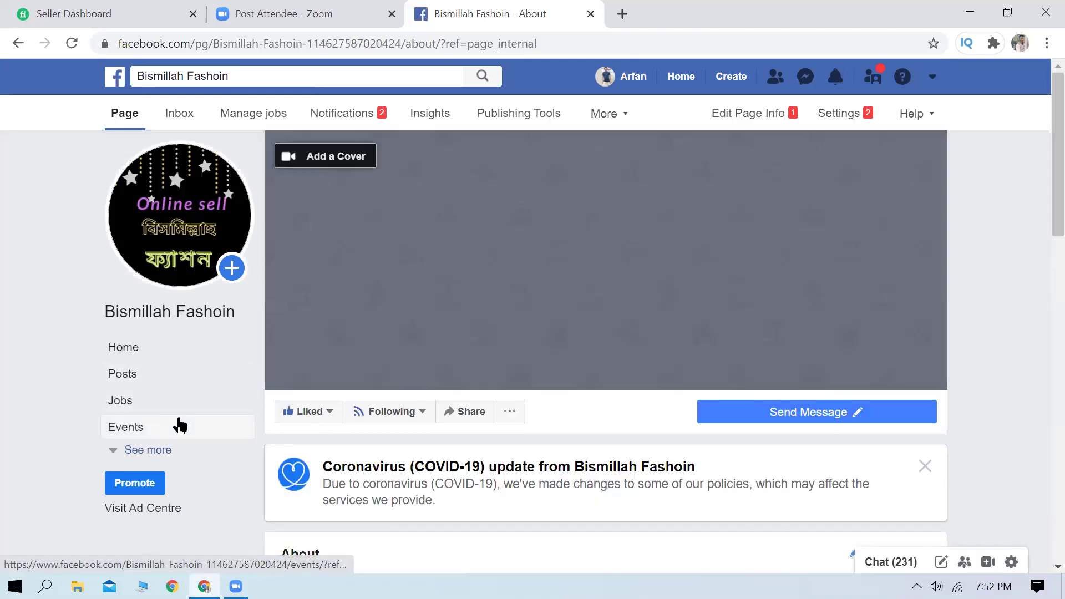
pyautogui.scroll(-3, 179, 426)
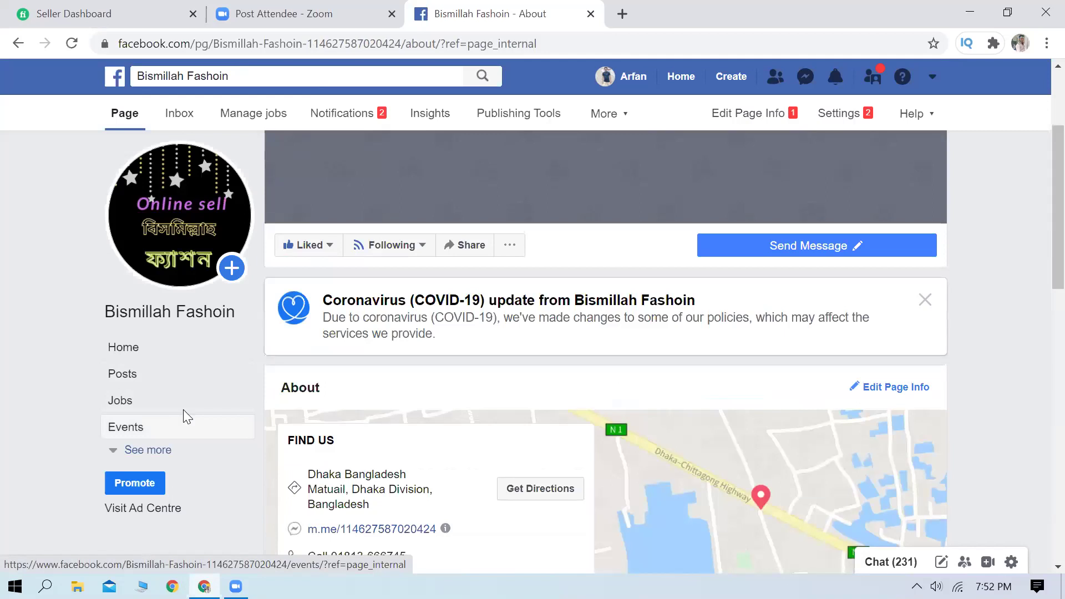
pyautogui.click(154, 452)
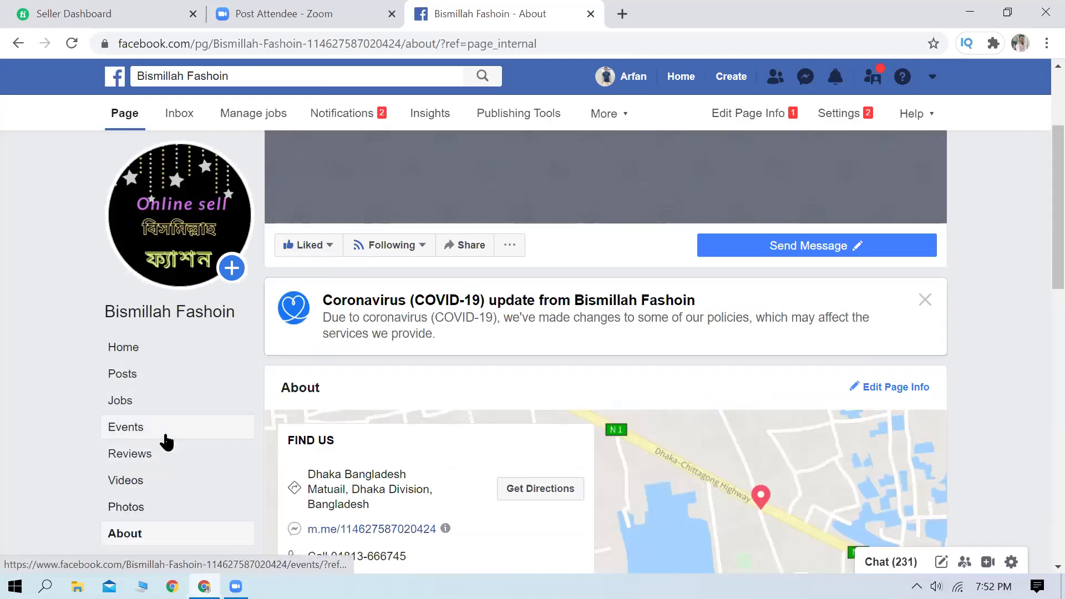
pyautogui.scroll(-5, 149, 516)
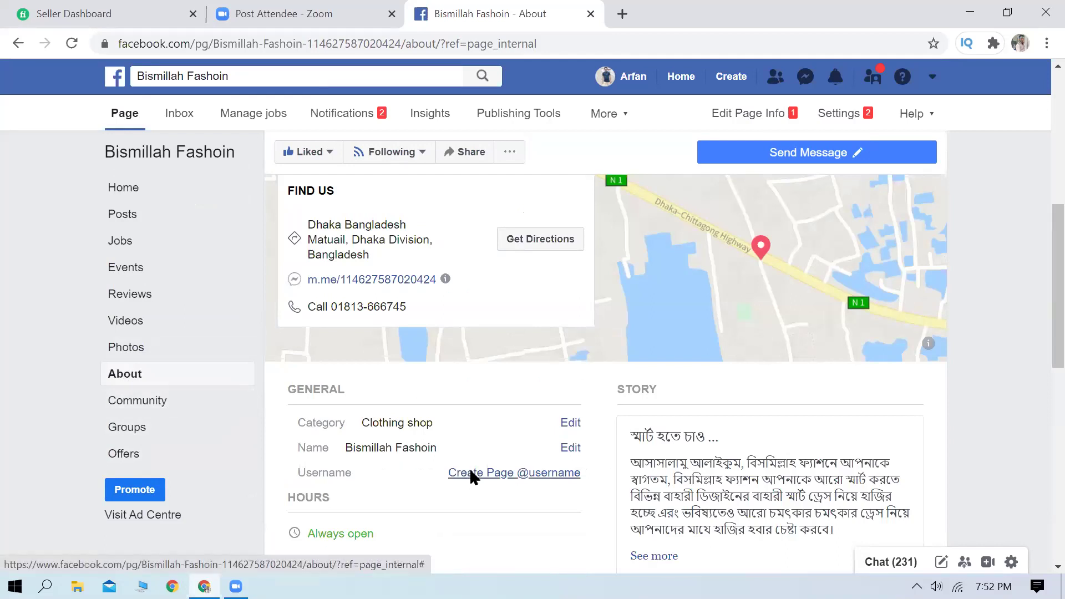
# Enter a custom Page username and submit it, which Facebook refuses as ineligible.
pyautogui.click(470, 472)
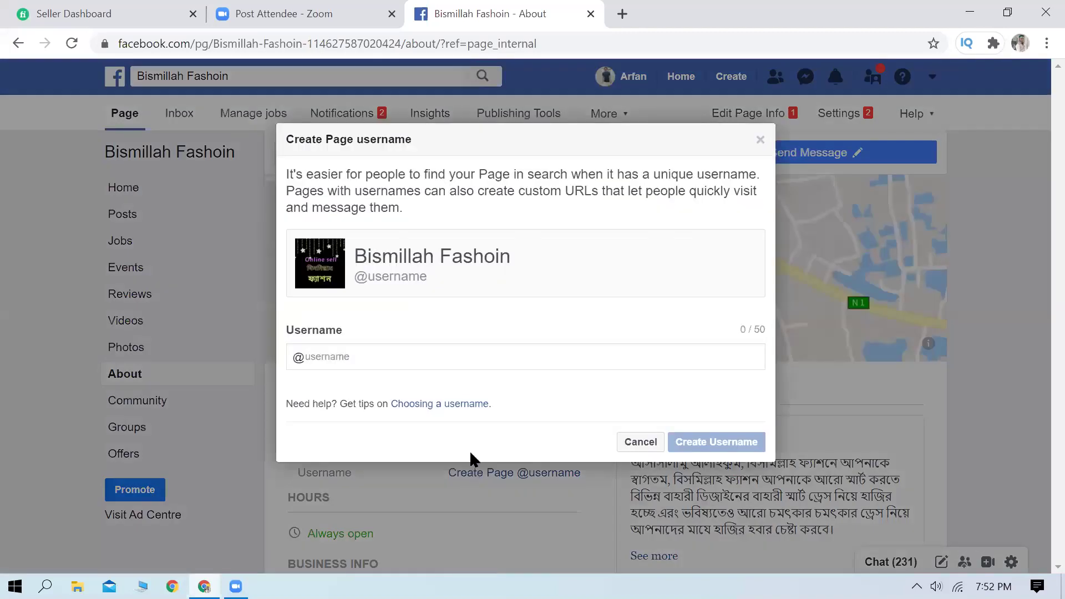
pyautogui.click(352, 355)
pyautogui.write('bis')
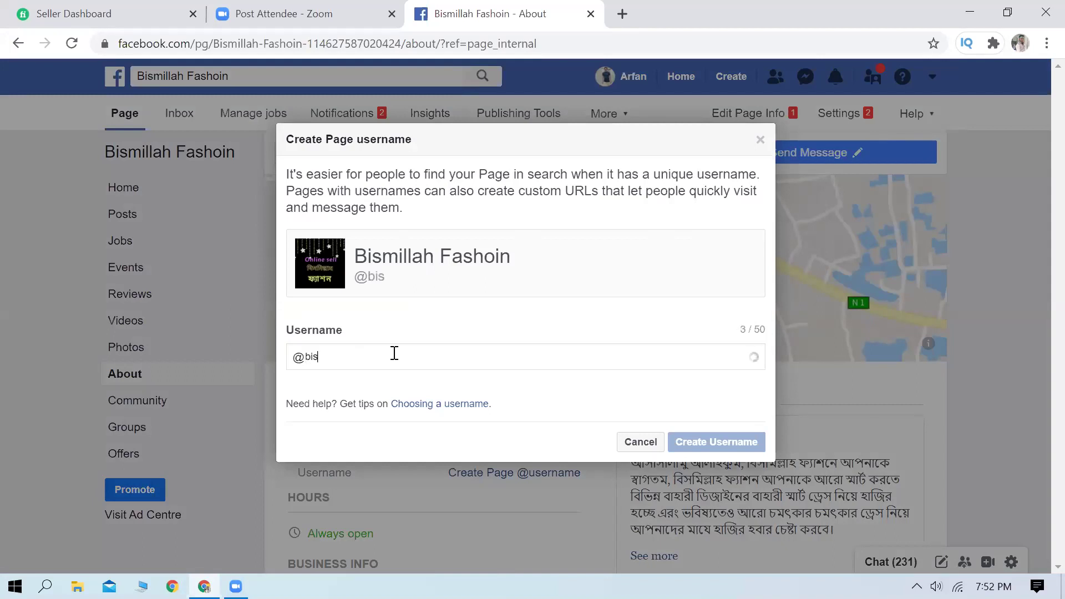
pyautogui.write('millah')
pyautogui.press('BackSpace')
pyautogui.write('fash')
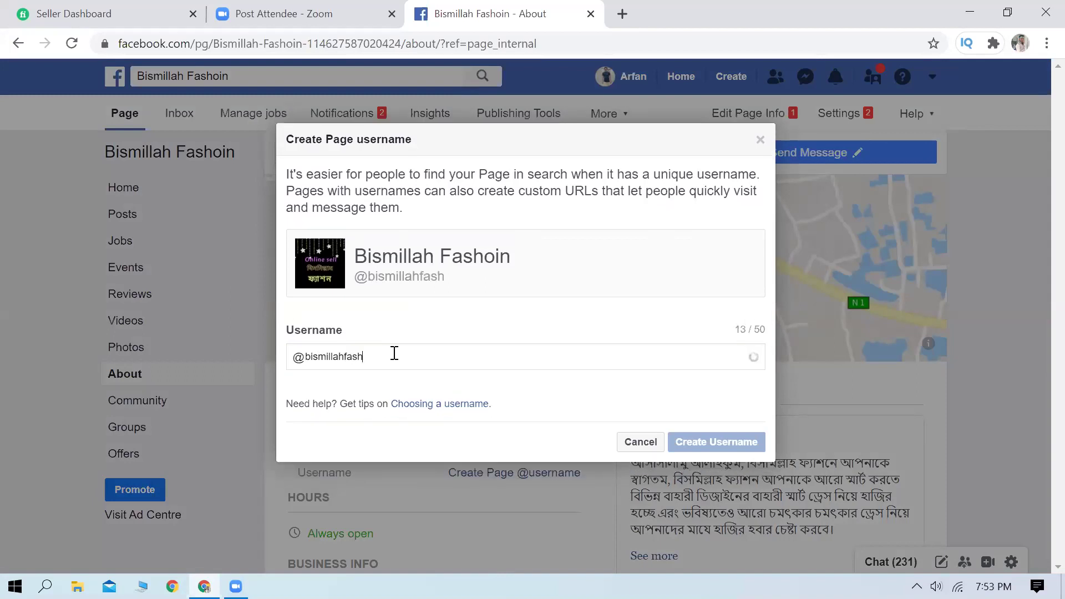
pyautogui.write('oin')
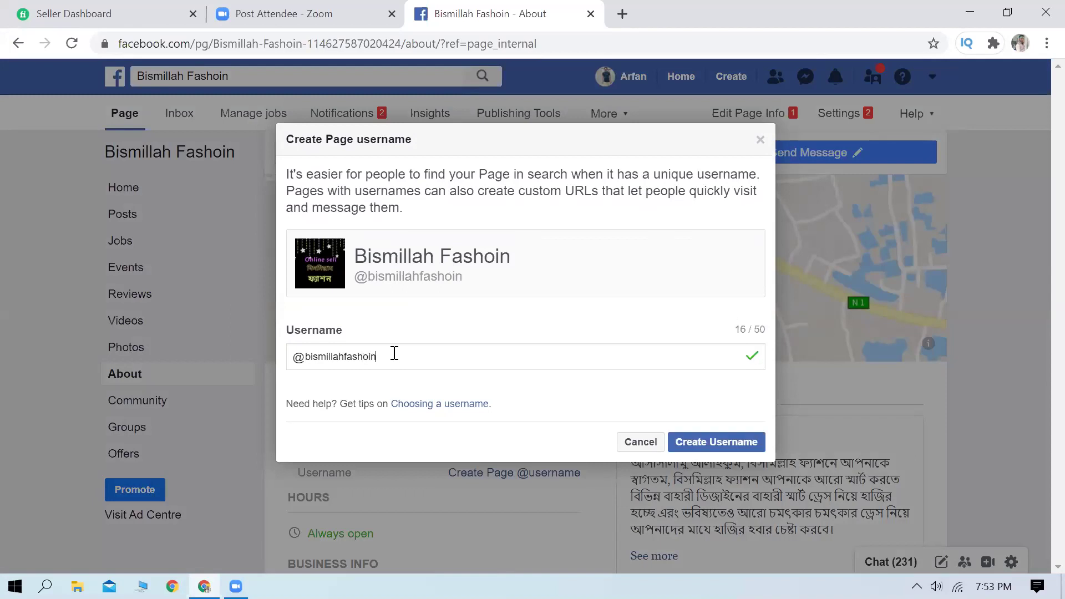
pyautogui.write('mdnom')
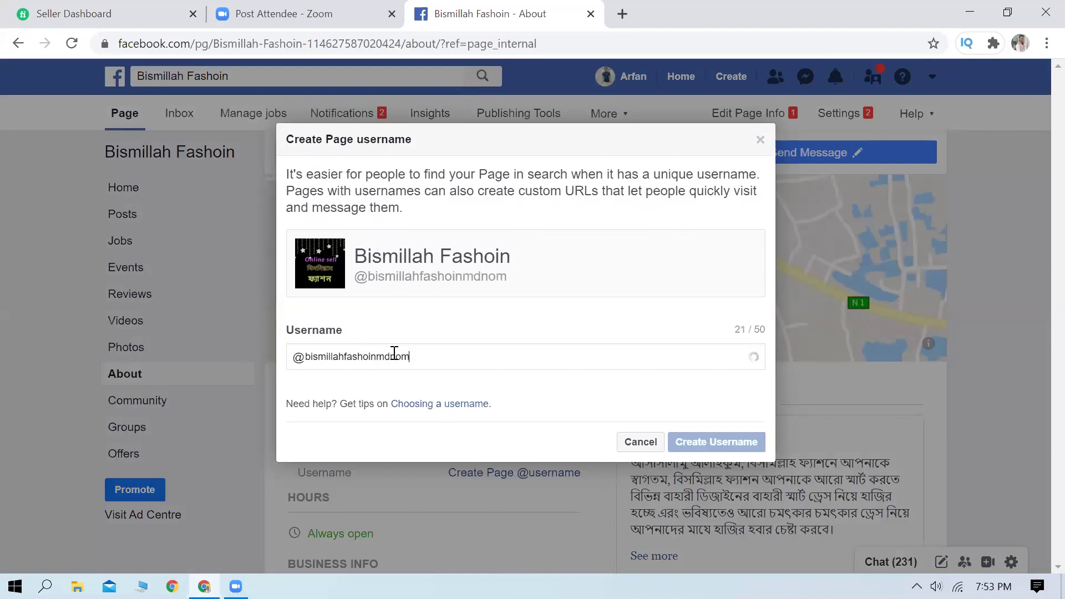
pyautogui.write('an6')
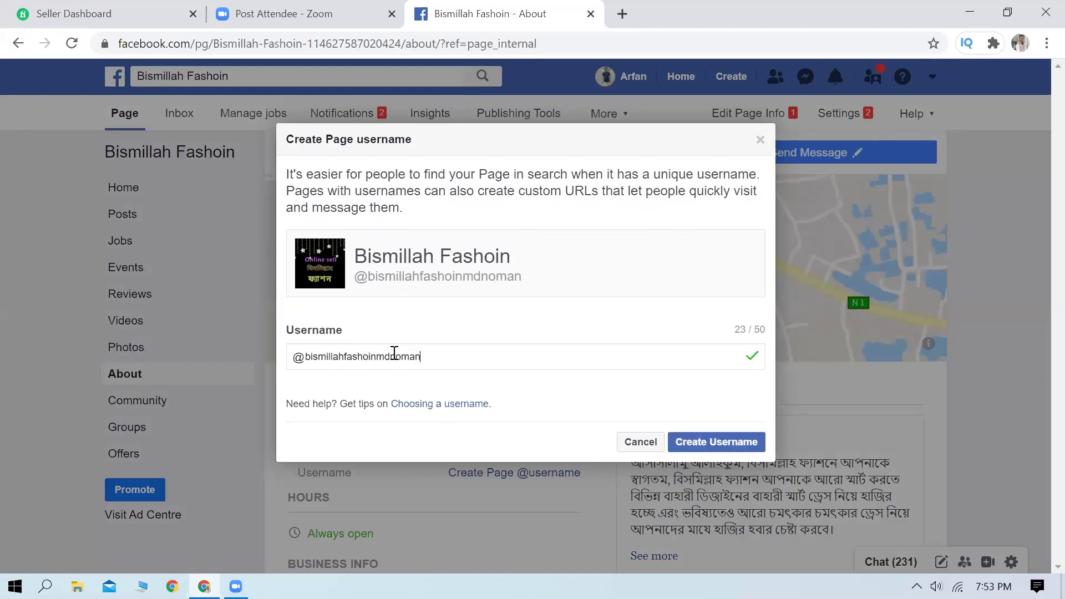
pyautogui.write('66745')
pyautogui.click(715, 449)
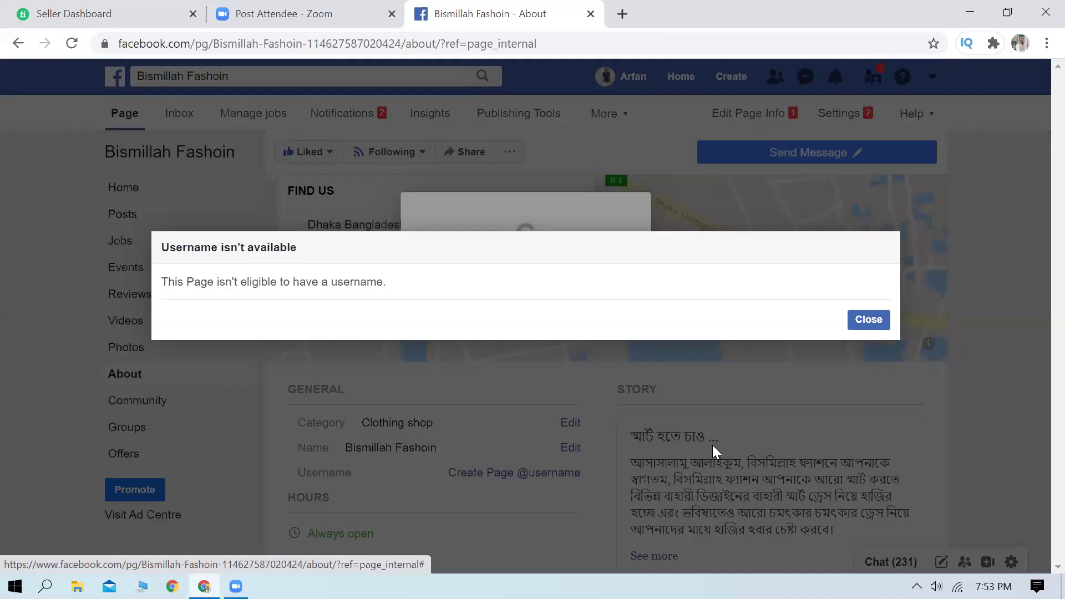
# Close the 'Username isn't available' dialog.
pyautogui.click(867, 319)
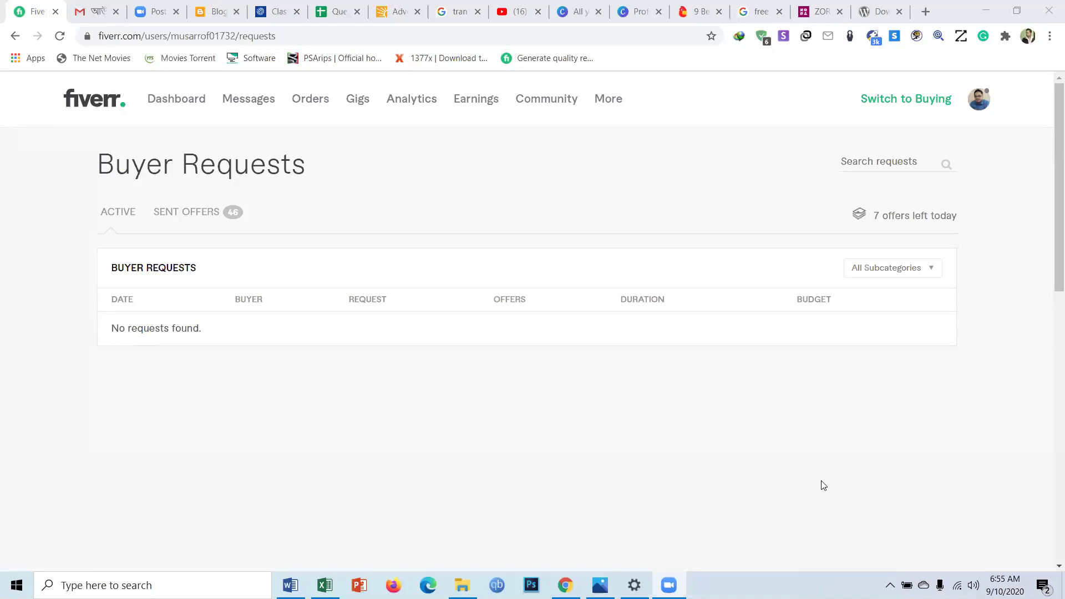
# Bring the Chrome window showing Fiverr's Buyer Requests page to the front.
pyautogui.moveTo(668, 586)
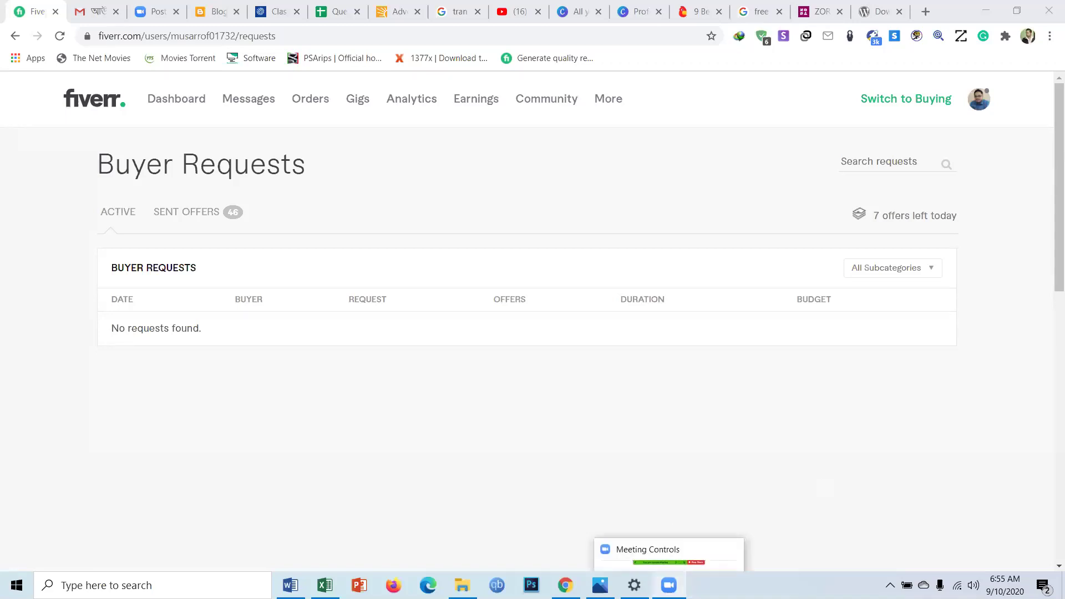
pyautogui.click(612, 369)
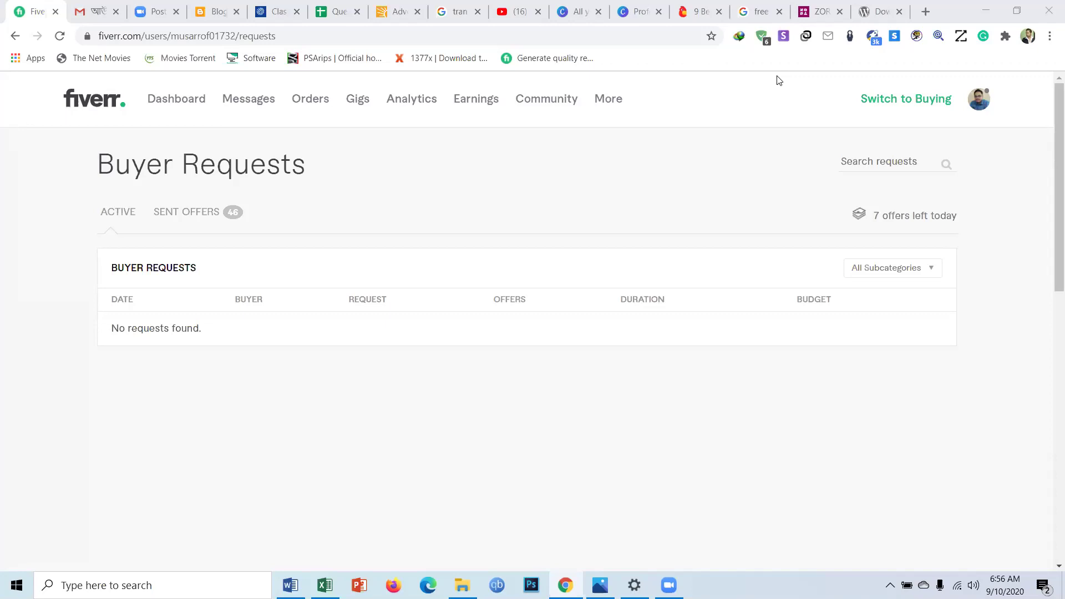
# Go to the seller profile's Drafts and open the Facebook promotion gig draft.
pyautogui.click(979, 101)
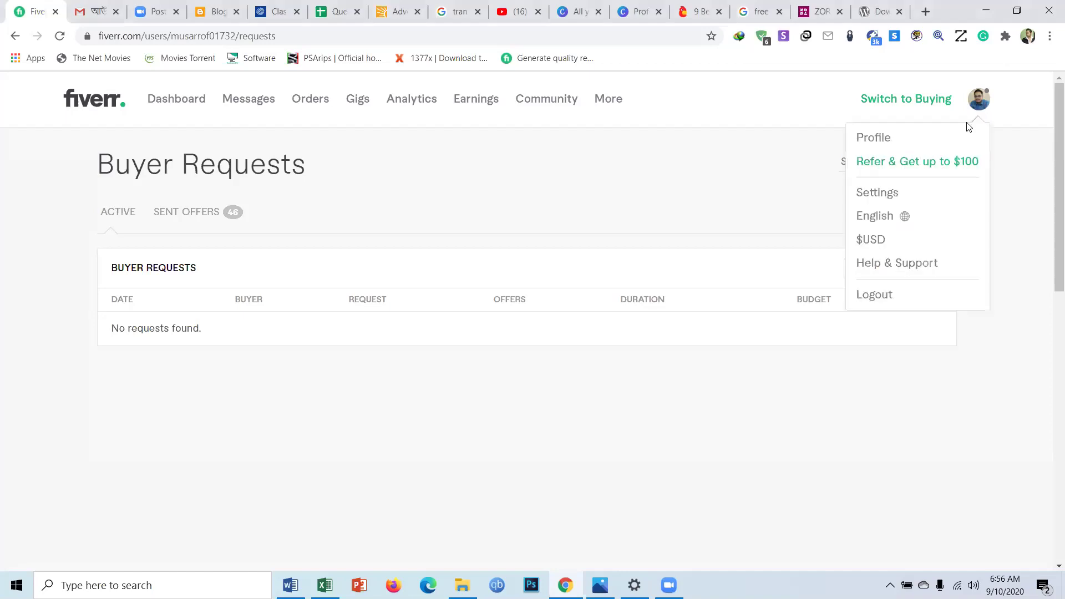
pyautogui.click(920, 143)
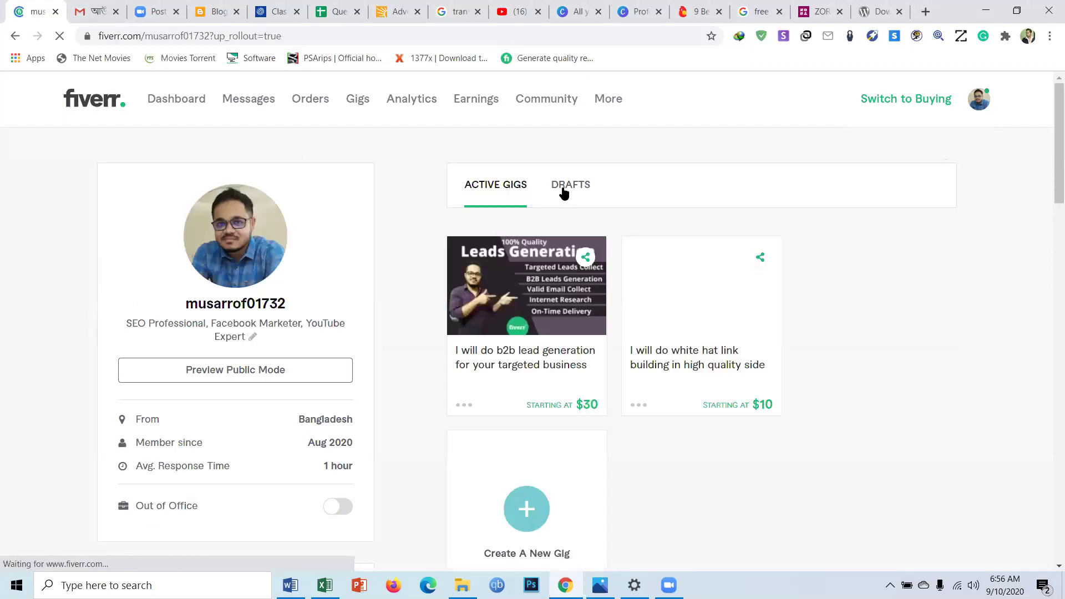
pyautogui.click(564, 193)
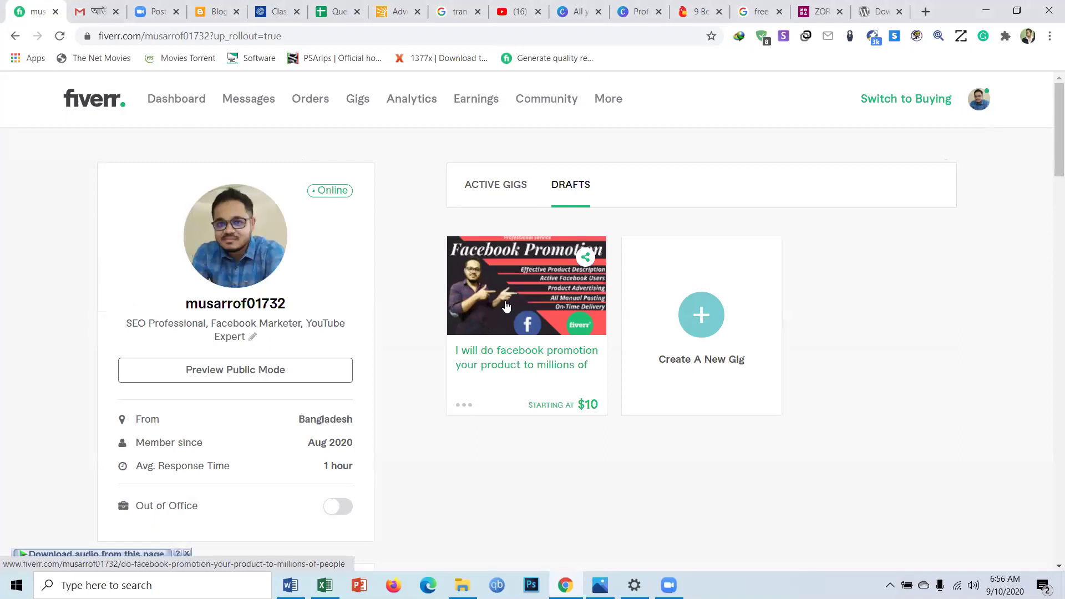
pyautogui.click(505, 303)
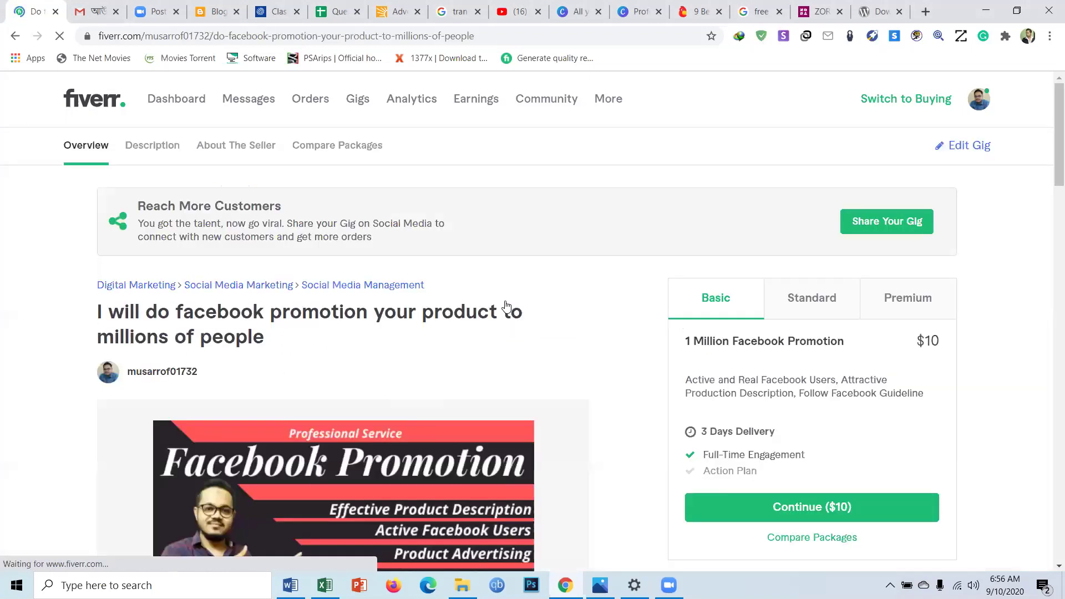
# Scroll to the Basic package: 1 Million Facebook Promotion, $10, 3 Days Delivery.
pyautogui.scroll(-1, 505, 305)
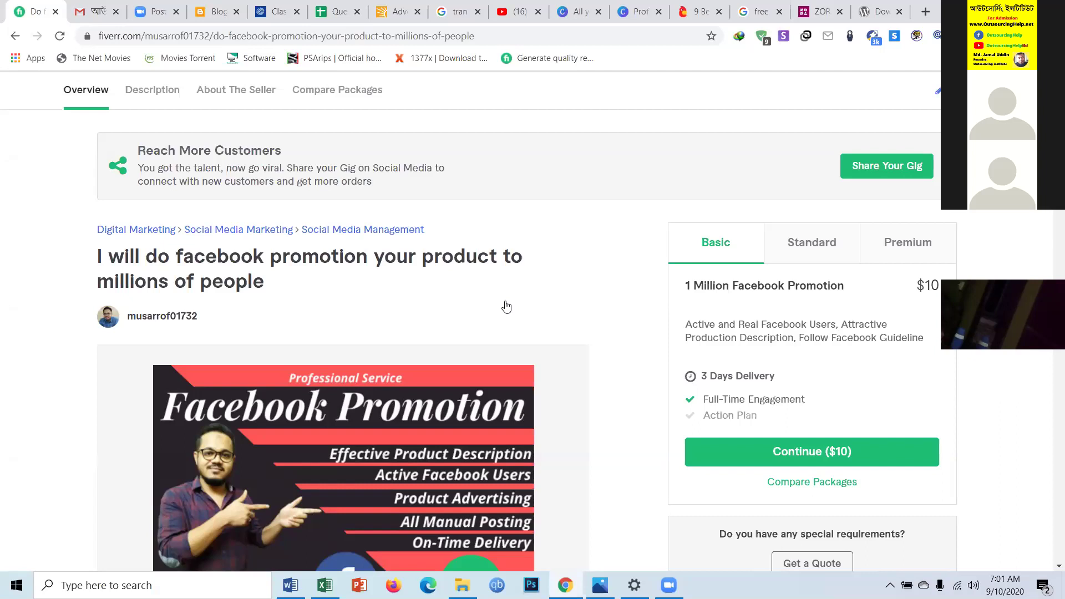
pyautogui.scroll(-2, 506, 306)
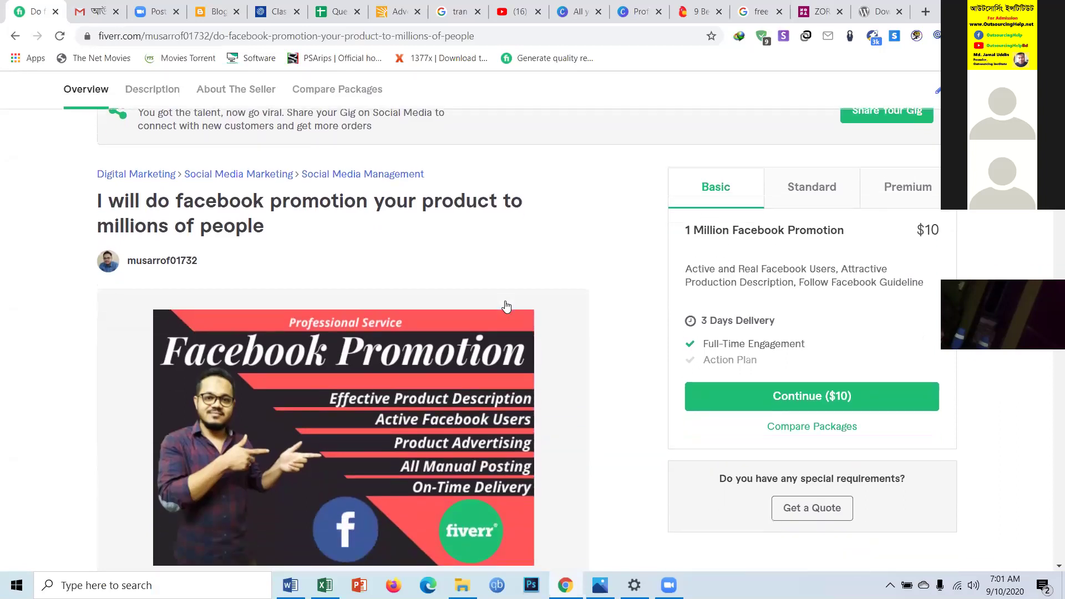
pyautogui.scroll(-1, 506, 307)
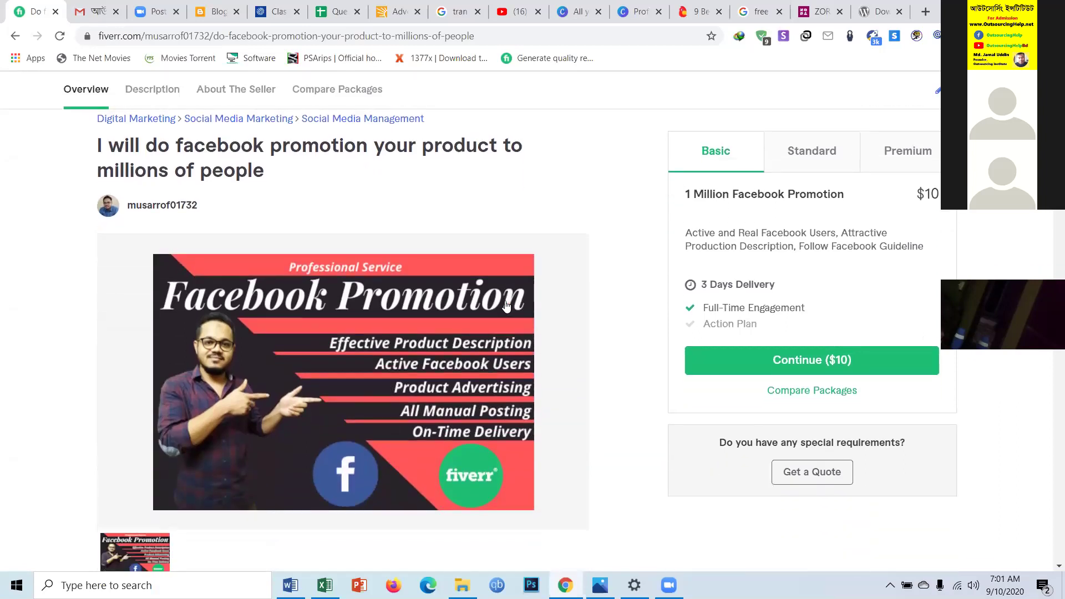
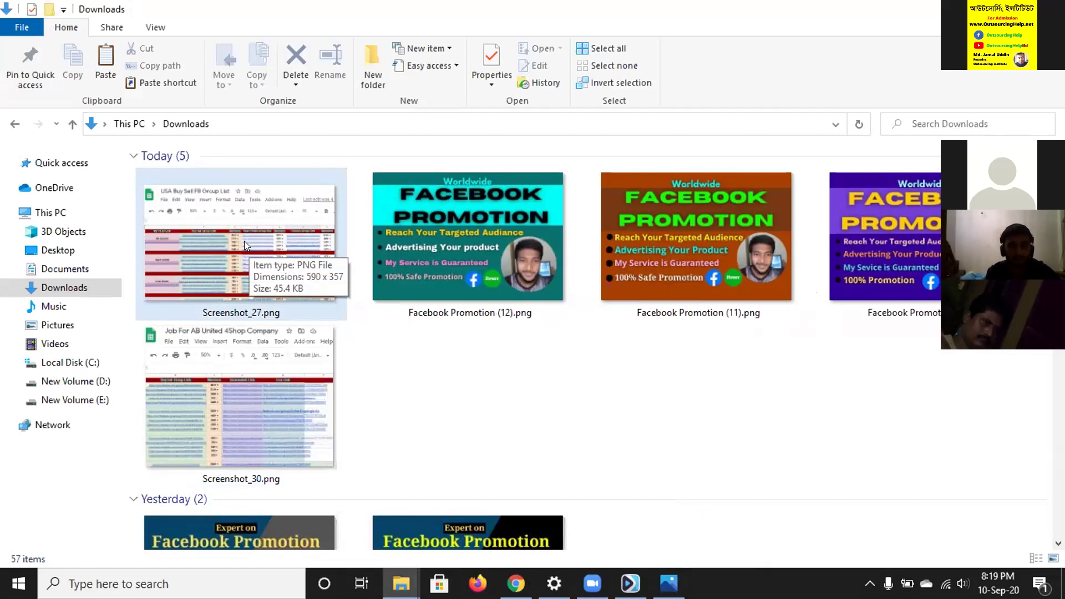
# View Screenshot_27.png and Screenshot_30.png of the Facebook group lists in Photos, then return to Chrome.
pyautogui.click(246, 245)
pyautogui.doubleClick(244, 245)
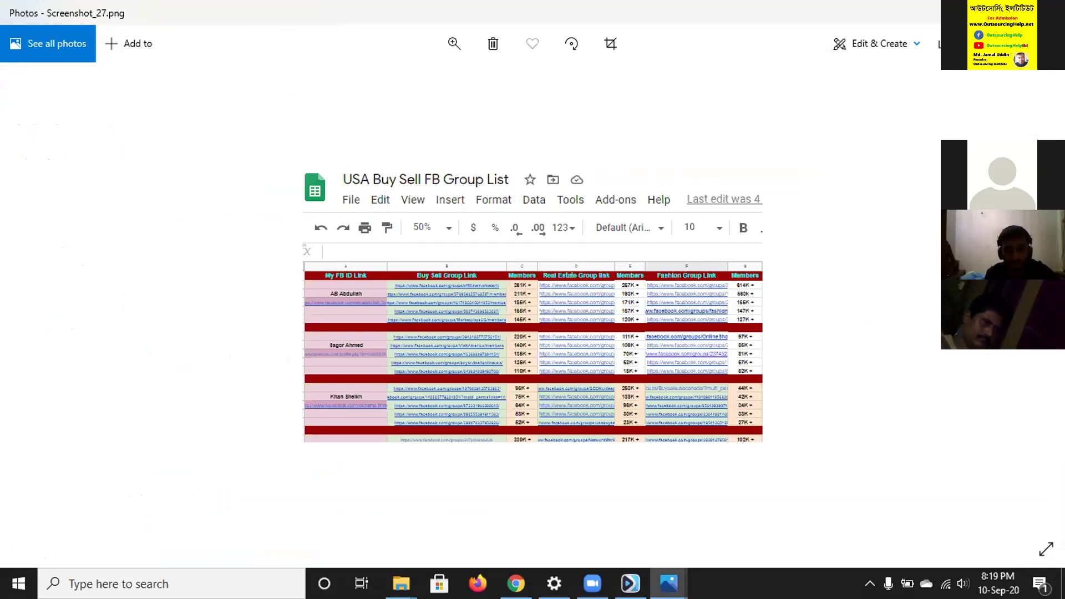
pyautogui.press('Right')
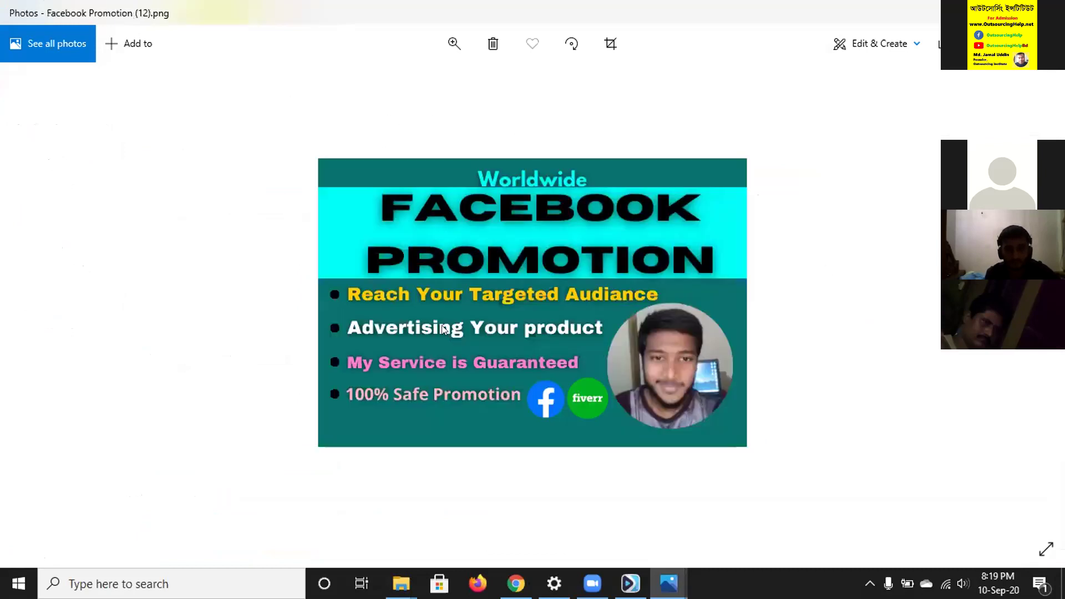
pyautogui.click(39, 300)
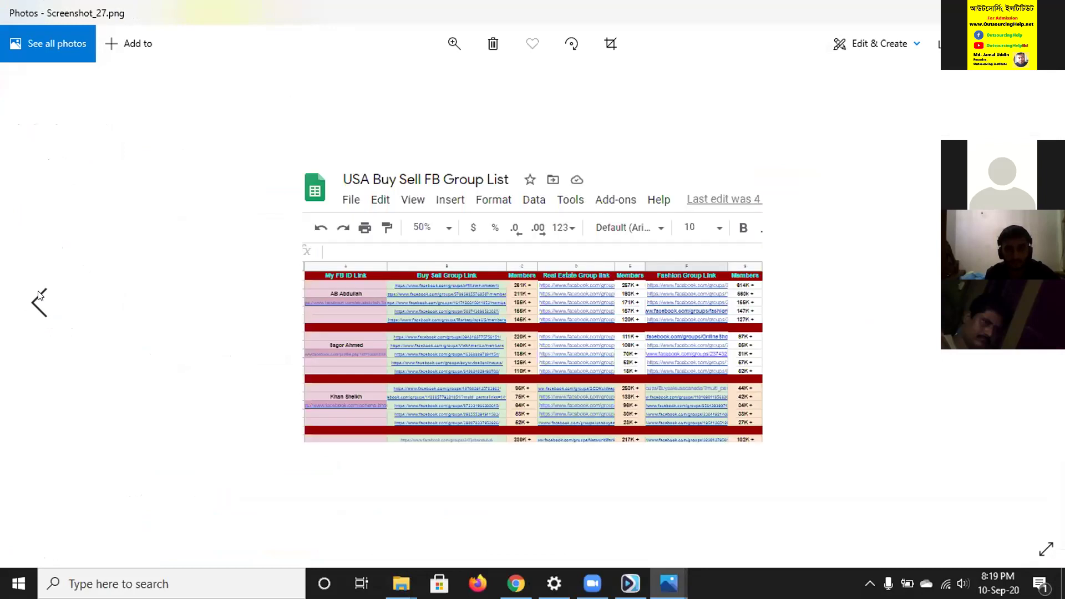
pyautogui.click(39, 299)
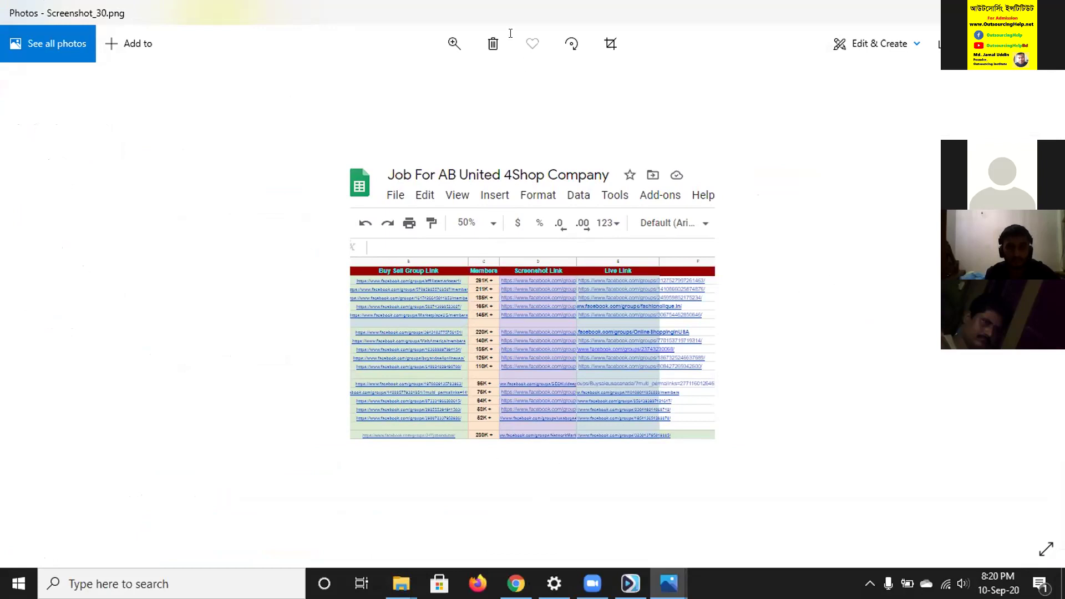
pyautogui.hotkey('alt', 'Tab')
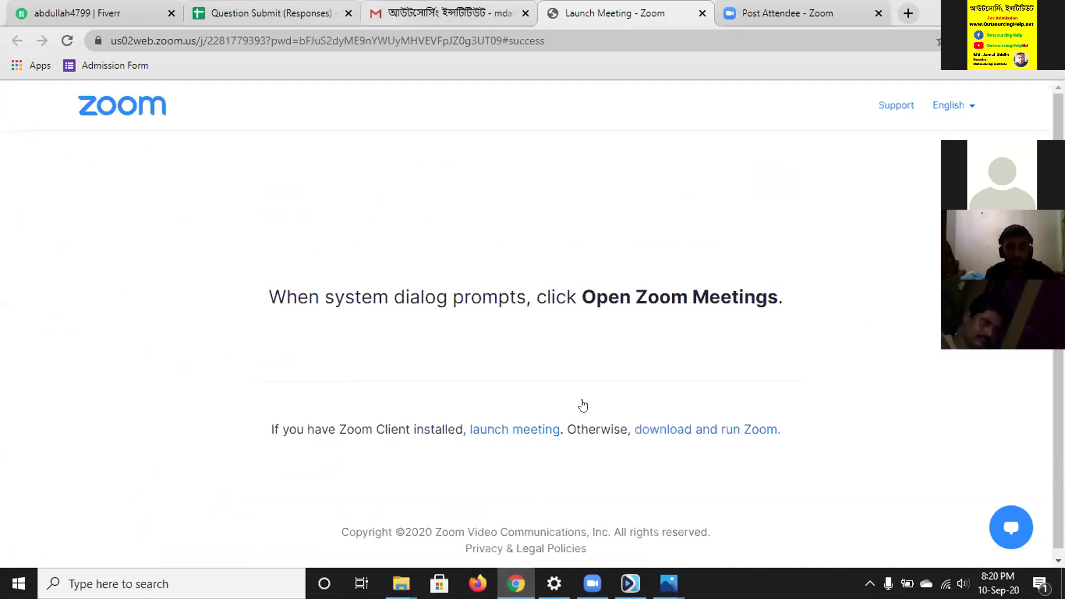
# Open the 'I will do facebook promotion for any business in the USA' gig and read About This Gig.
pyautogui.hotkey('ctrl', '1')
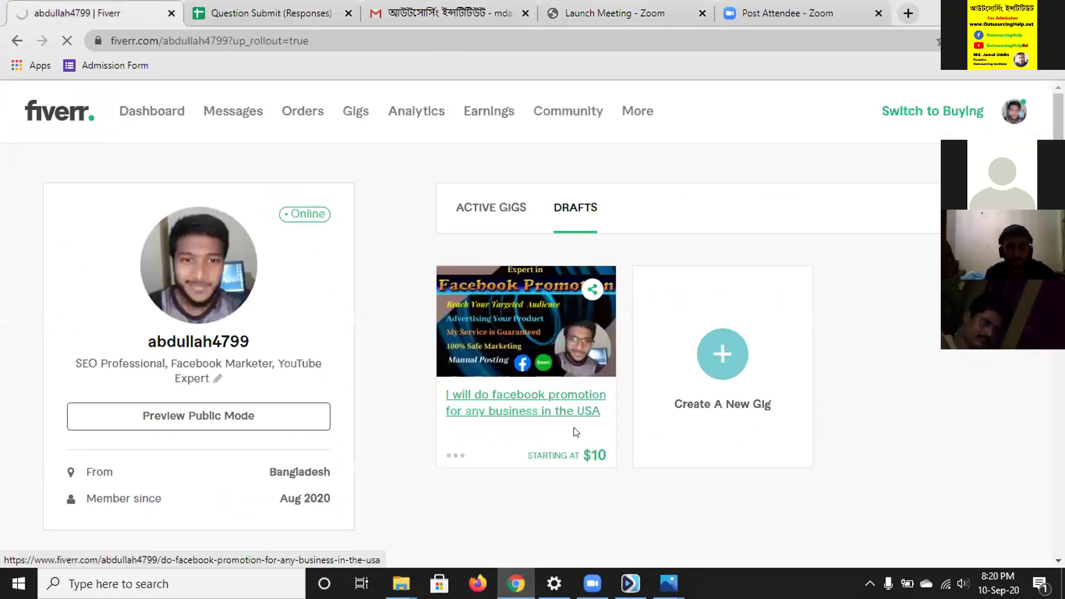
pyautogui.click(553, 396)
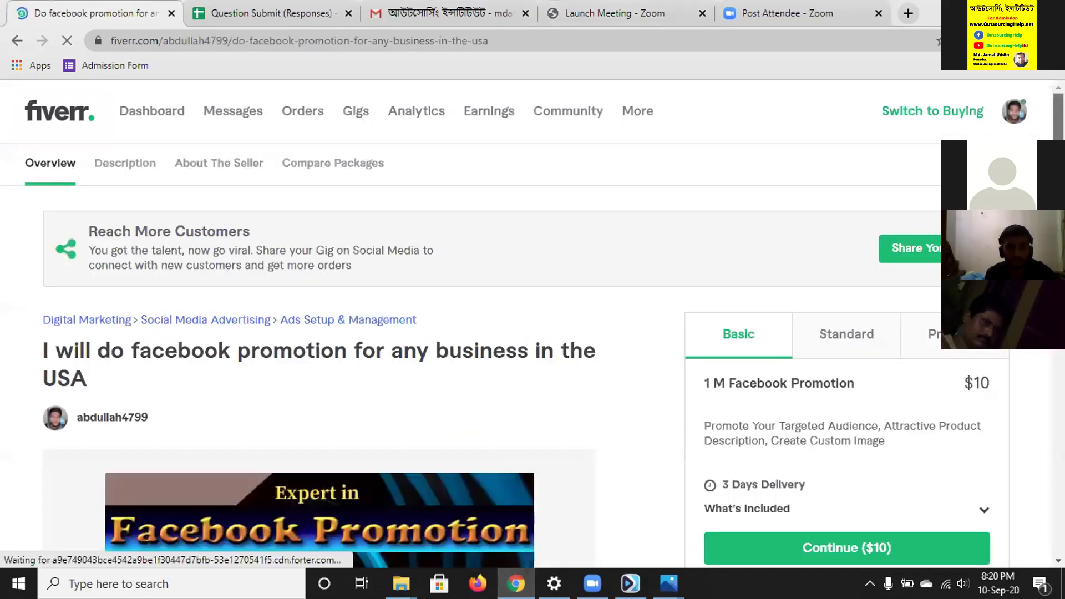
pyautogui.scroll(-3, 533, 333)
pyautogui.scroll(-5, 320, 344)
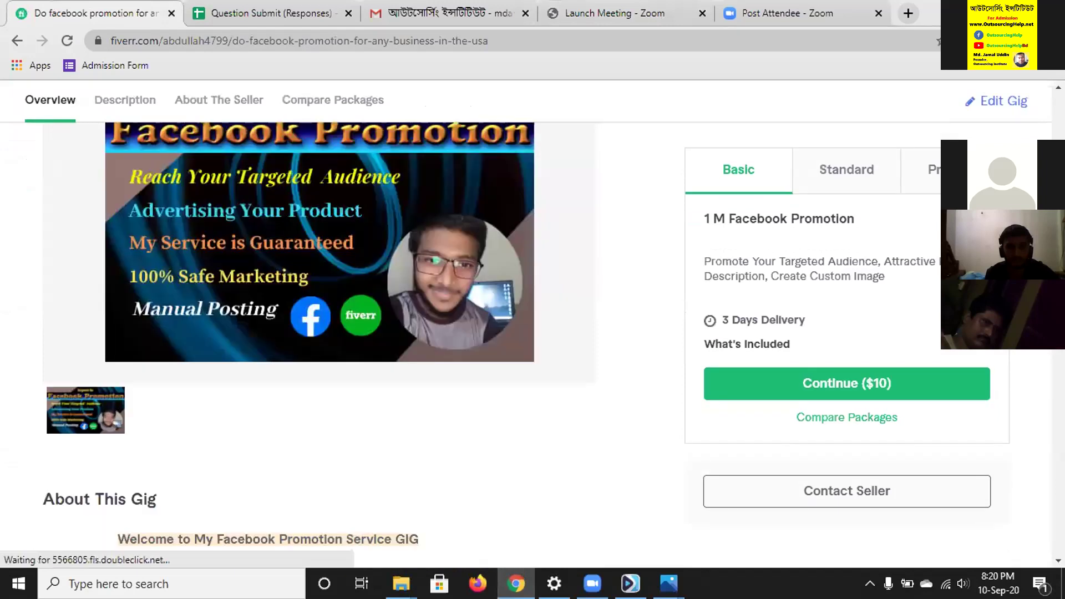
pyautogui.scroll(-4, 319, 344)
pyautogui.scroll(-1, 295, 285)
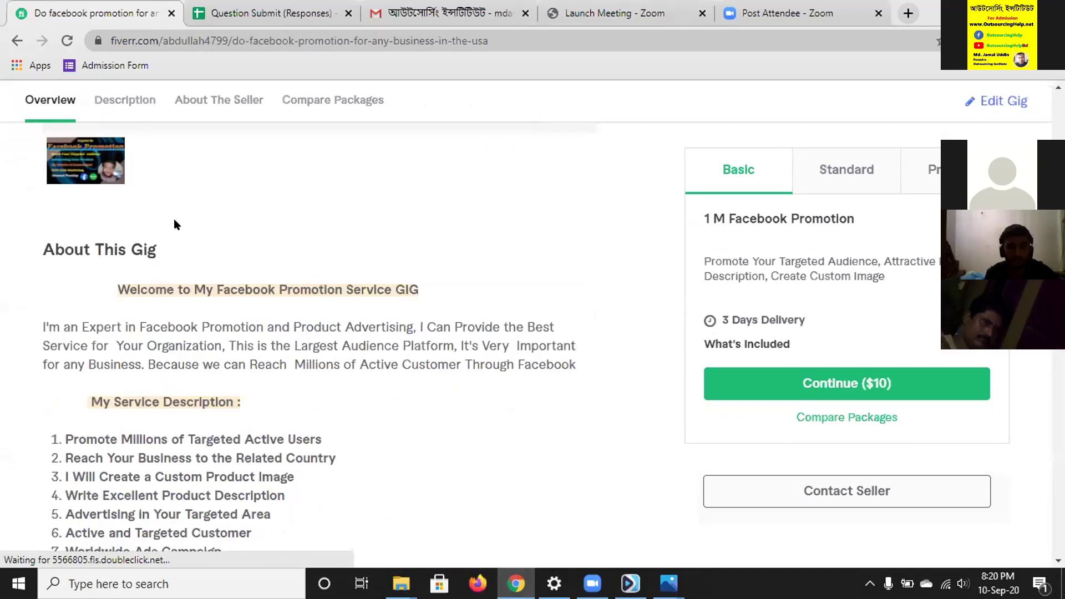
pyautogui.scroll(-4, 178, 226)
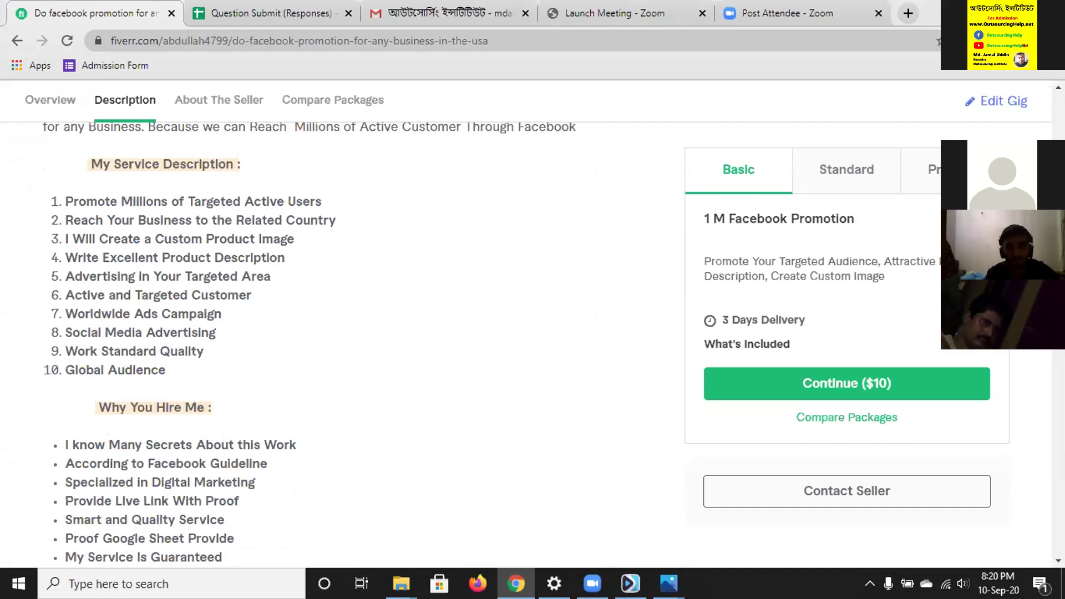
pyautogui.hotkey('alt', 'f')
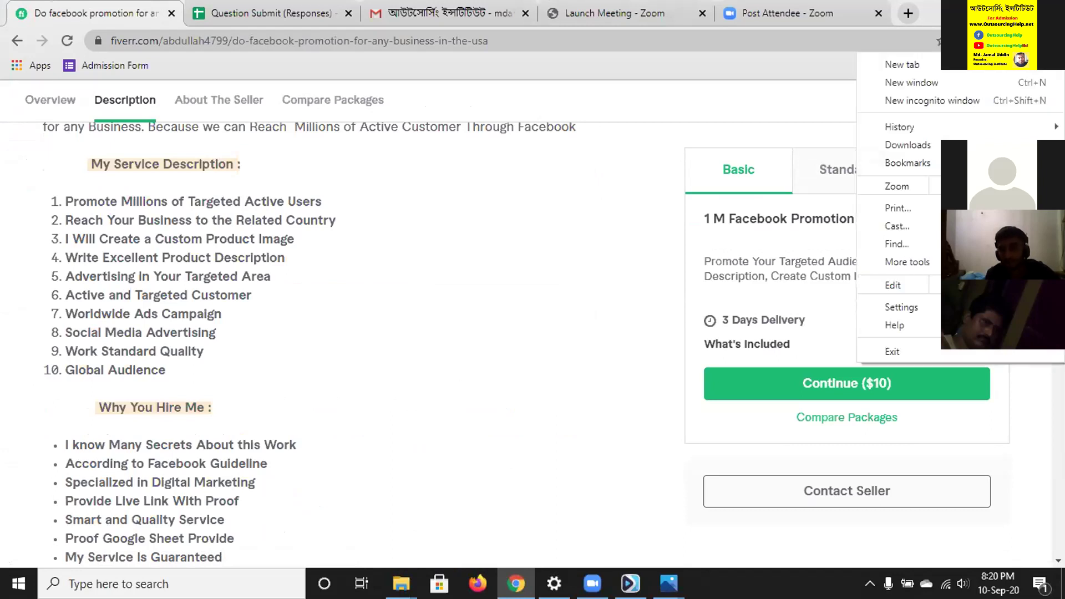
# Disable the Grammarly extension in Chrome's Extensions settings.
pyautogui.click(893, 309)
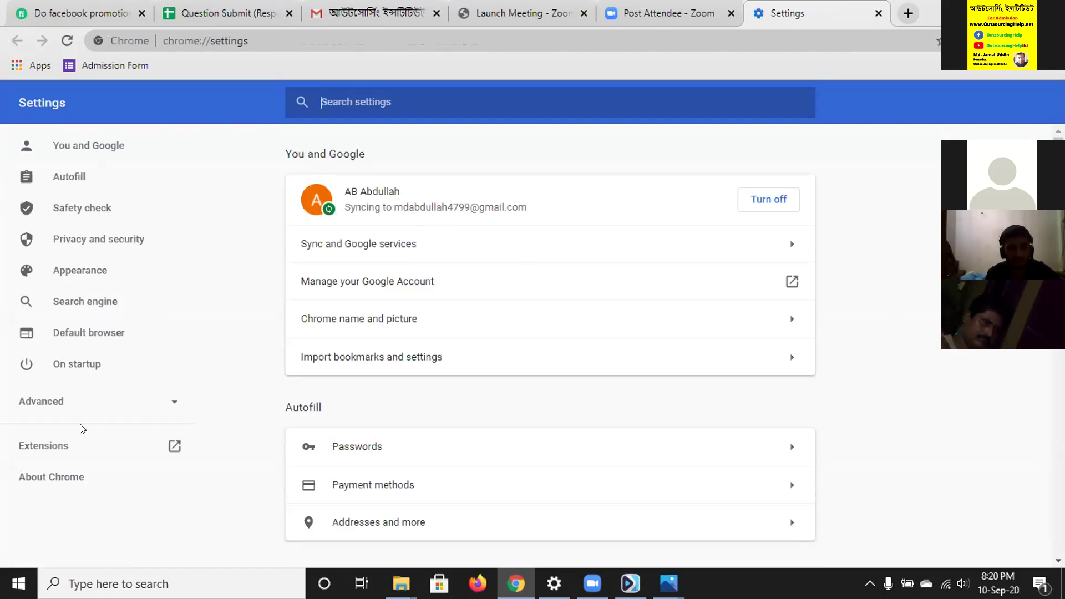
pyautogui.click(50, 445)
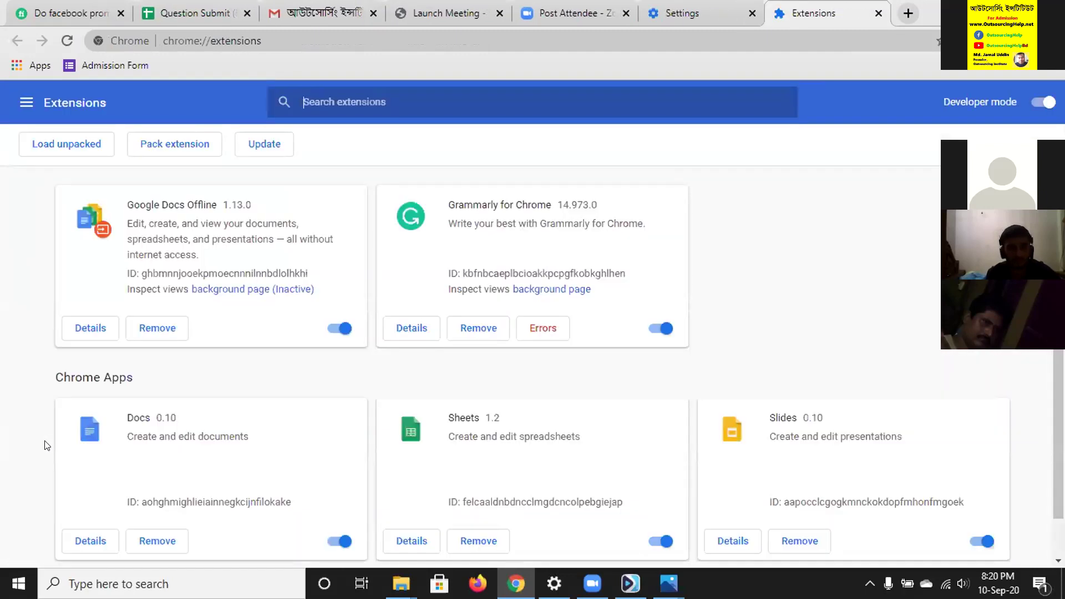
pyautogui.click(649, 332)
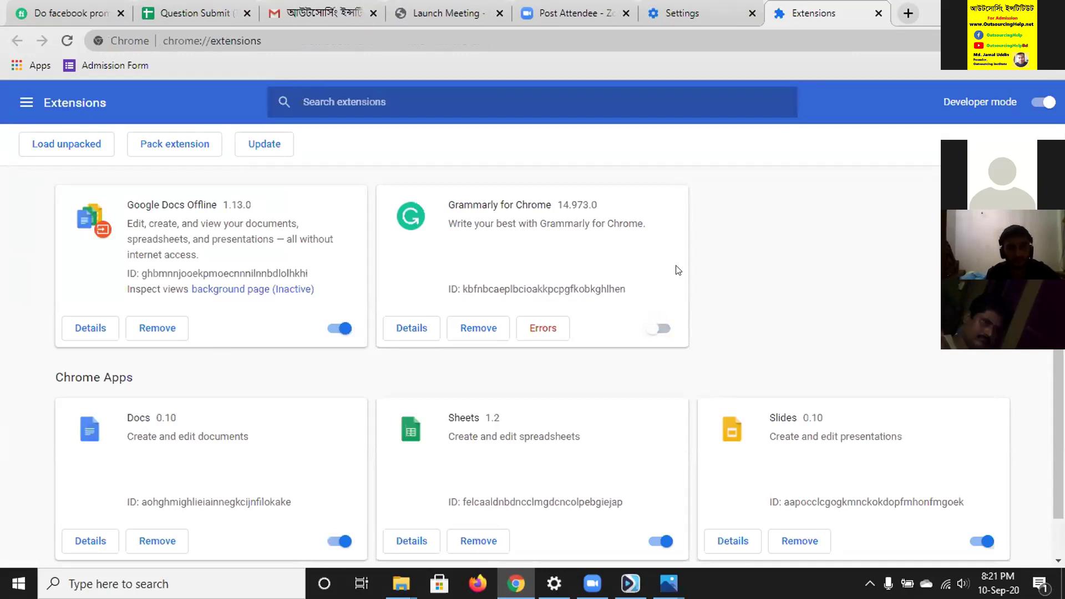
# Close the Extensions, Settings, Zoom Post Attendee and Zoom Launch Meeting tabs.
pyautogui.click(879, 13)
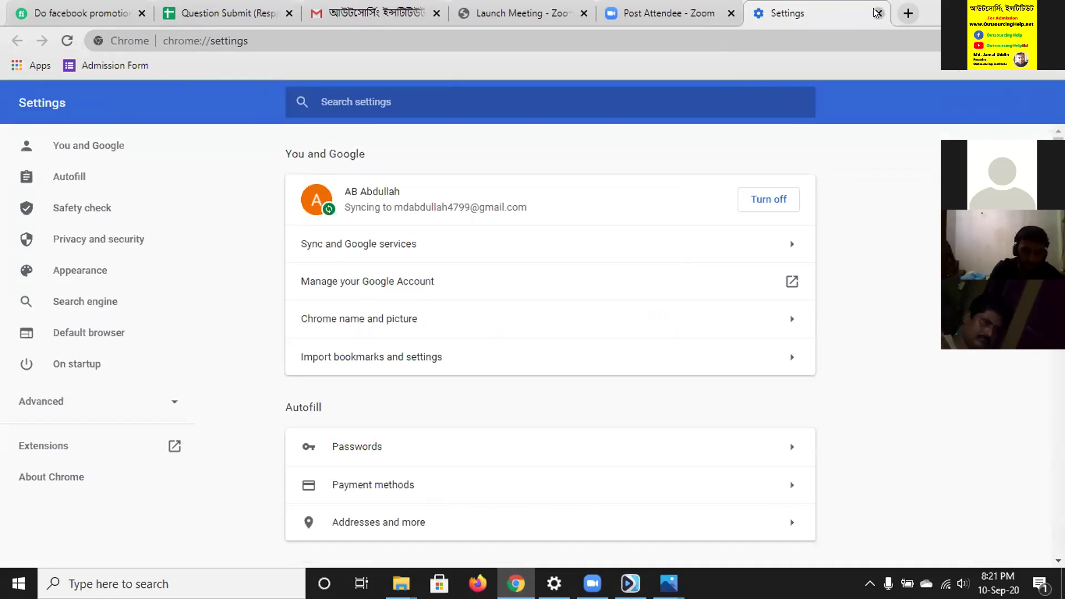
pyautogui.click(878, 13)
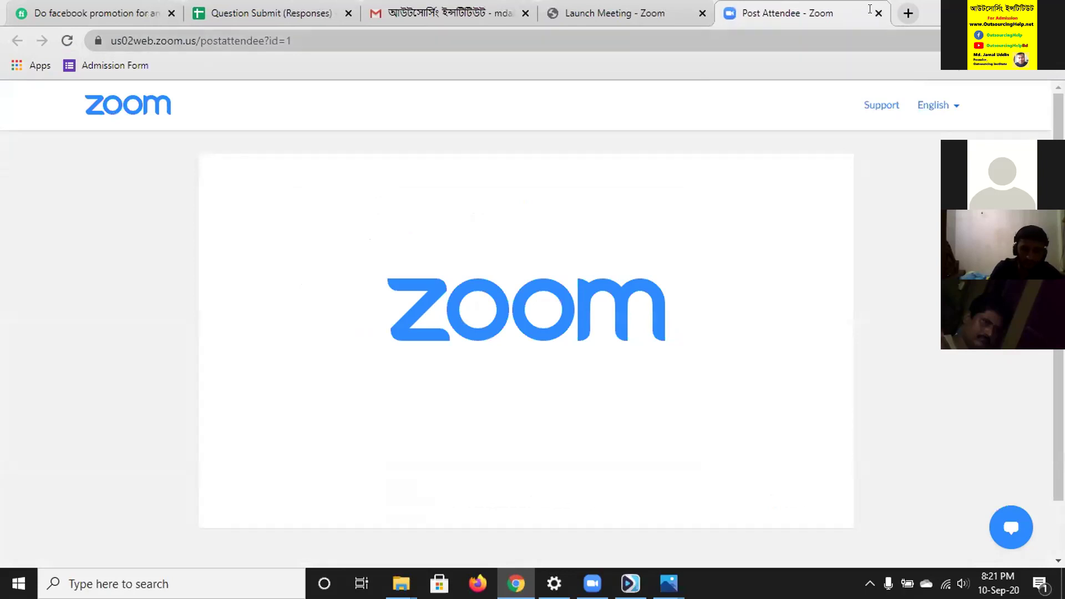
pyautogui.click(878, 12)
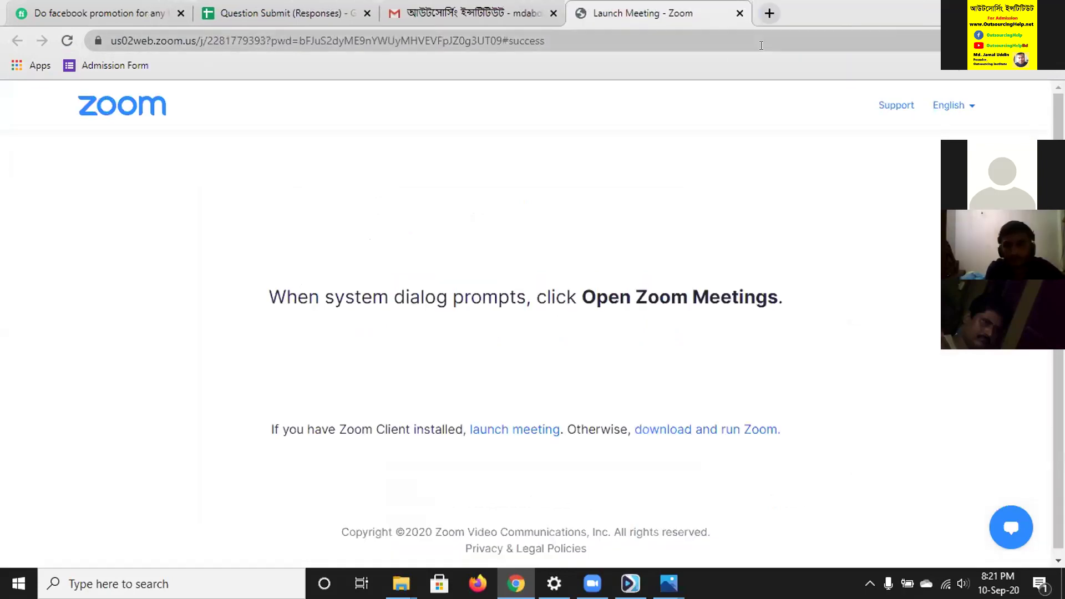
pyautogui.click(739, 13)
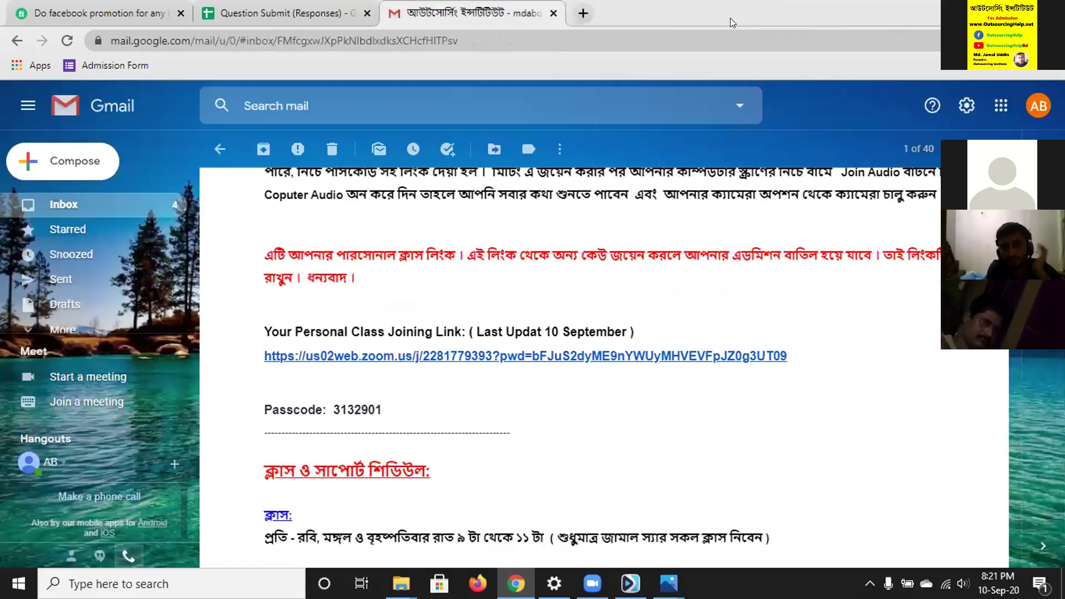
# Return to the Fiverr gig, lower the system volume, and start editing the gig's Overview.
pyautogui.click(39, 12)
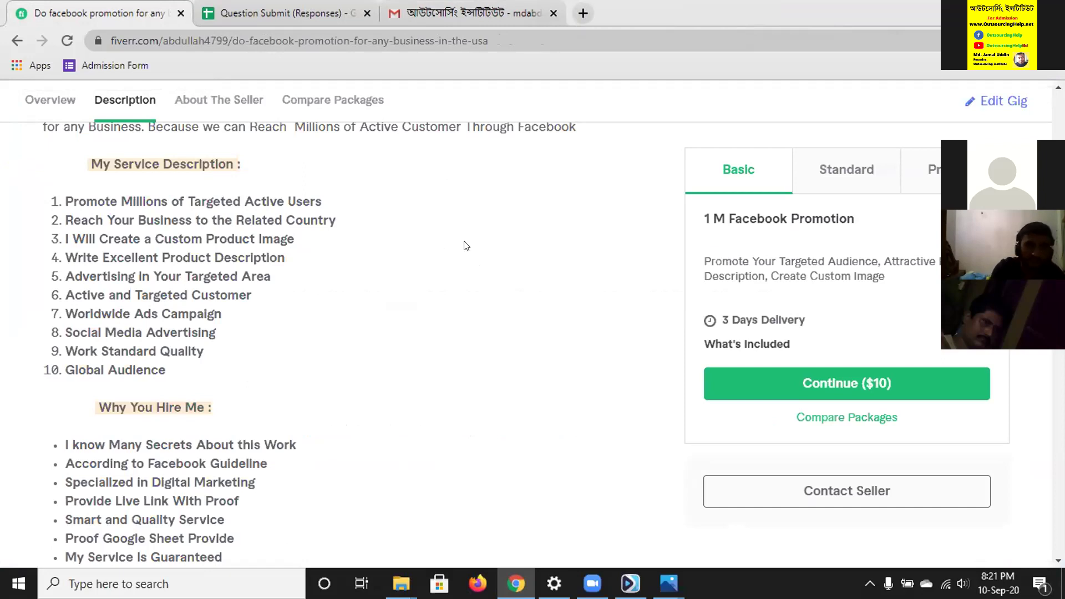
pyautogui.press('XF86AudioLowerVolume')
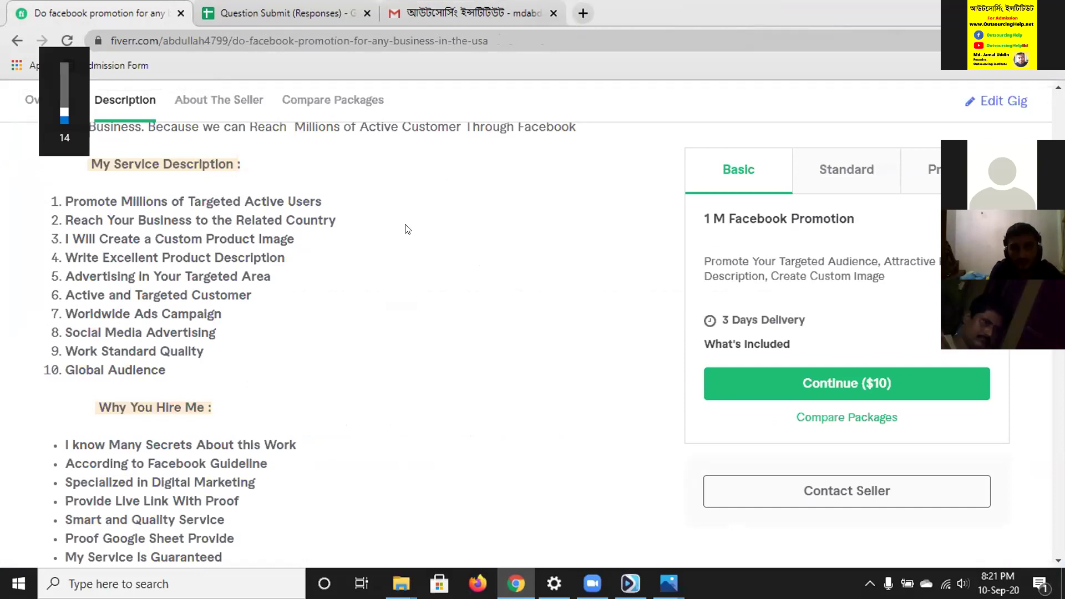
pyautogui.press('XF86AudioLowerVolume')
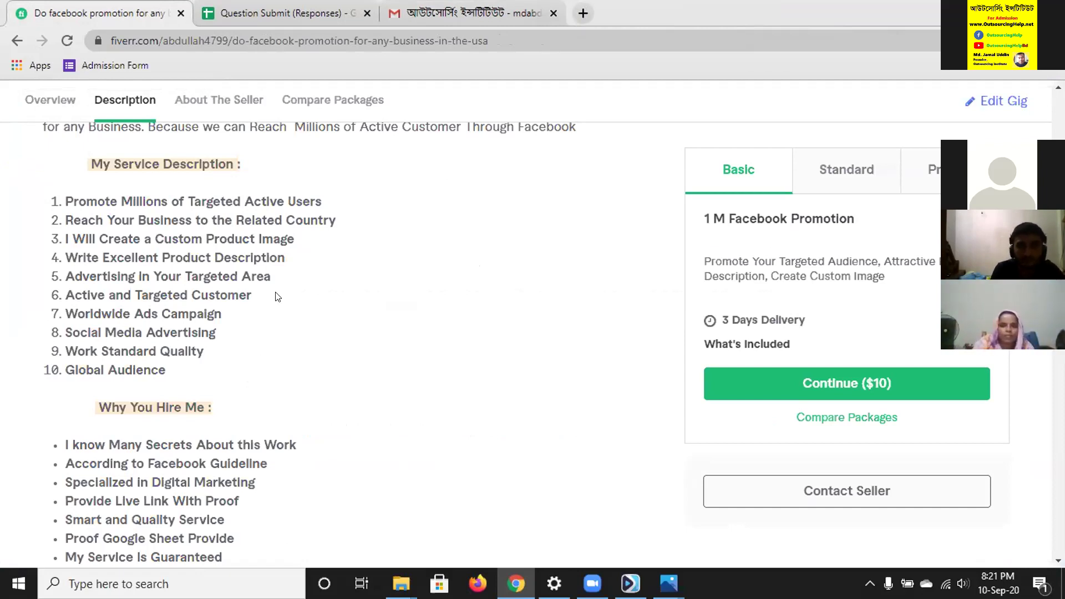
pyautogui.click(991, 105)
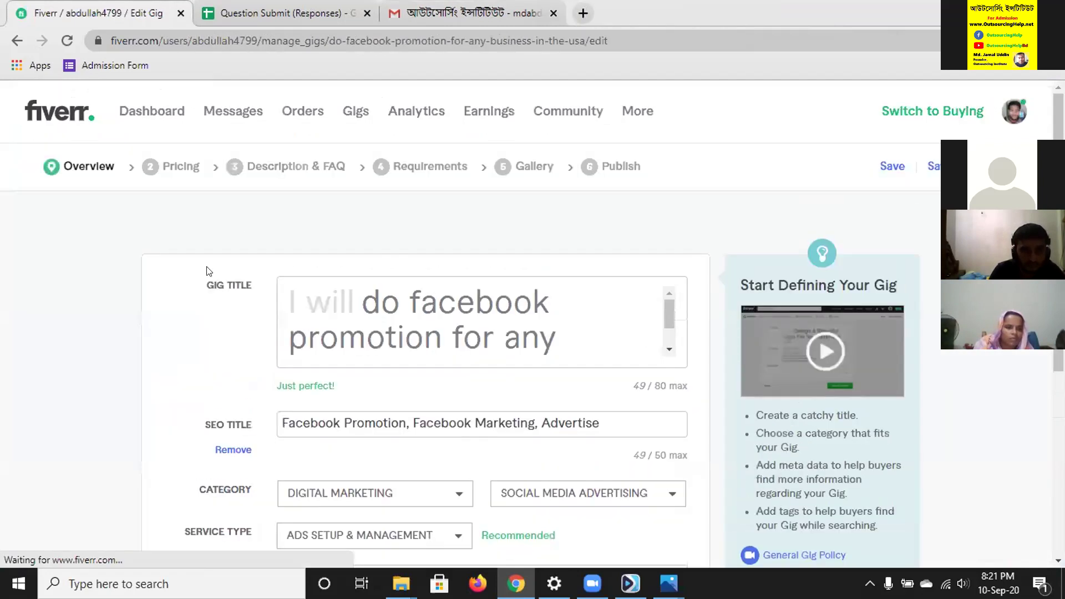
# Look over the gig's title, SEO title and category, then save the Overview.
pyautogui.click(339, 230)
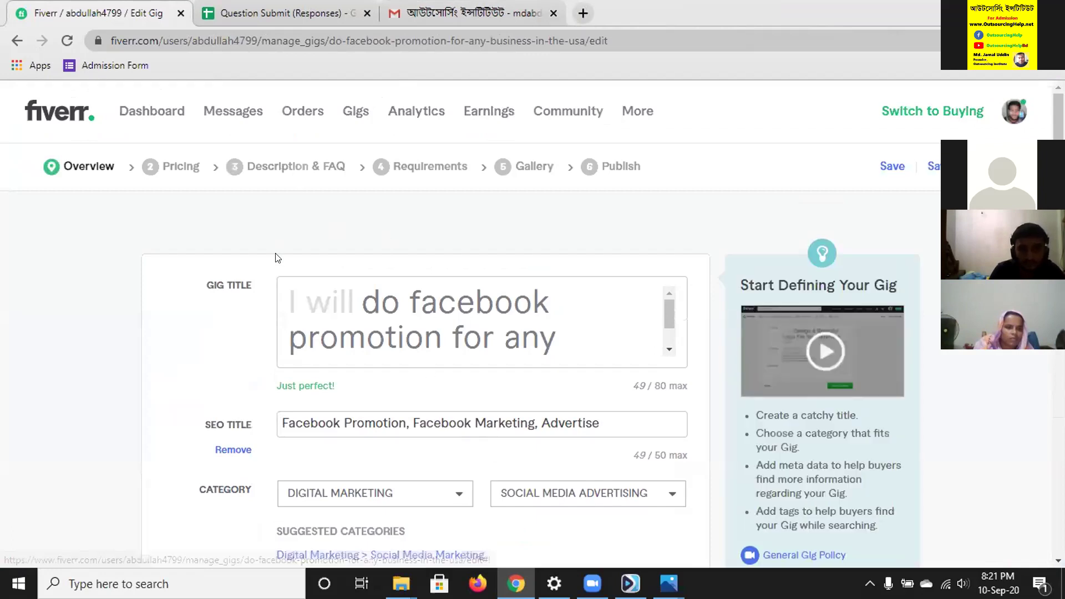
pyautogui.scroll(-20, 278, 258)
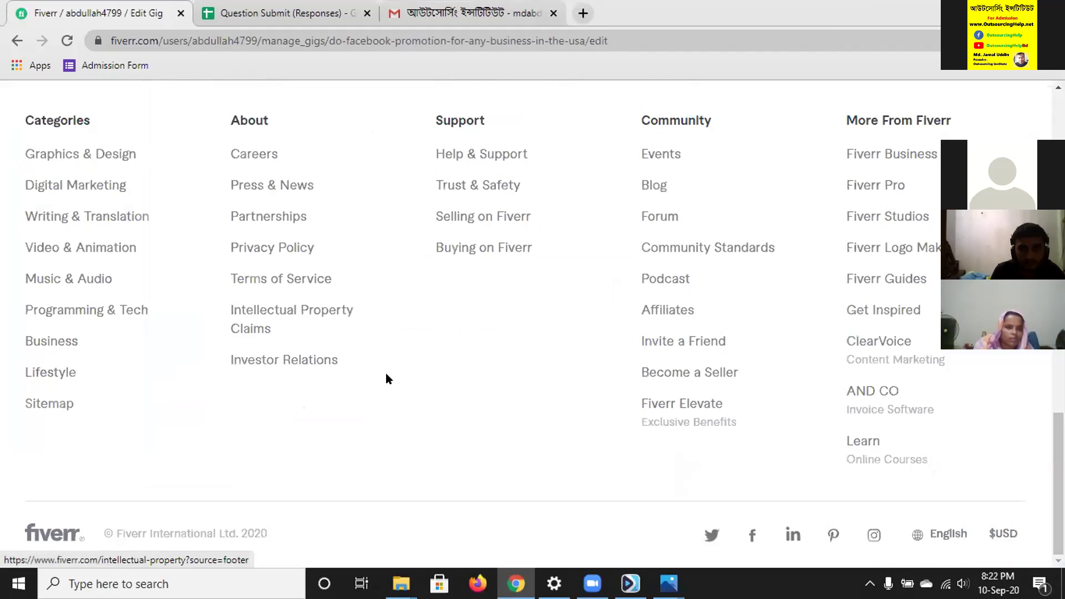
pyautogui.scroll(12, 385, 373)
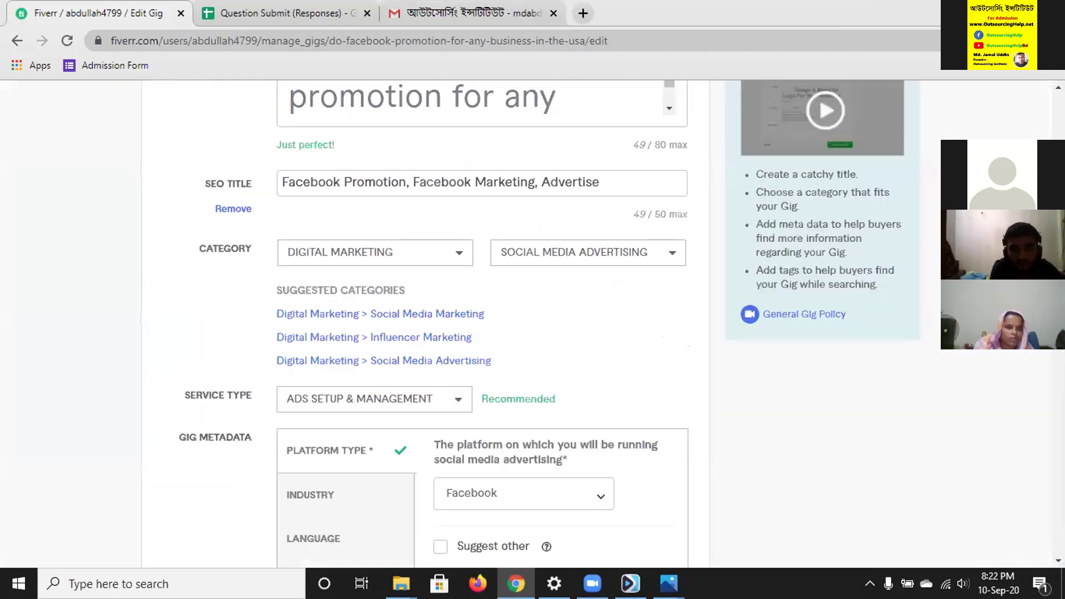
pyautogui.scroll(4, 477, 322)
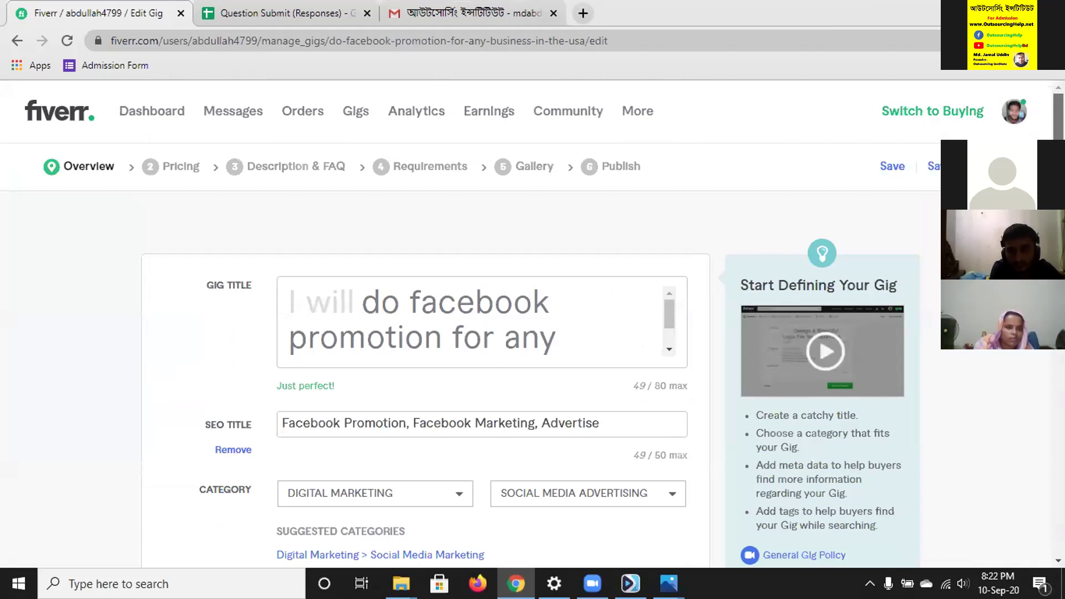
pyautogui.scroll(-8, 477, 321)
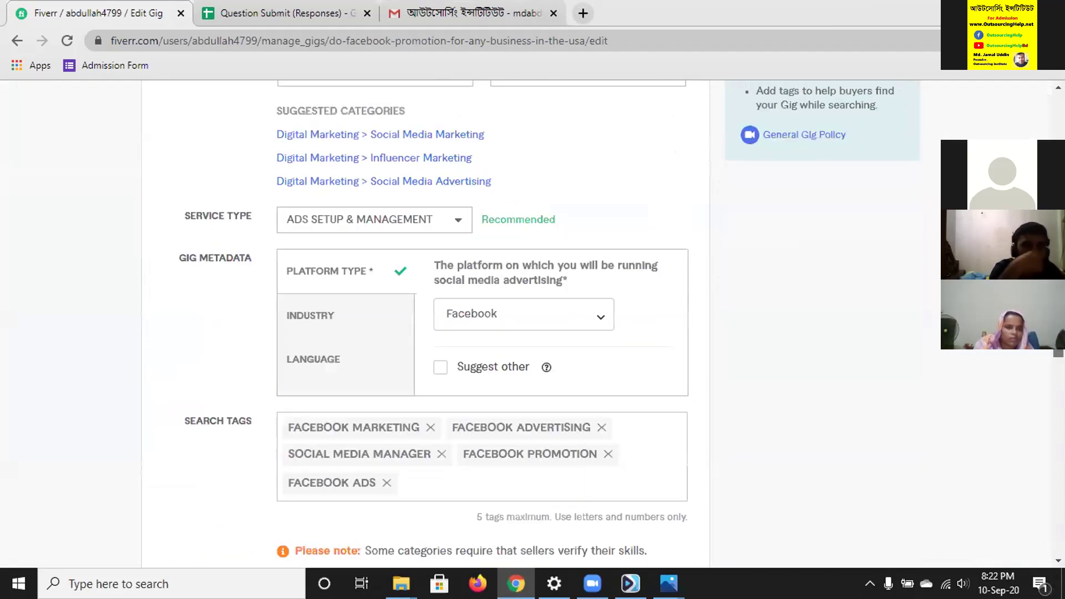
pyautogui.scroll(-8, 477, 322)
pyautogui.scroll(1, 533, 304)
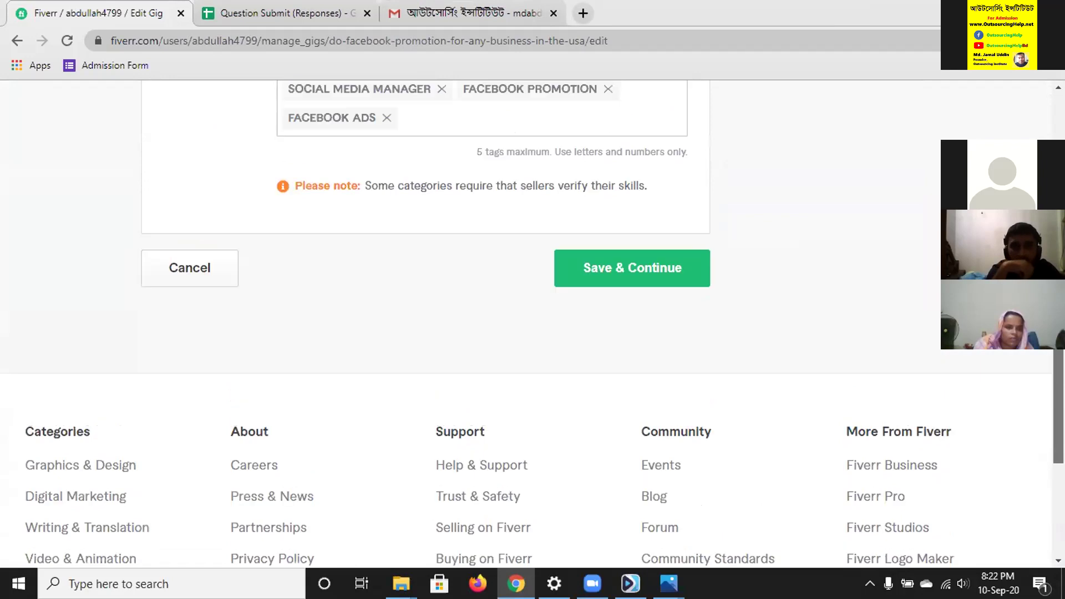
pyautogui.click(604, 282)
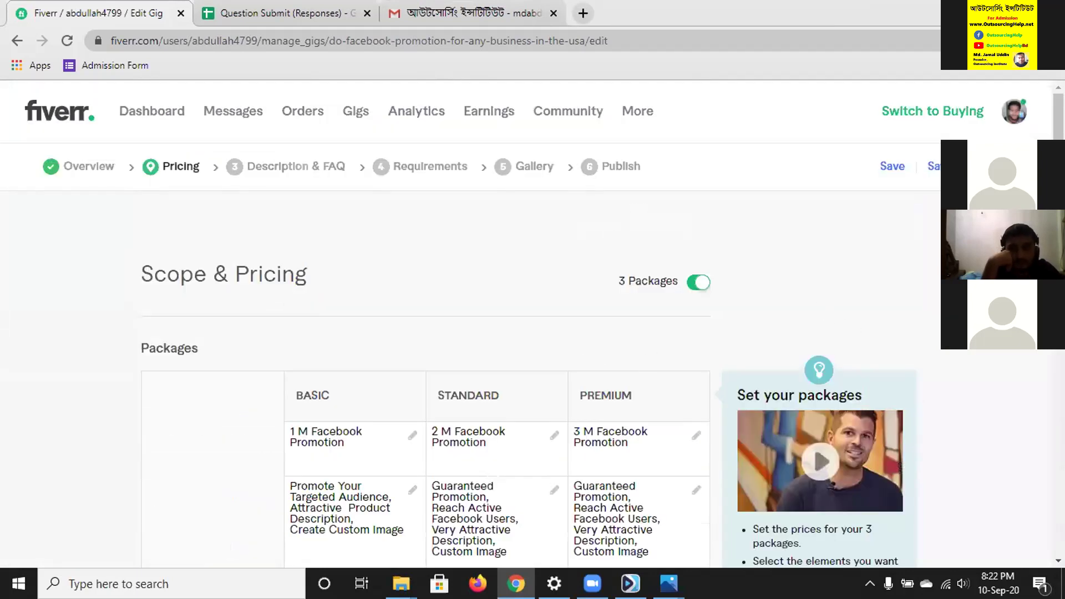
# Keep the $10, $20 and $30 packages unchanged and save the Pricing step.
pyautogui.scroll(-4, 533, 327)
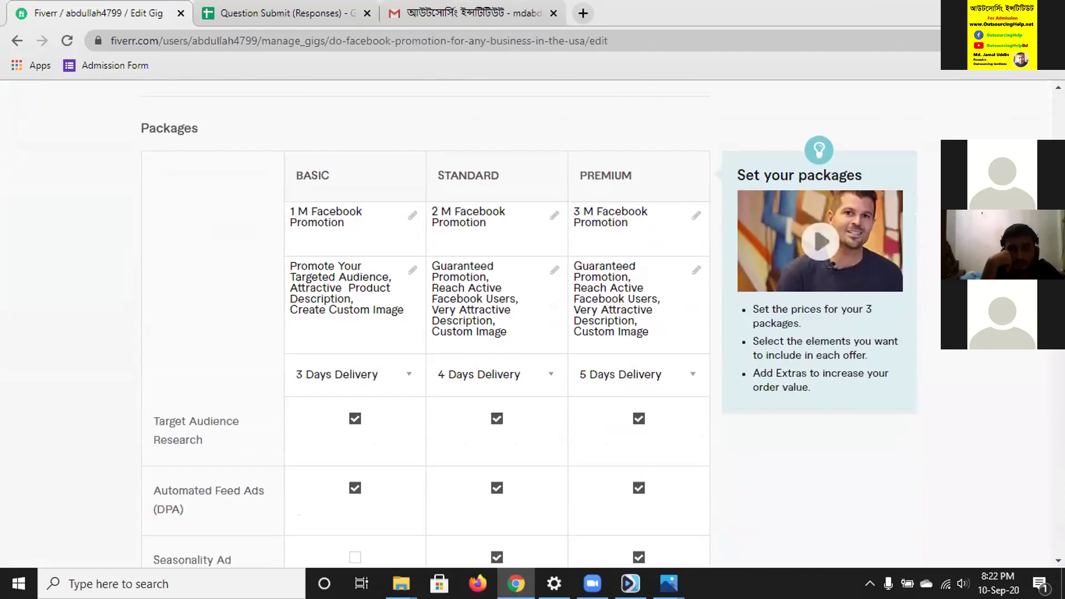
pyautogui.scroll(-15, 1037, 411)
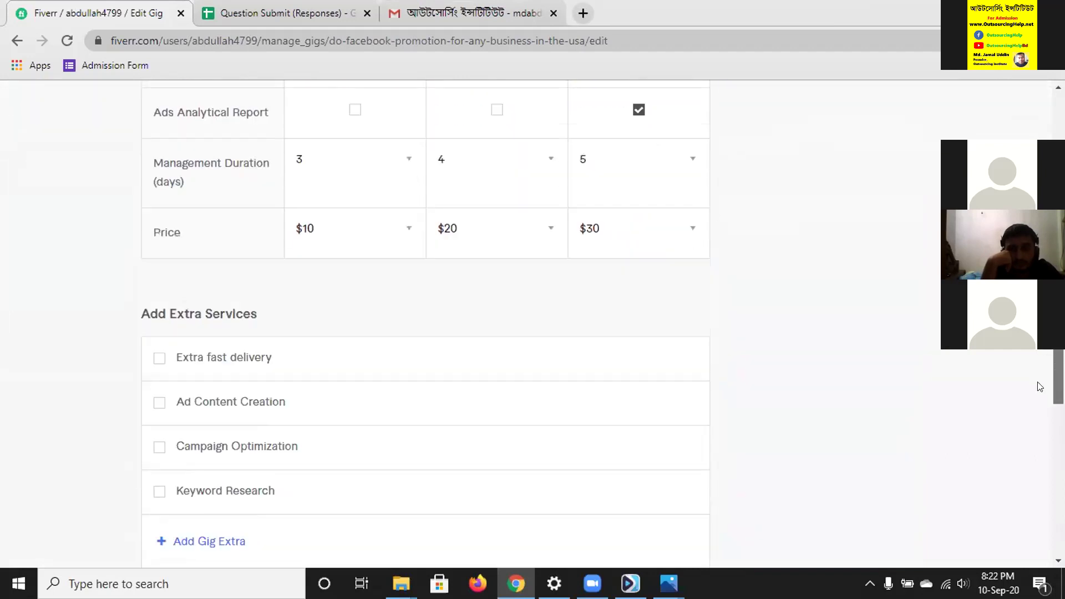
pyautogui.scroll(-2, 1040, 419)
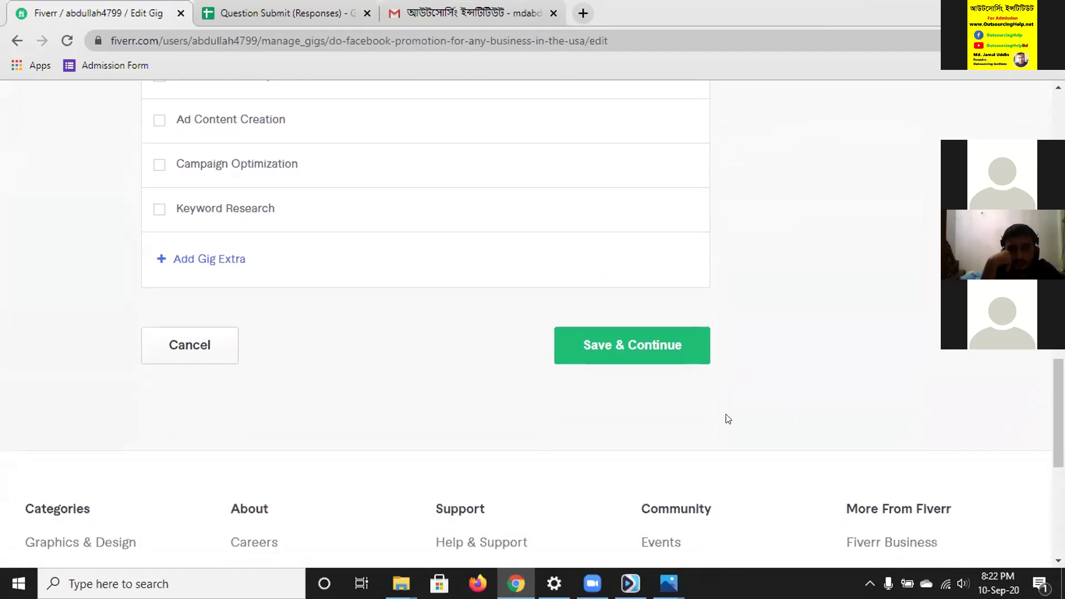
pyautogui.click(619, 347)
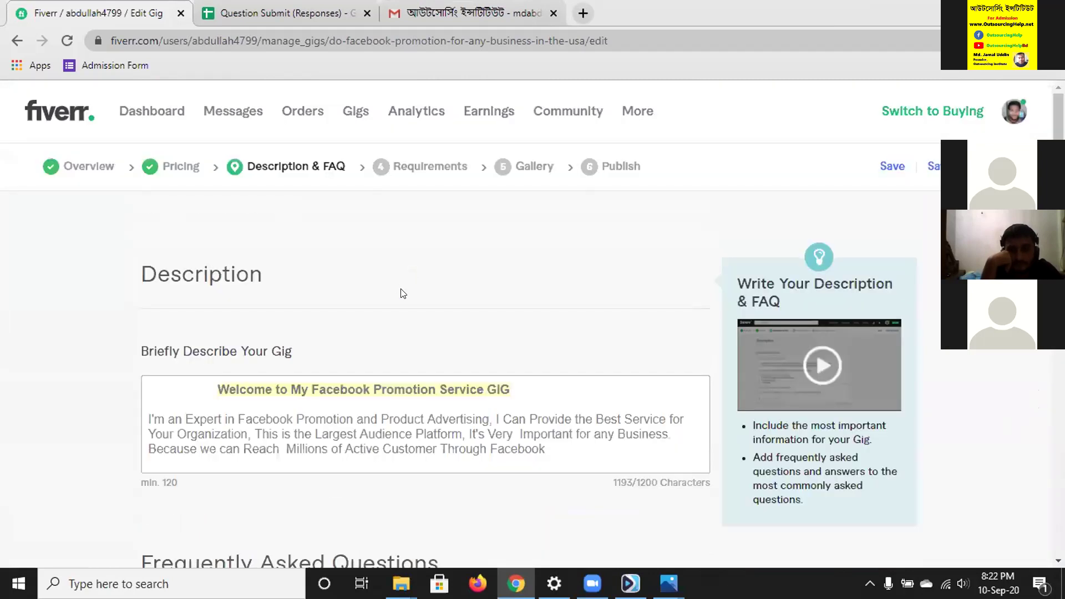
pyautogui.click(408, 425)
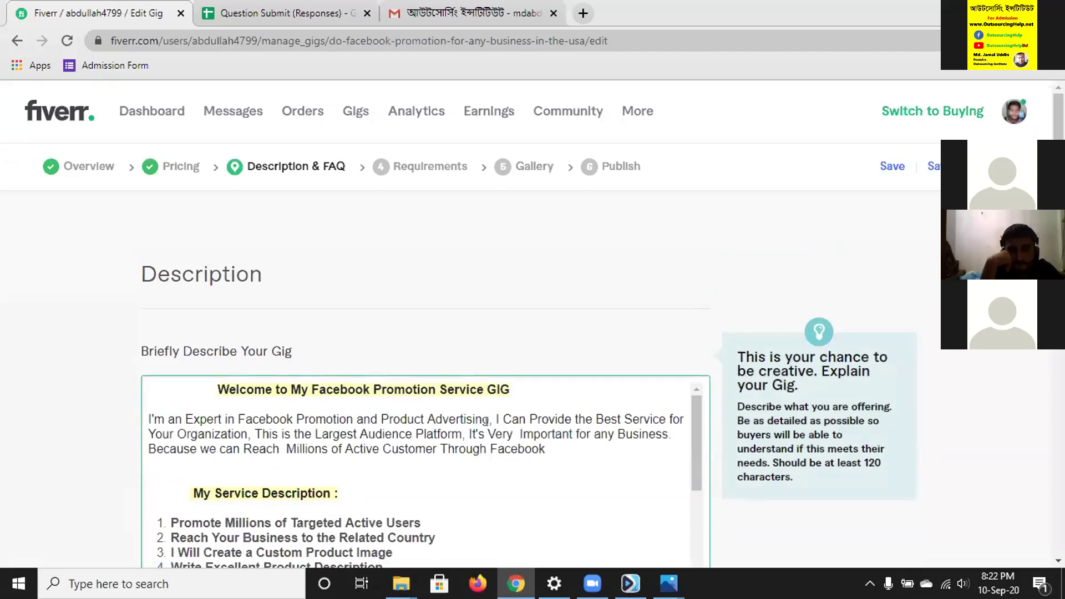
pyautogui.scroll(-8, 103, 409)
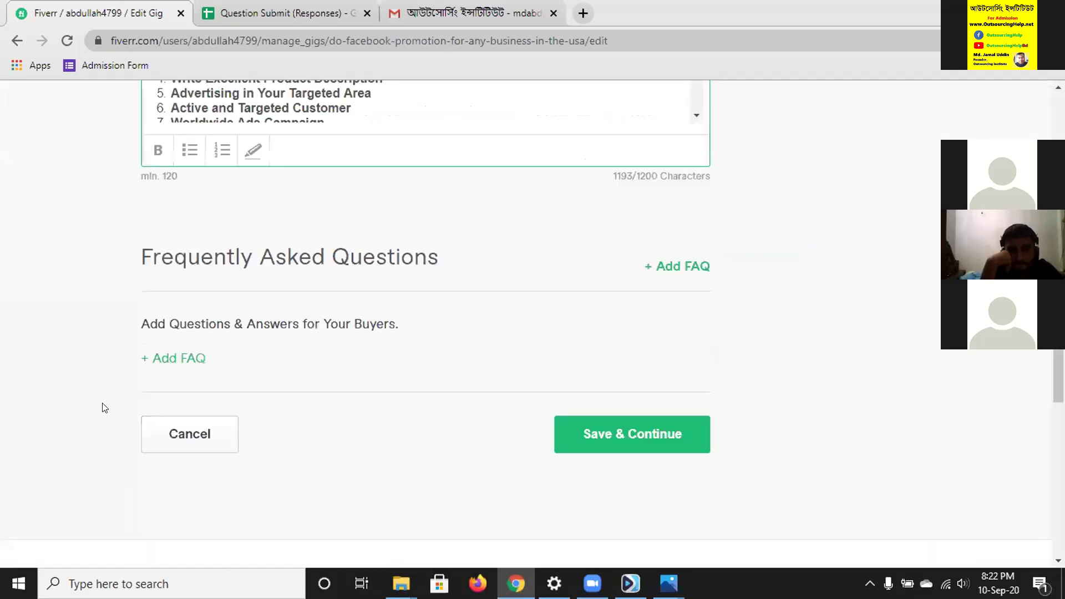
pyautogui.scroll(-5, 103, 408)
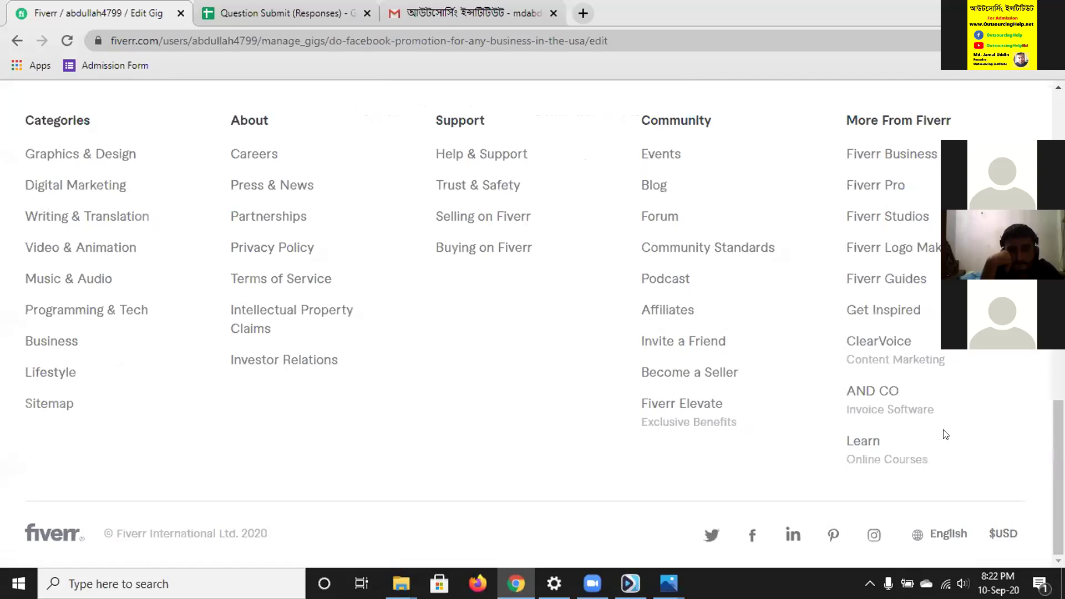
pyautogui.scroll(15, 945, 435)
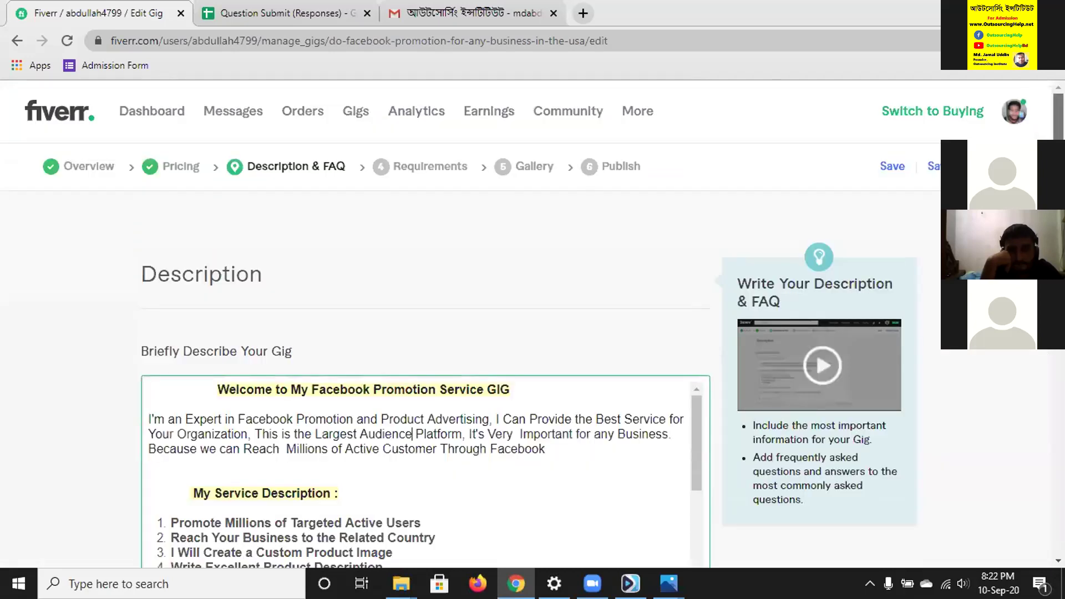
pyautogui.scroll(-2, 532, 322)
pyautogui.scroll(-6, 533, 324)
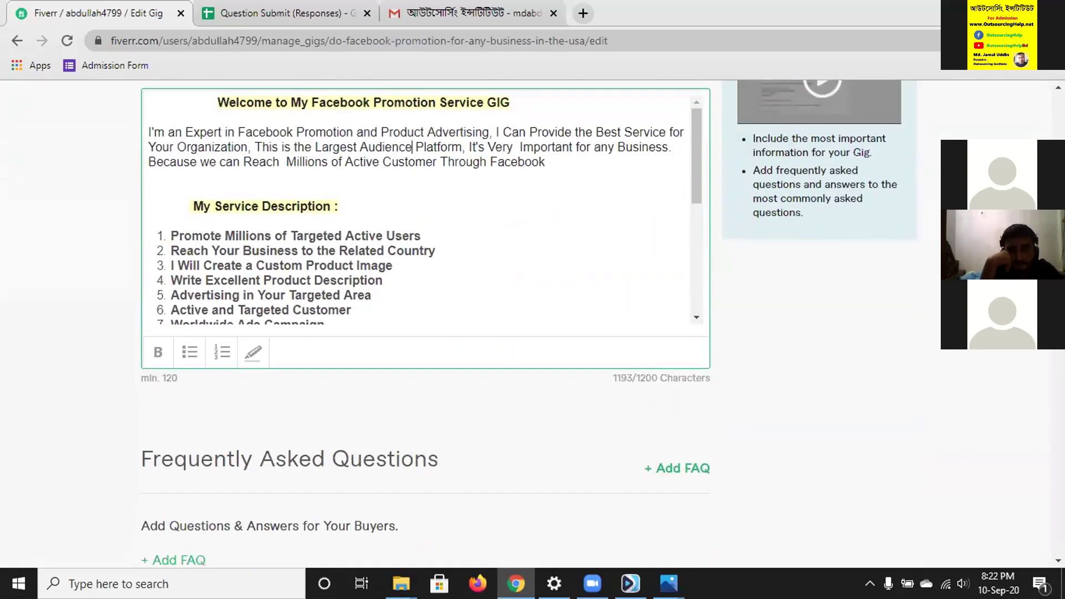
pyautogui.scroll(4, 413, 248)
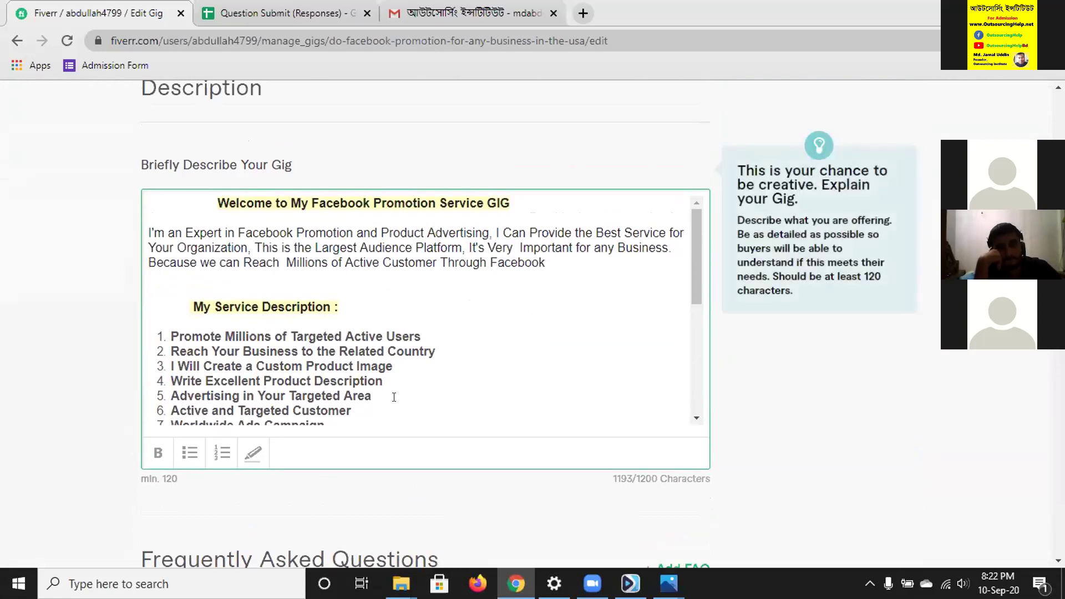
pyautogui.click(382, 395)
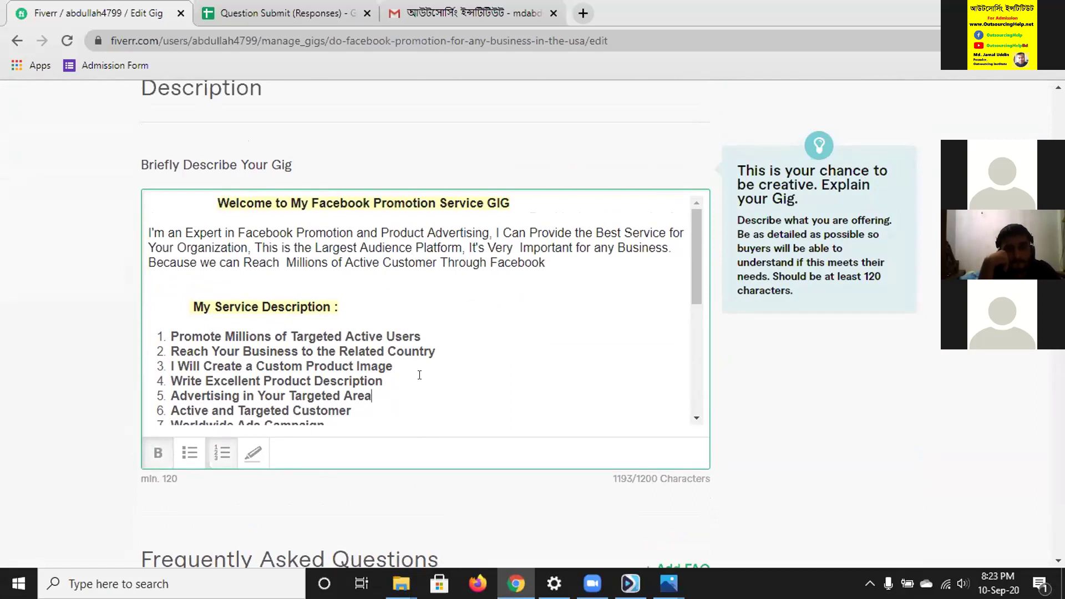
pyautogui.press('XF86AudioLowerVolume')
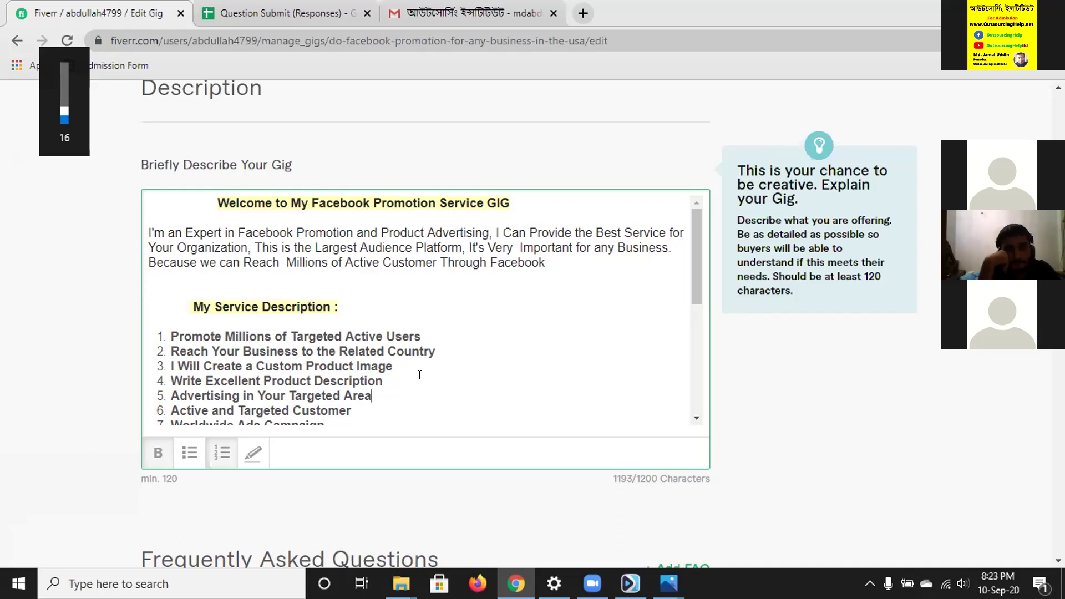
pyautogui.press('XF86AudioRaiseVolume')
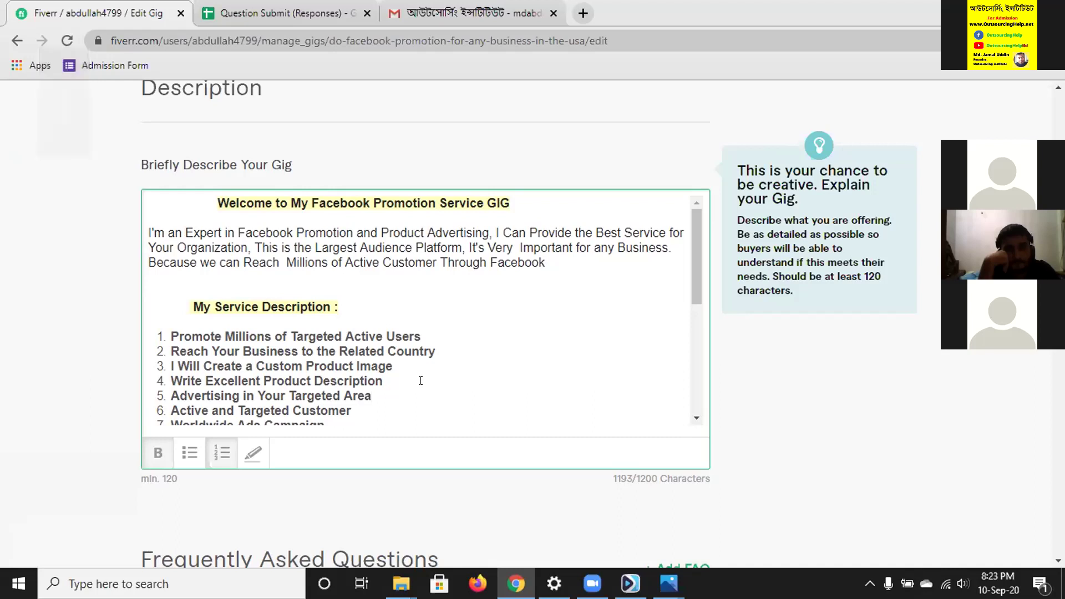
pyautogui.press('Down')
pyautogui.press('Down')
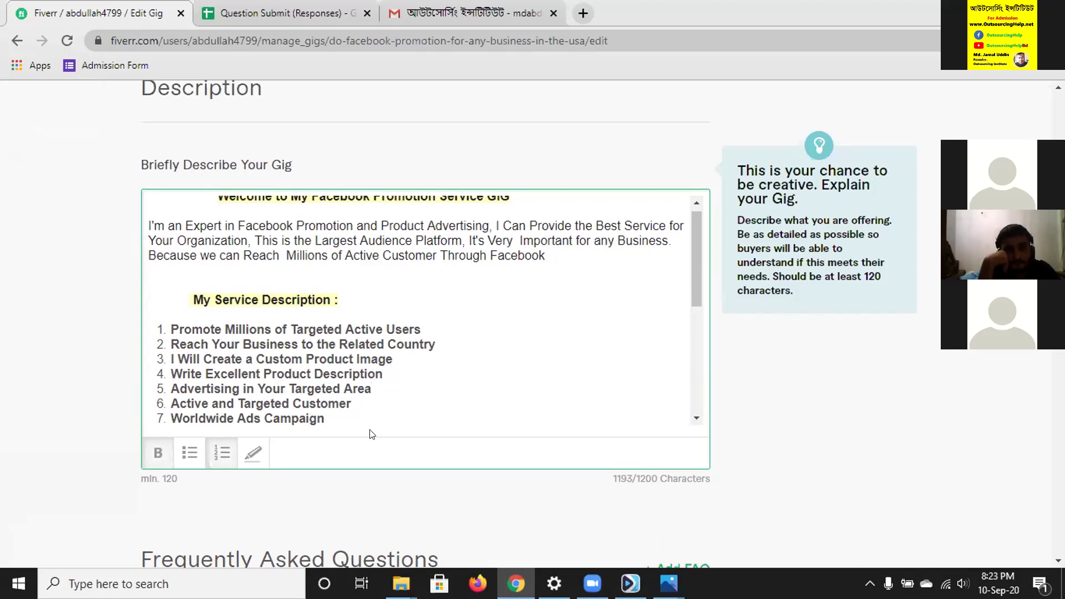
pyautogui.press('BackSpace')
pyautogui.write('i')
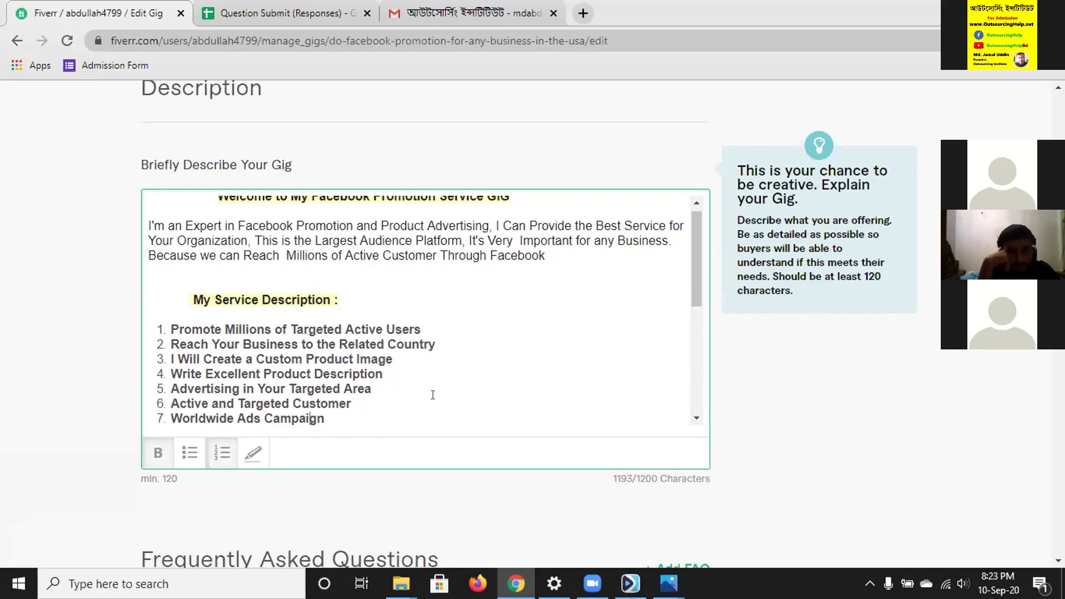
pyautogui.click(76, 374)
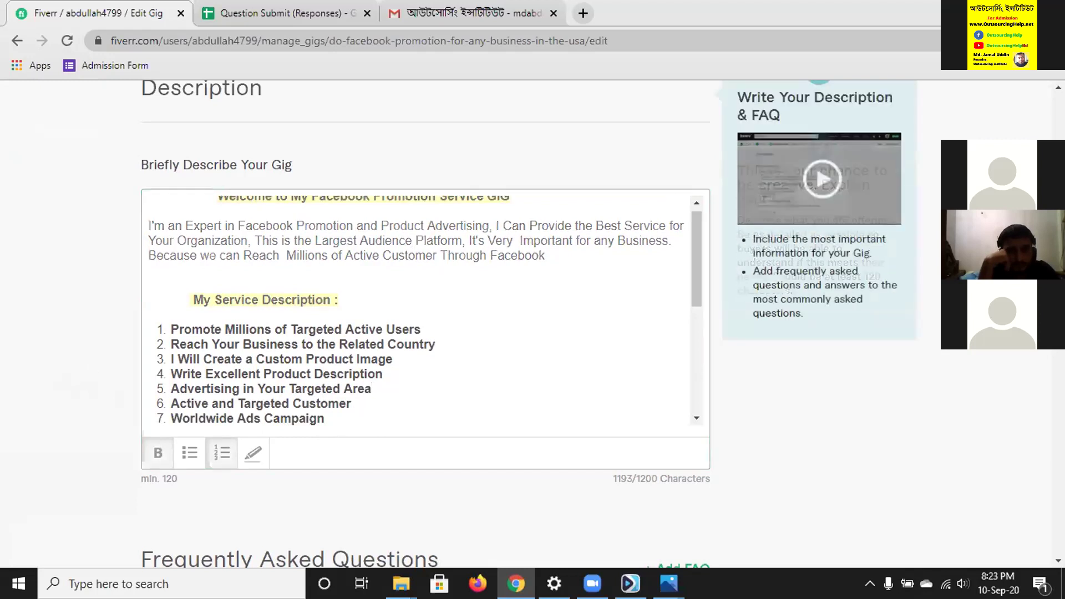
pyautogui.scroll(3, 1005, 109)
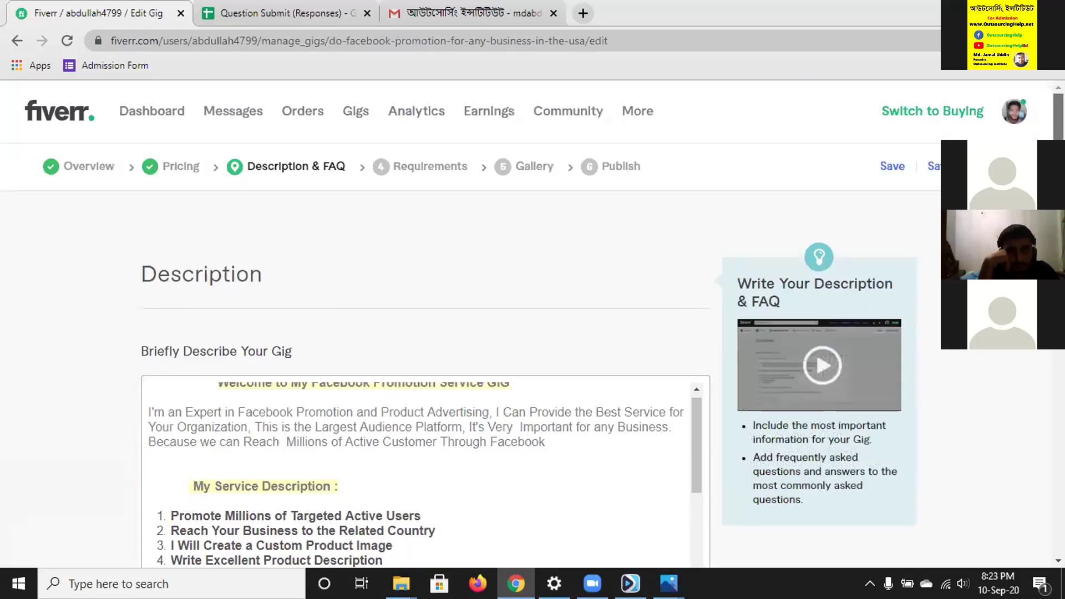
# Go to the seller profile and open the facebook promotion gig card from Drafts.
pyautogui.click(1008, 113)
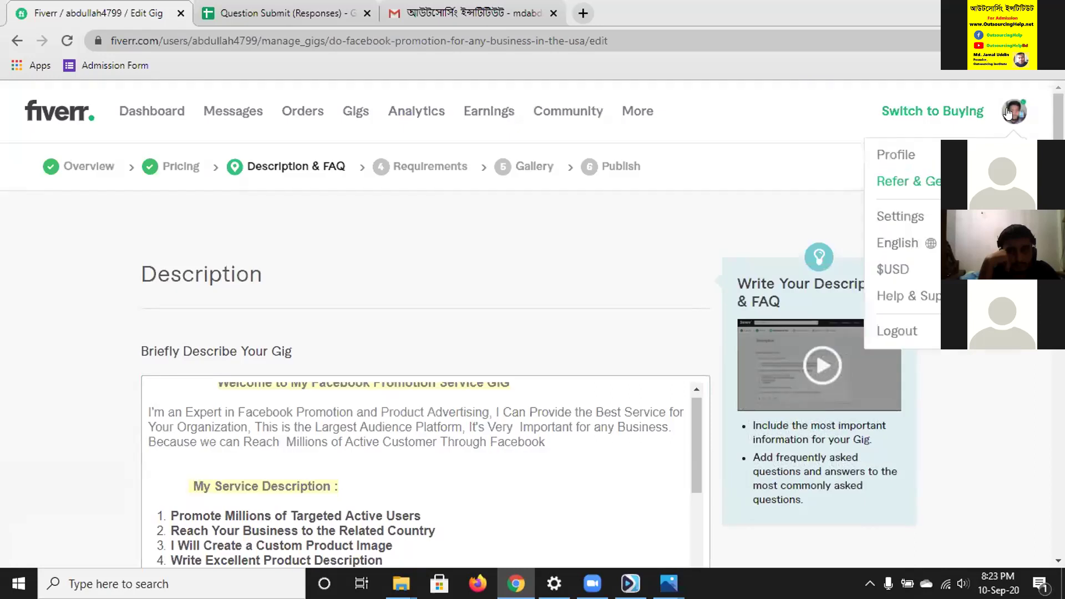
pyautogui.click(895, 156)
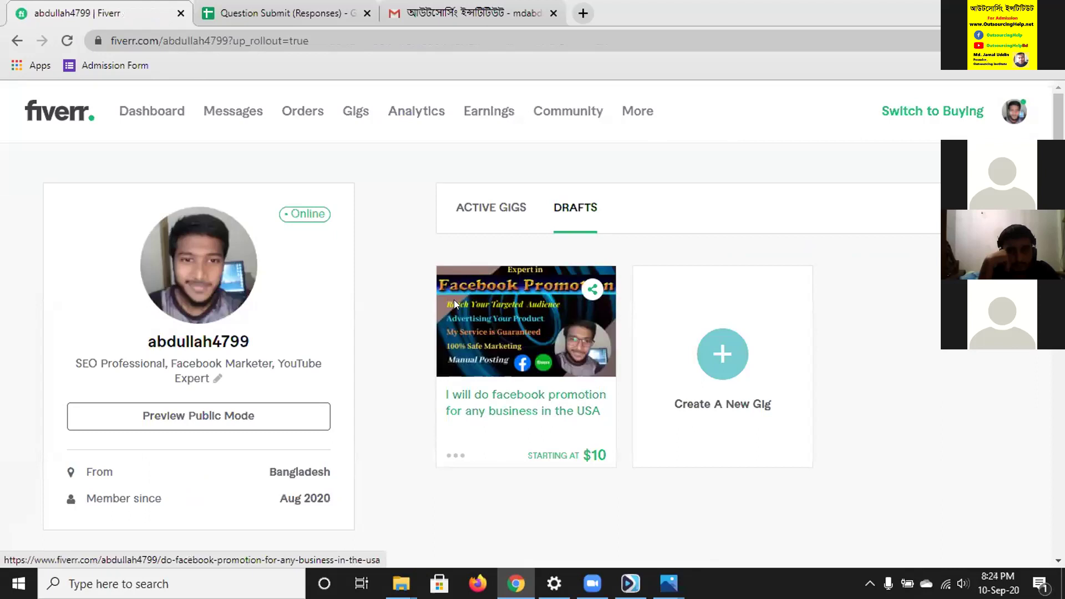
pyautogui.click(472, 395)
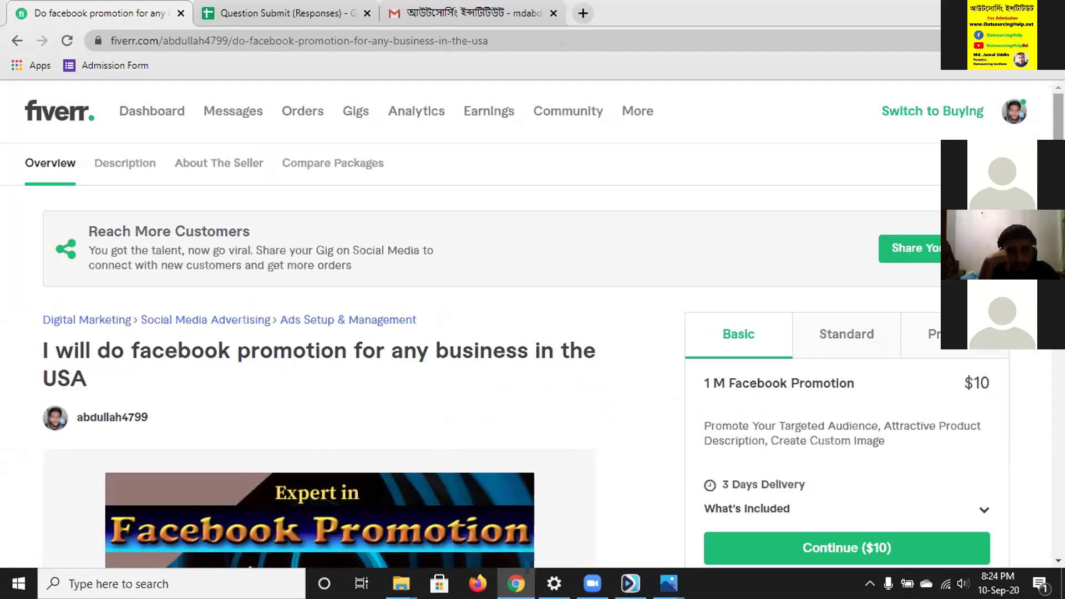
pyautogui.scroll(-3, 532, 322)
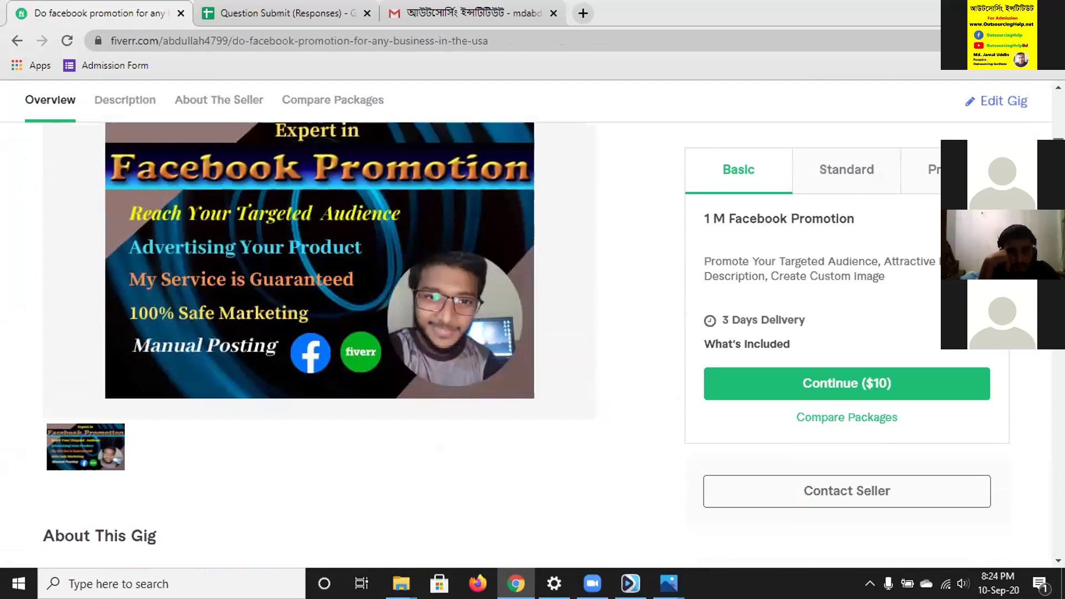
pyautogui.scroll(-12, 318, 344)
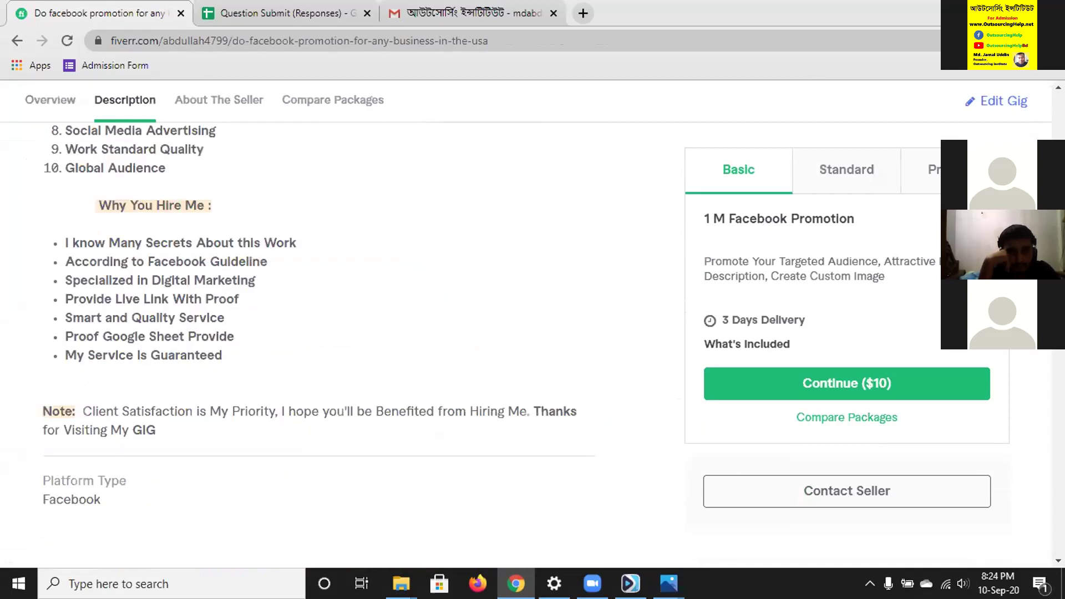
pyautogui.scroll(-4, 318, 344)
pyautogui.scroll(-4, 318, 344)
pyautogui.scroll(2, 318, 344)
pyautogui.scroll(5, 318, 344)
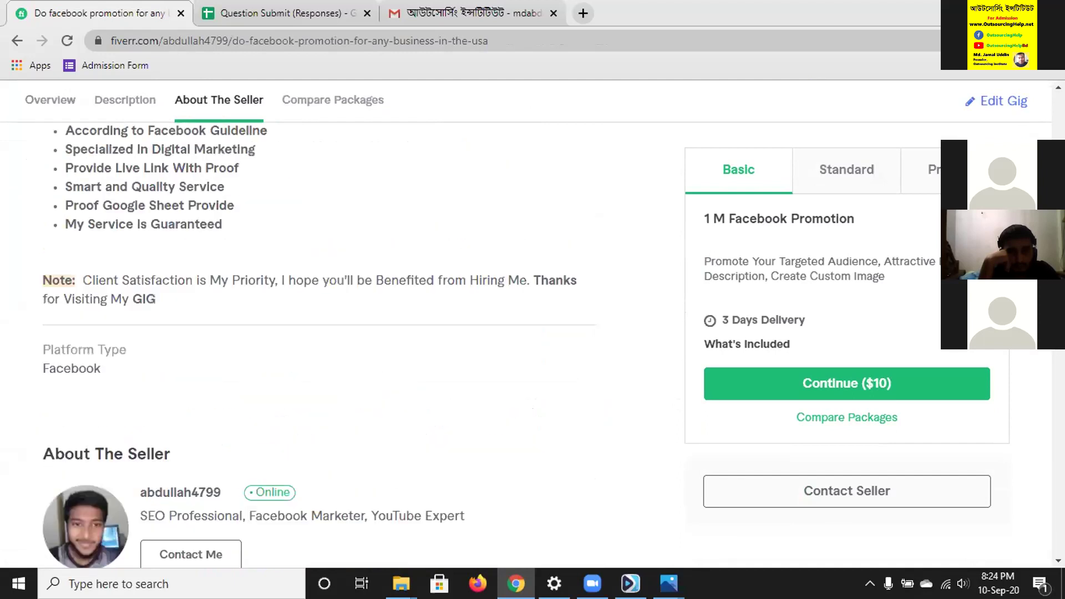
pyautogui.scroll(7, 620, 307)
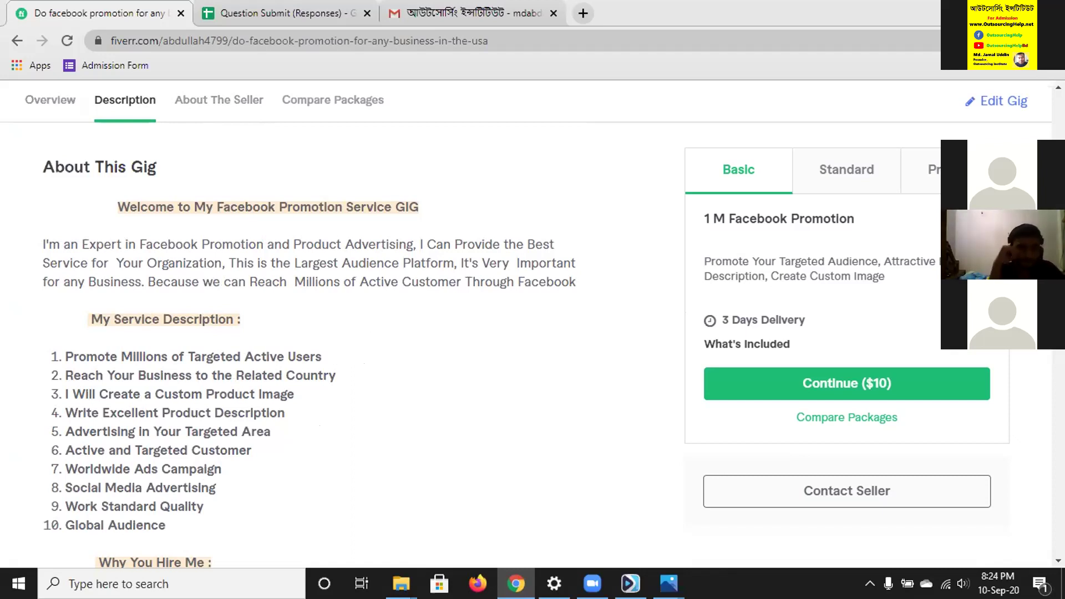
pyautogui.scroll(-3, 309, 355)
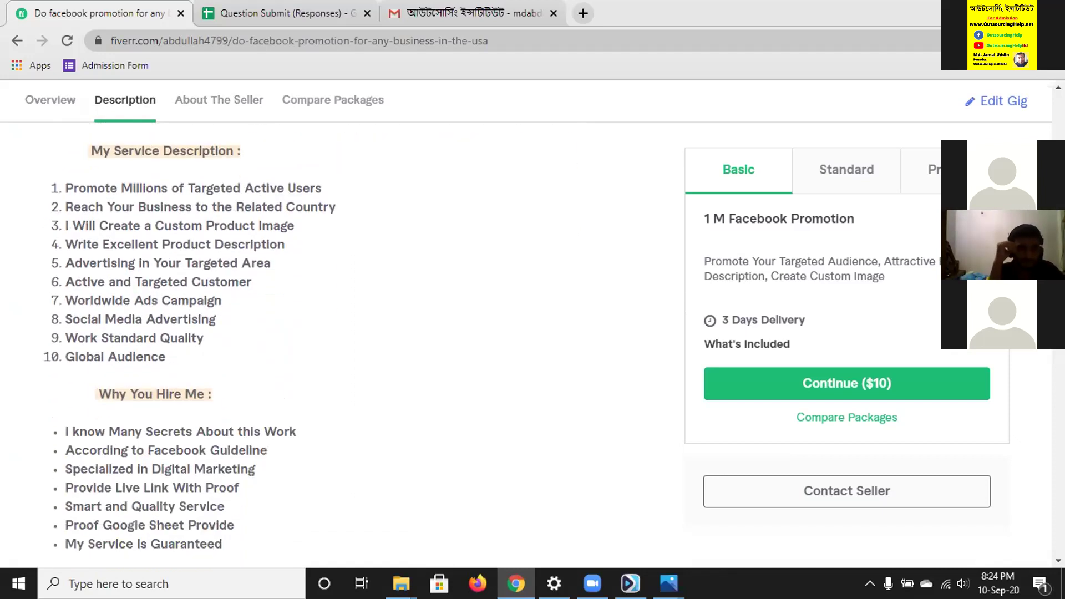
pyautogui.scroll(-4, 309, 344)
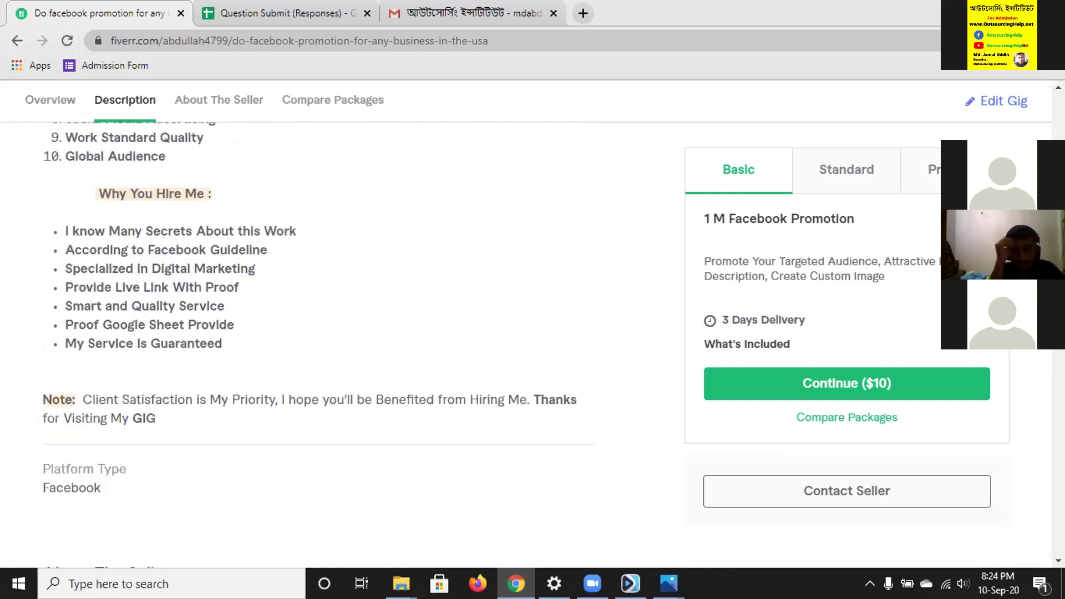
pyautogui.scroll(-1, 308, 258)
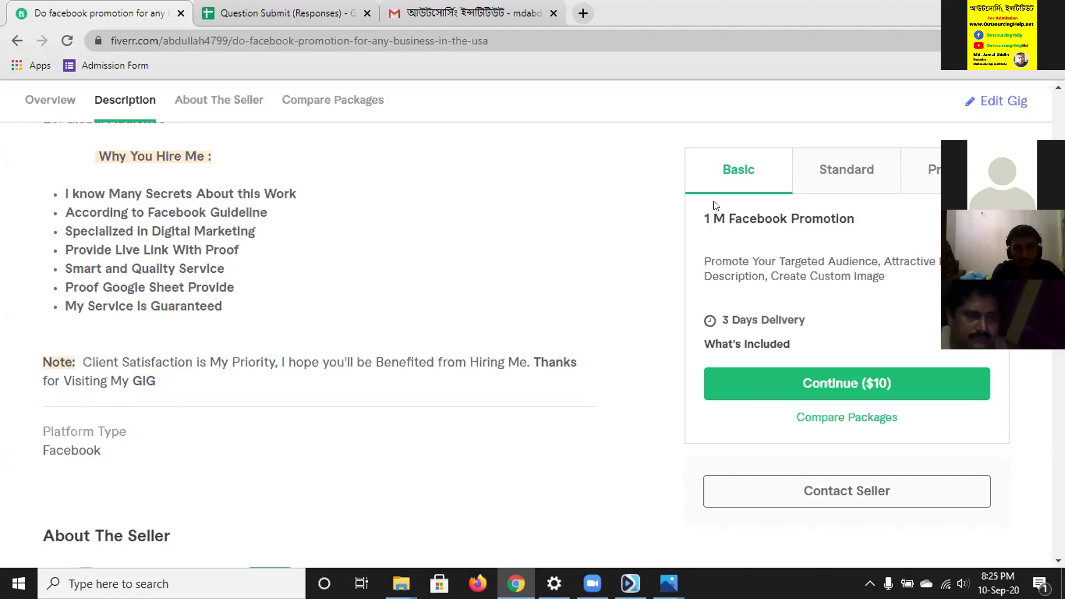
pyautogui.click(825, 502)
pyautogui.click(19, 584)
# Set Windows mouse wheel scrolling to 33 lines per notch under Devices > Mouse, then return to Chrome.
pyautogui.click(18, 583)
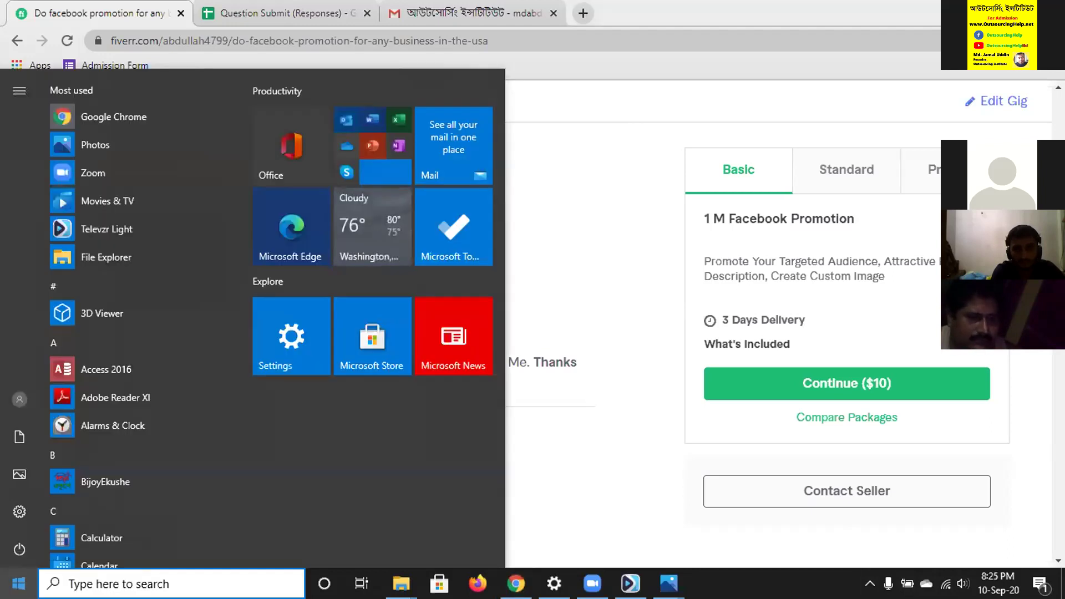
pyautogui.moveTo(27, 541)
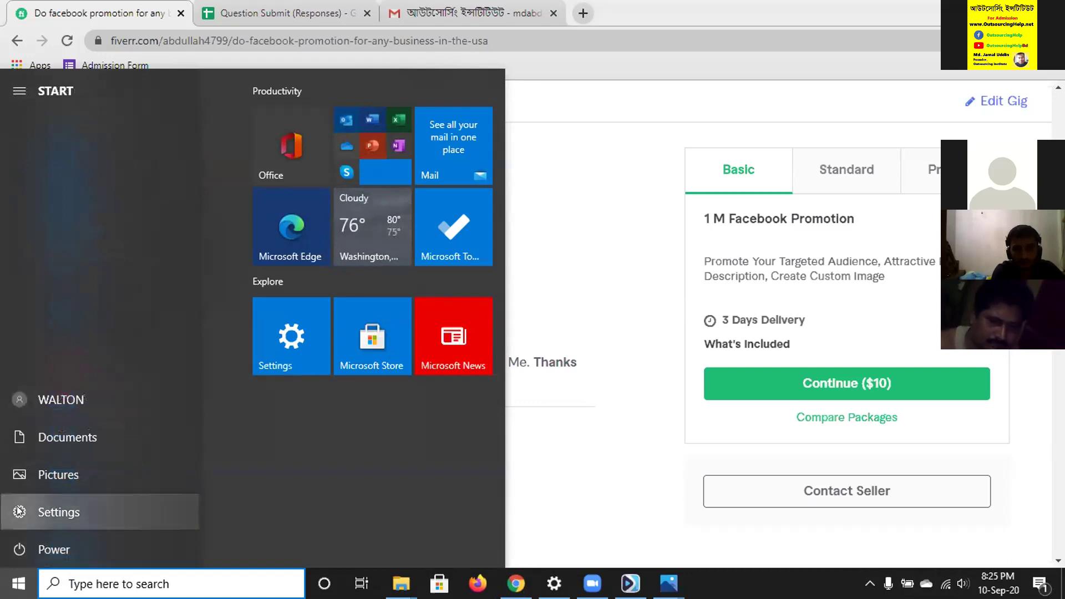
pyautogui.click(20, 511)
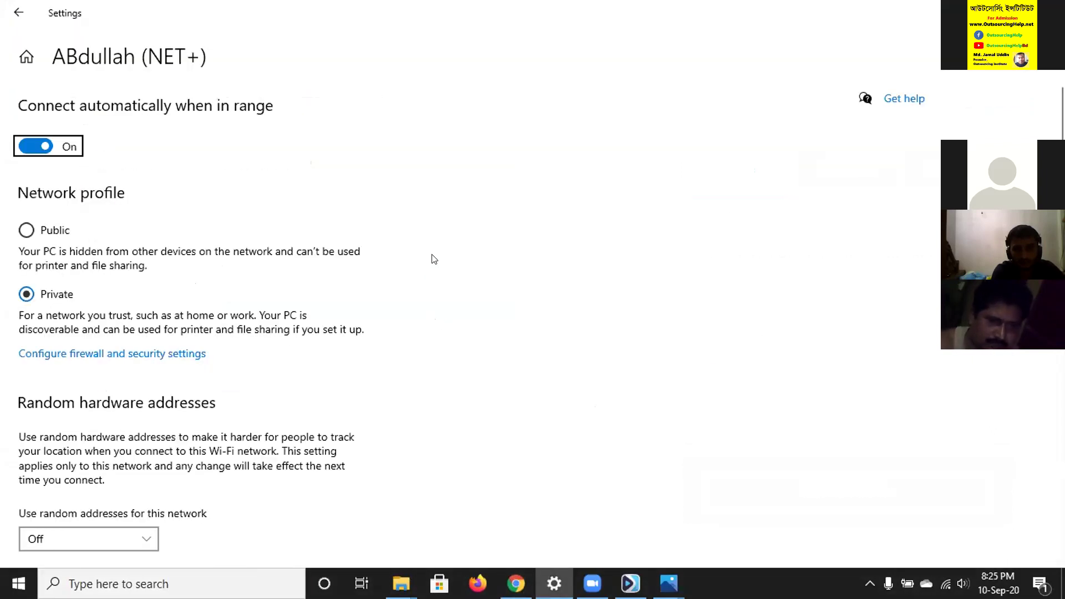
pyautogui.click(31, 44)
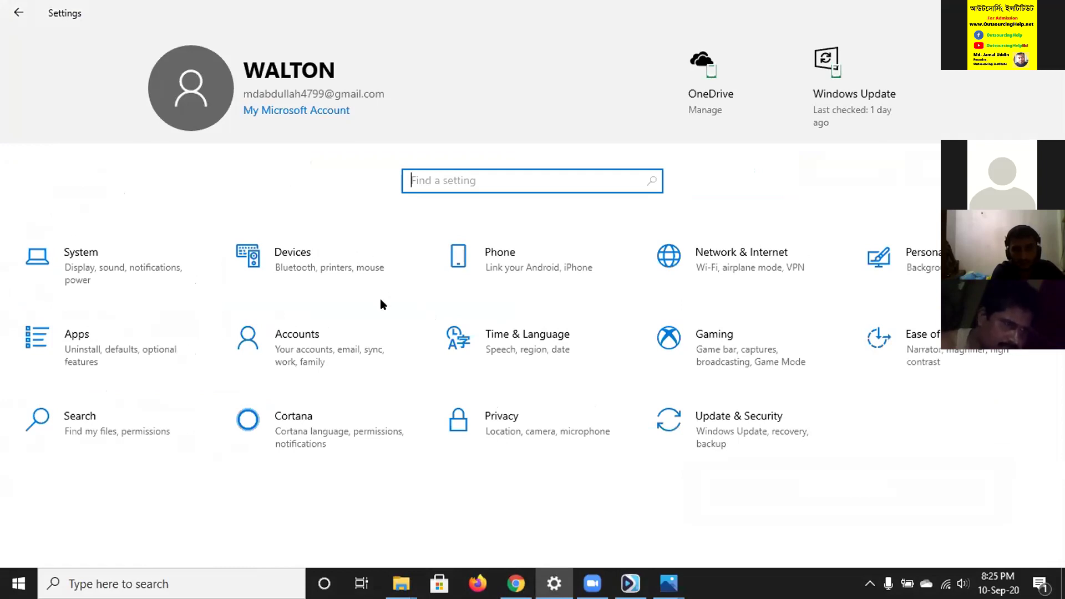
pyautogui.click(314, 269)
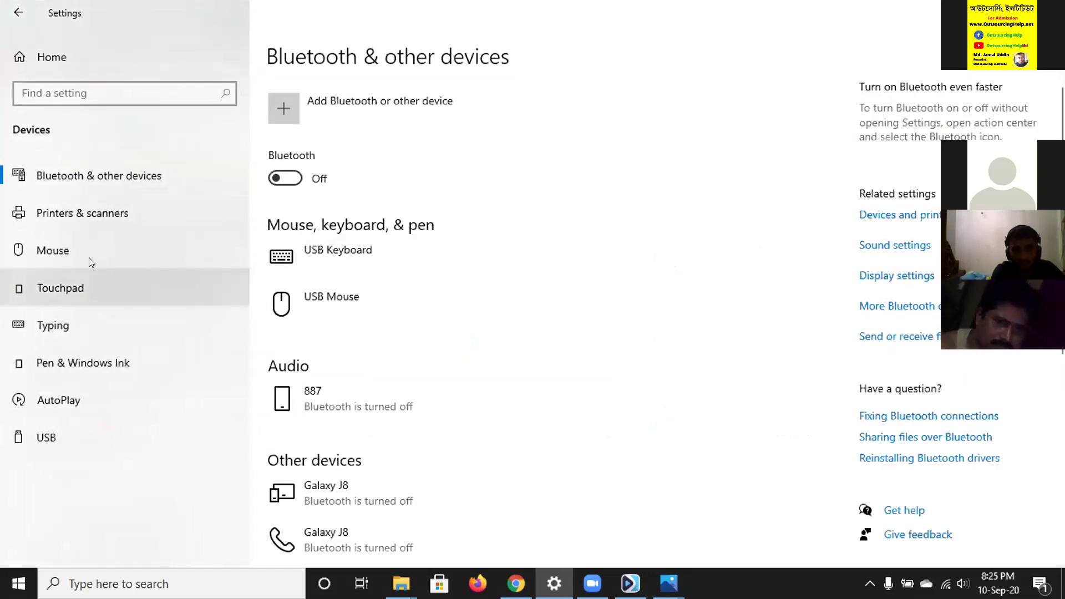
pyautogui.click(54, 248)
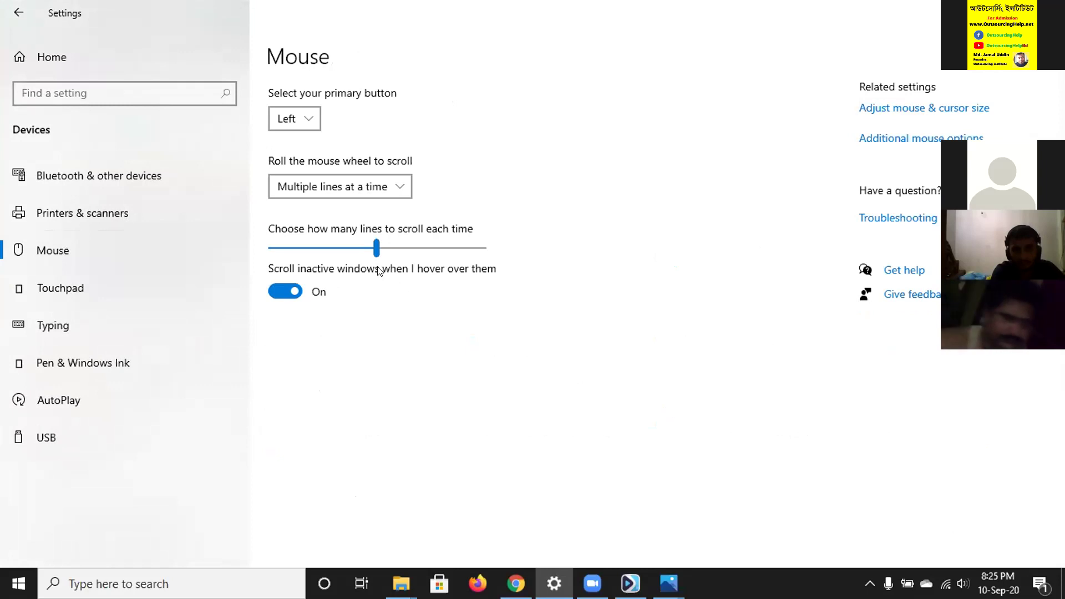
pyautogui.moveTo(371, 246); pyautogui.dragTo(299, 248)
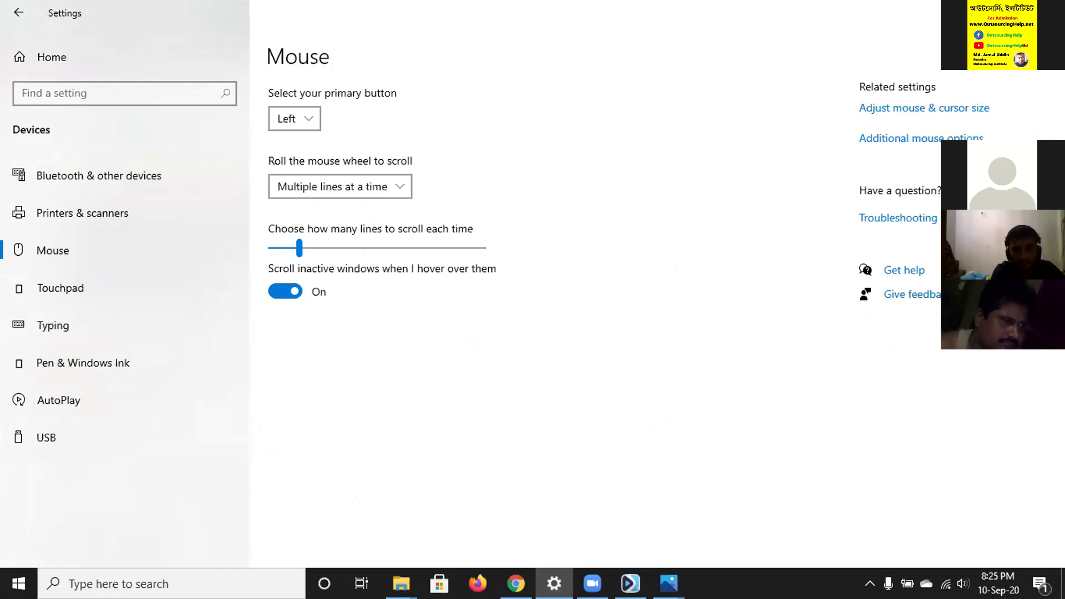
pyautogui.hotkey('alt', 'Tab')
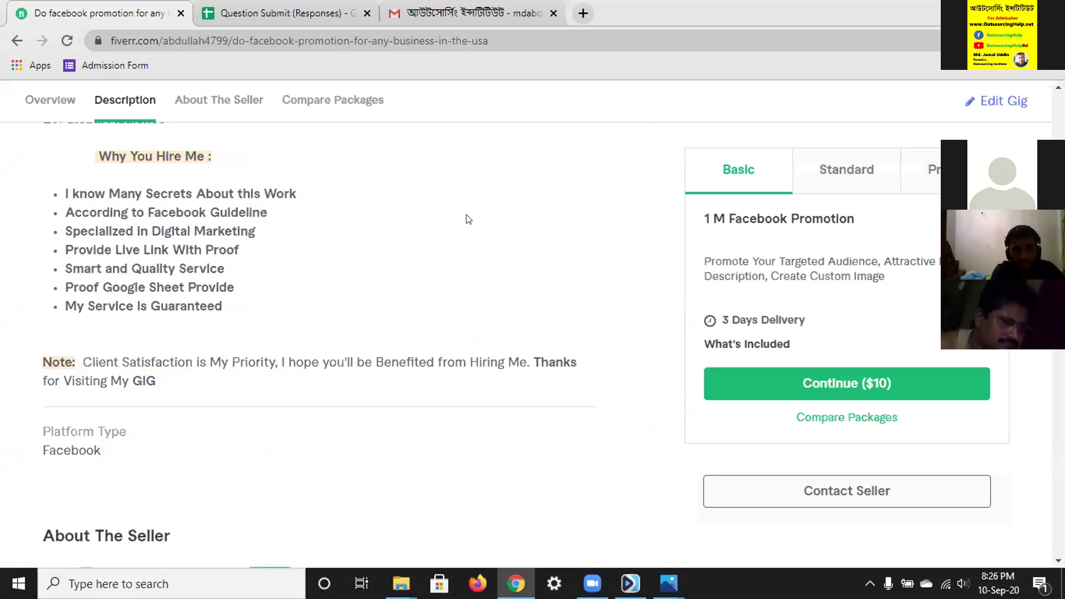
# Scan the gig page from its title down to Compare Packages, then switch to Screenshot_30.png.
pyautogui.scroll(-10, 466, 218)
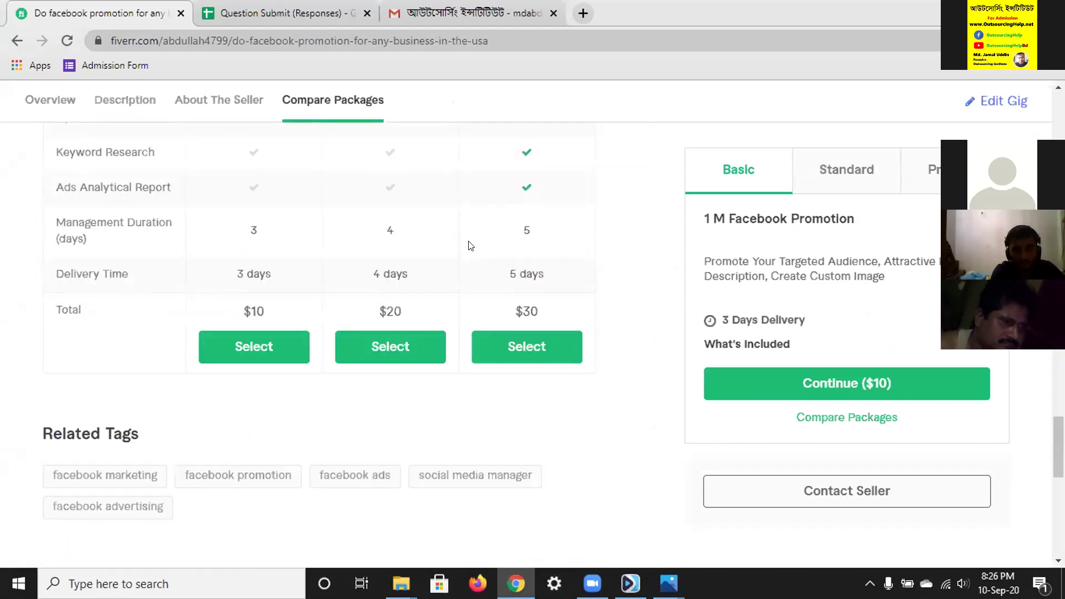
pyautogui.scroll(6, 469, 246)
pyautogui.scroll(5, 470, 243)
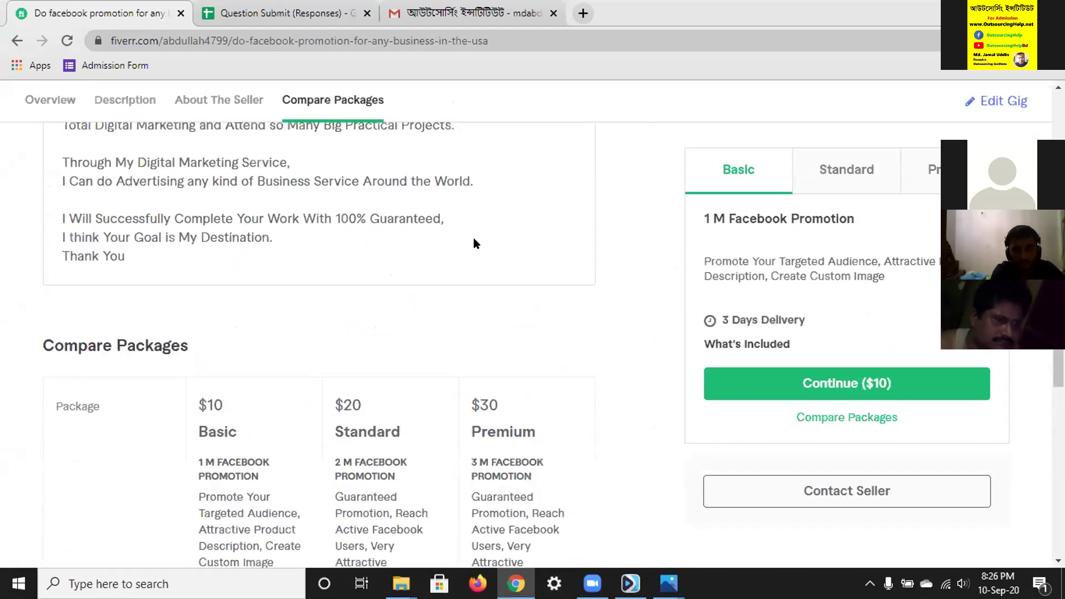
pyautogui.scroll(10, 472, 245)
pyautogui.scroll(10, 475, 243)
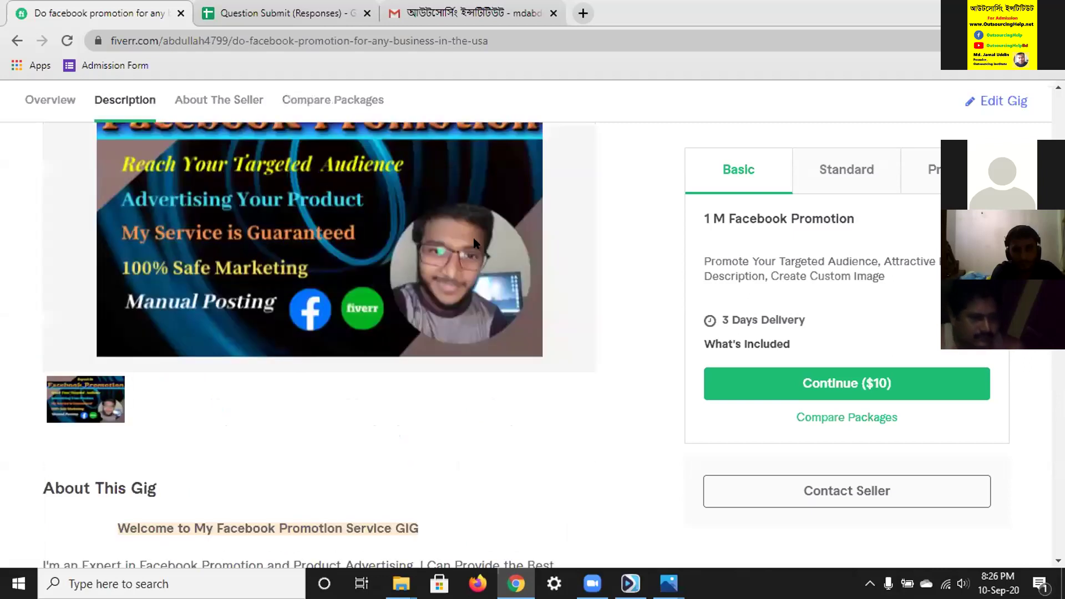
pyautogui.scroll(5, 475, 243)
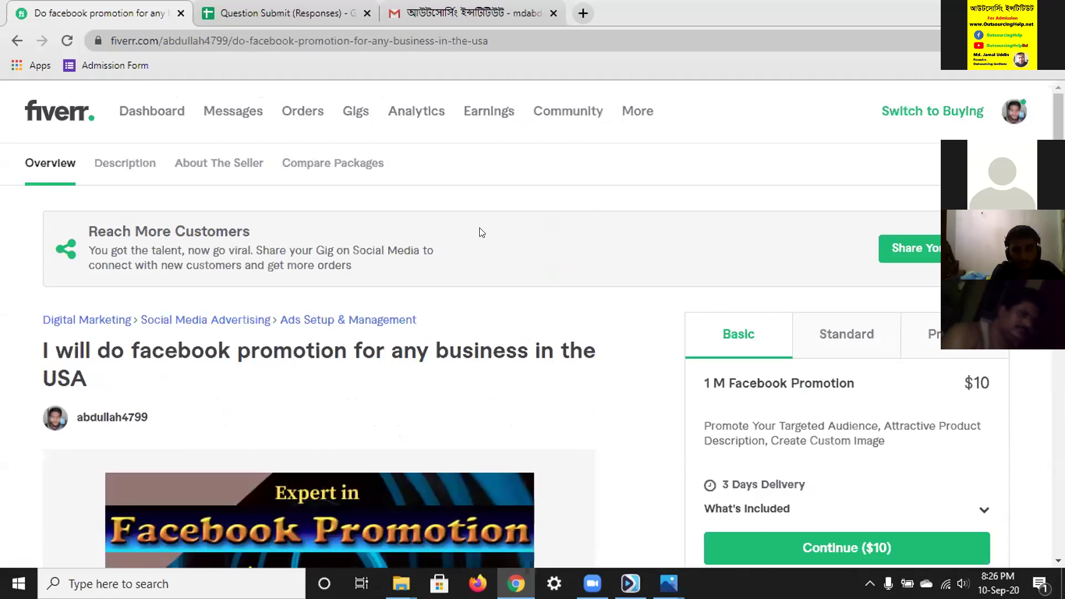
pyautogui.scroll(-3, 482, 232)
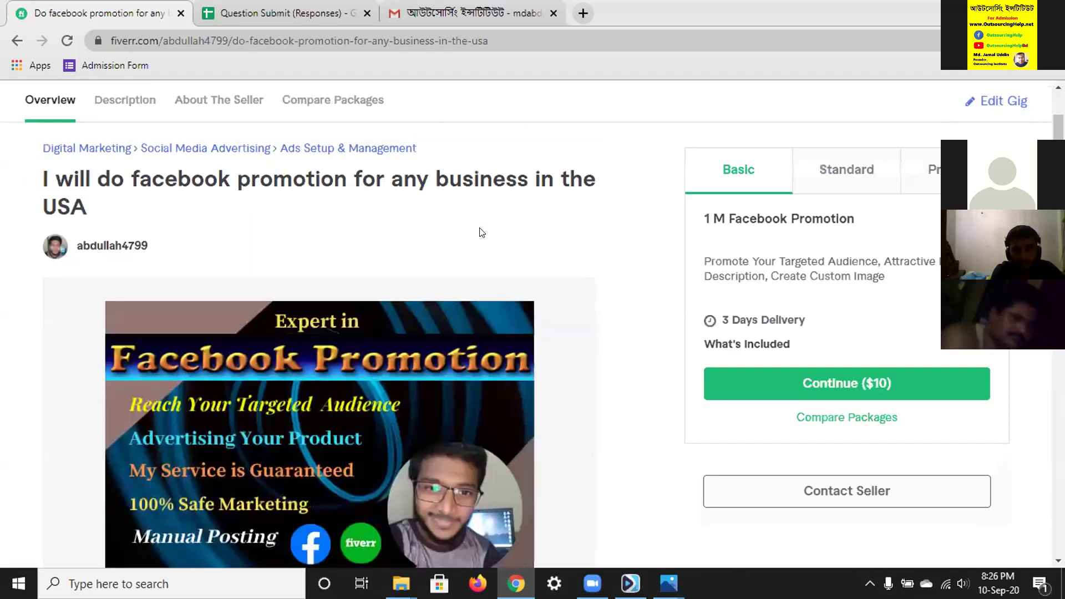
pyautogui.scroll(-8, 482, 232)
pyautogui.scroll(-7, 483, 225)
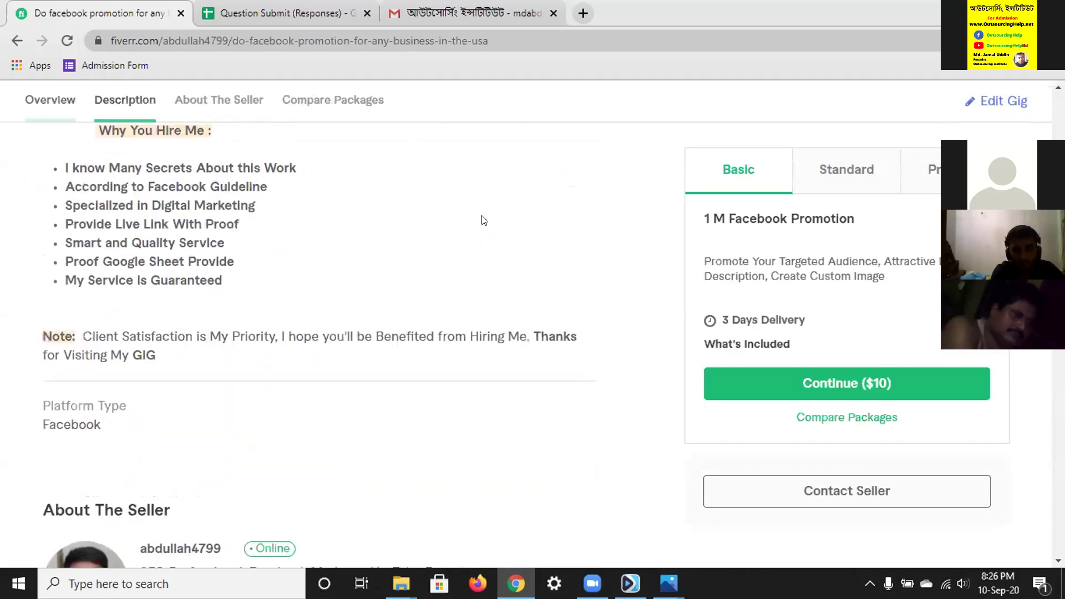
pyautogui.scroll(-5, 483, 220)
pyautogui.scroll(-5, 482, 221)
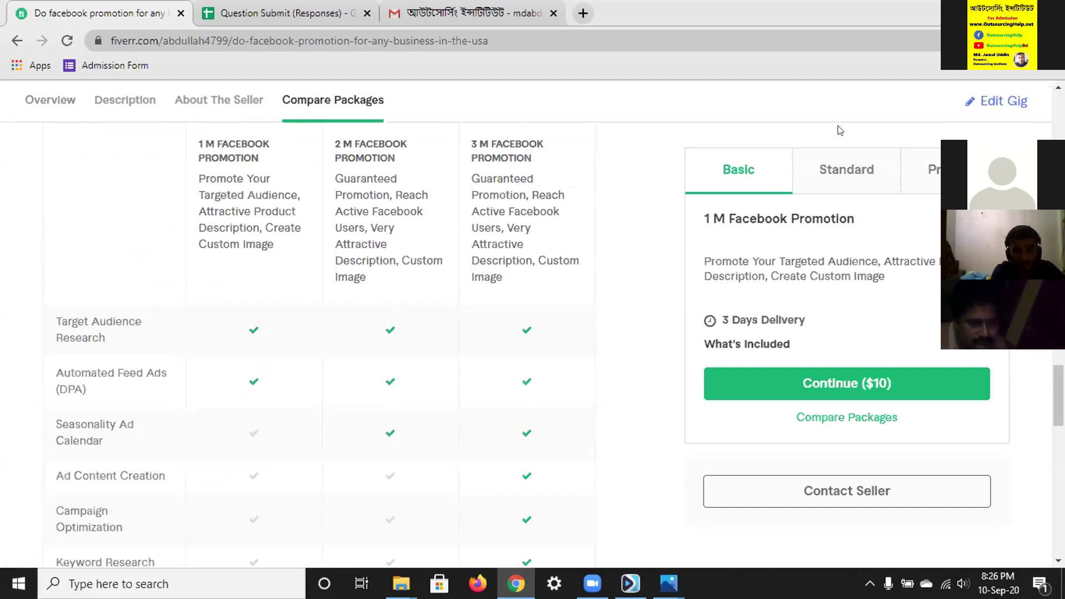
pyautogui.hotkey('alt', 'Tab')
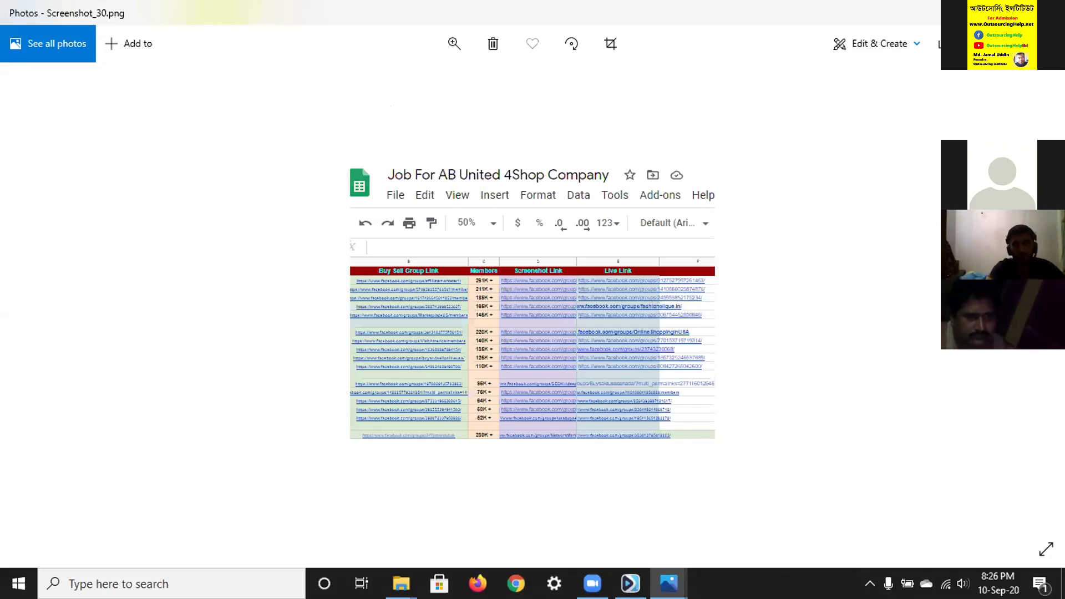
# Close Photos to reveal the Downloads folder and bring Chrome's New Tab page forward.
pyautogui.hotkey('alt', 'F4')
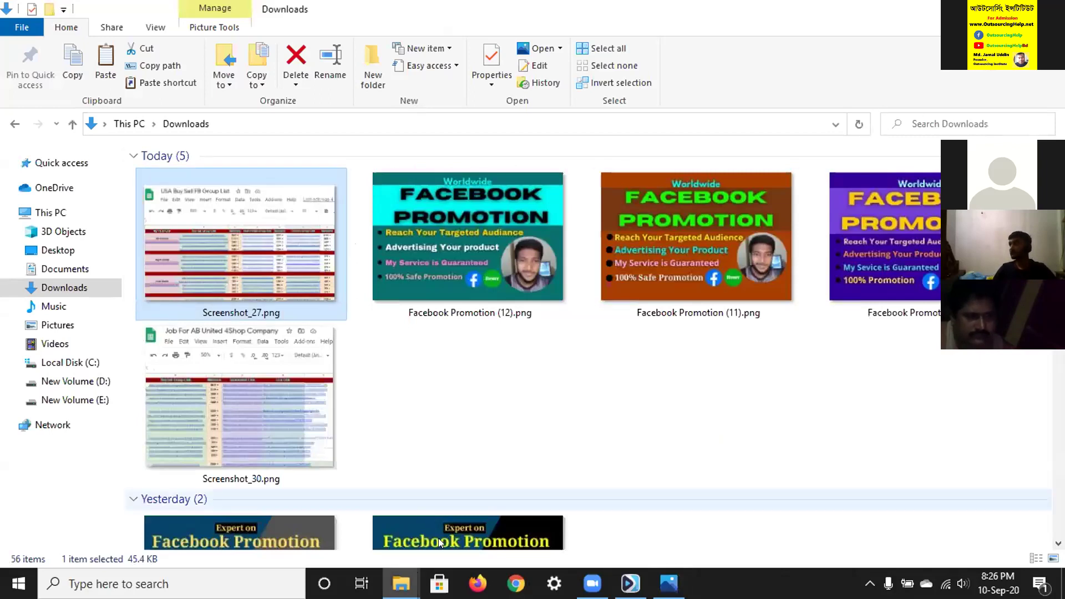
pyautogui.click(516, 584)
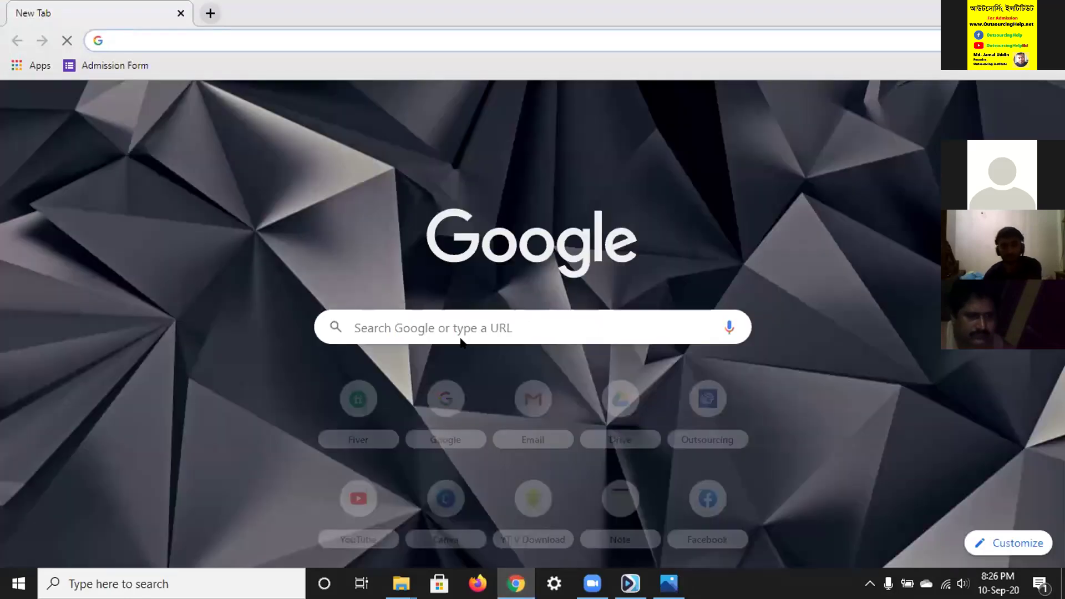
# Review the Fiverr Seller Dashboard's orders, ratings and earnings, then view Facebook Promotion (12).png.
pyautogui.click(349, 407)
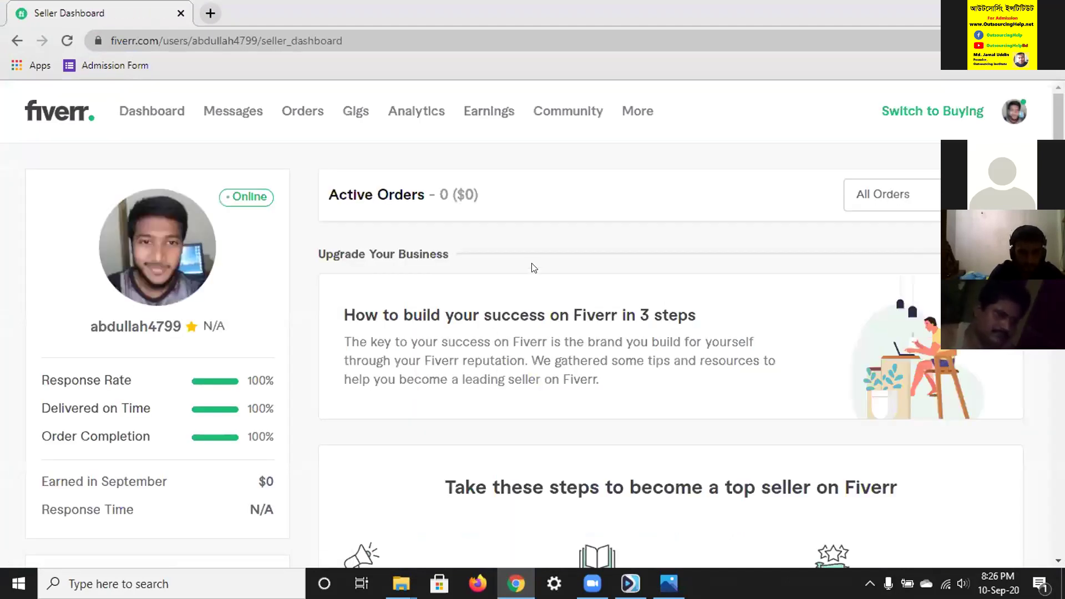
pyautogui.scroll(-12, 534, 268)
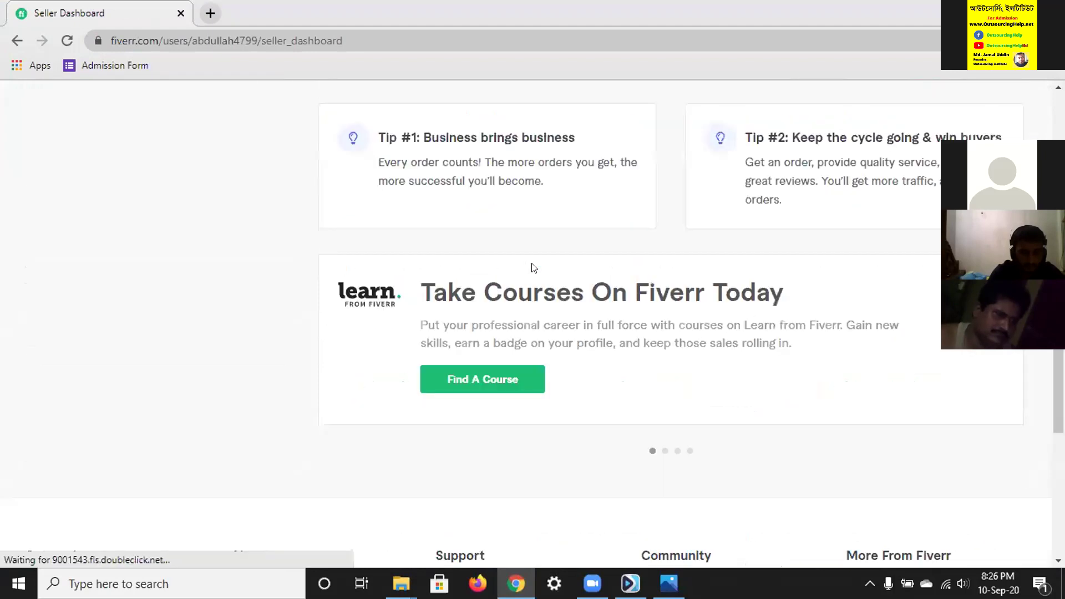
pyautogui.scroll(-5, 534, 268)
pyautogui.scroll(-1, 534, 268)
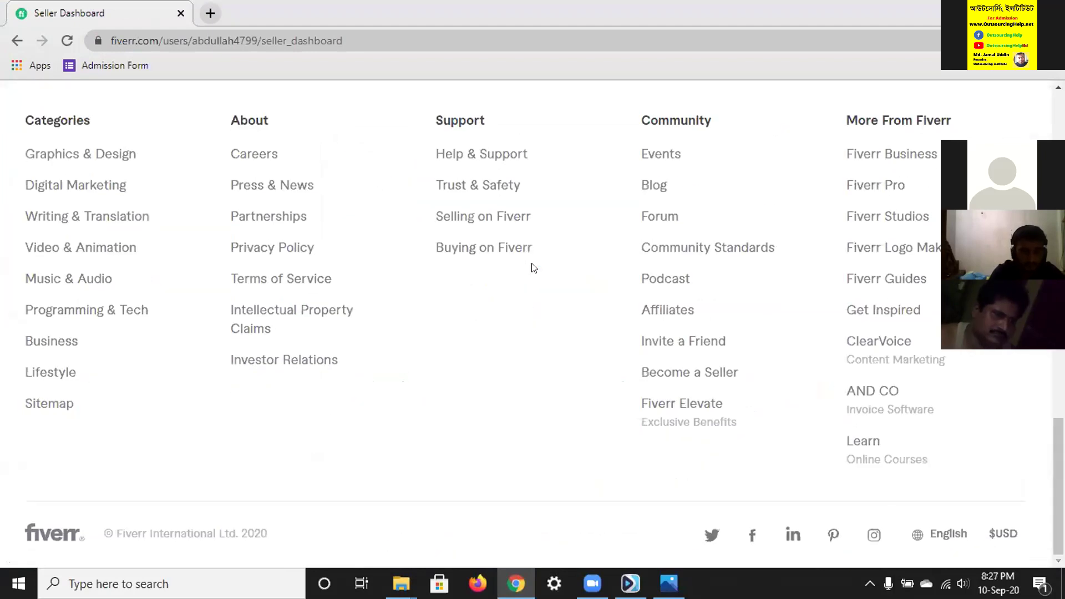
pyautogui.scroll(8, 534, 268)
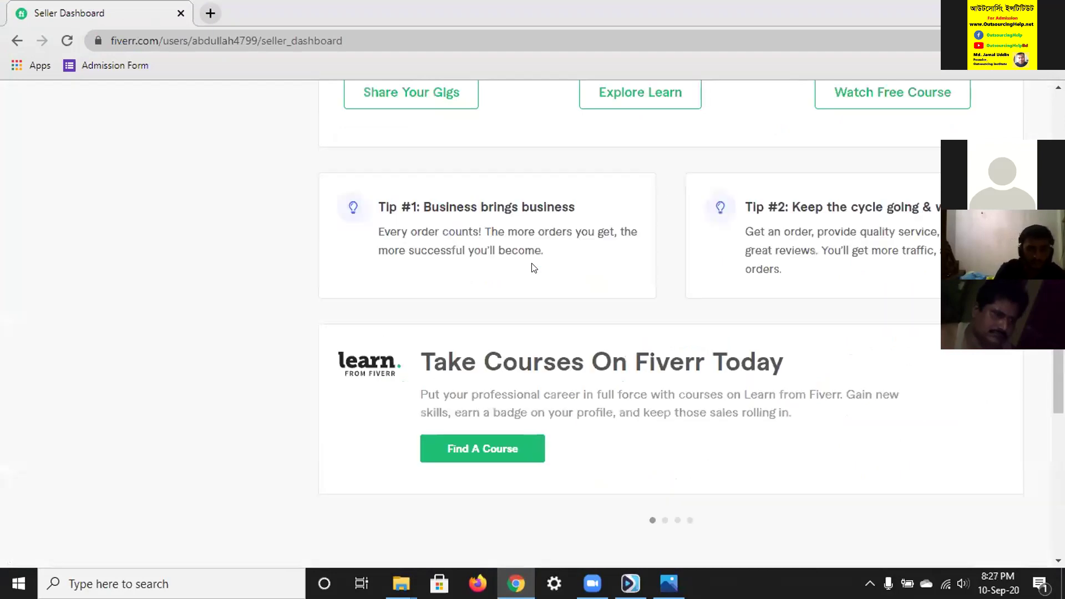
pyautogui.scroll(10, 533, 267)
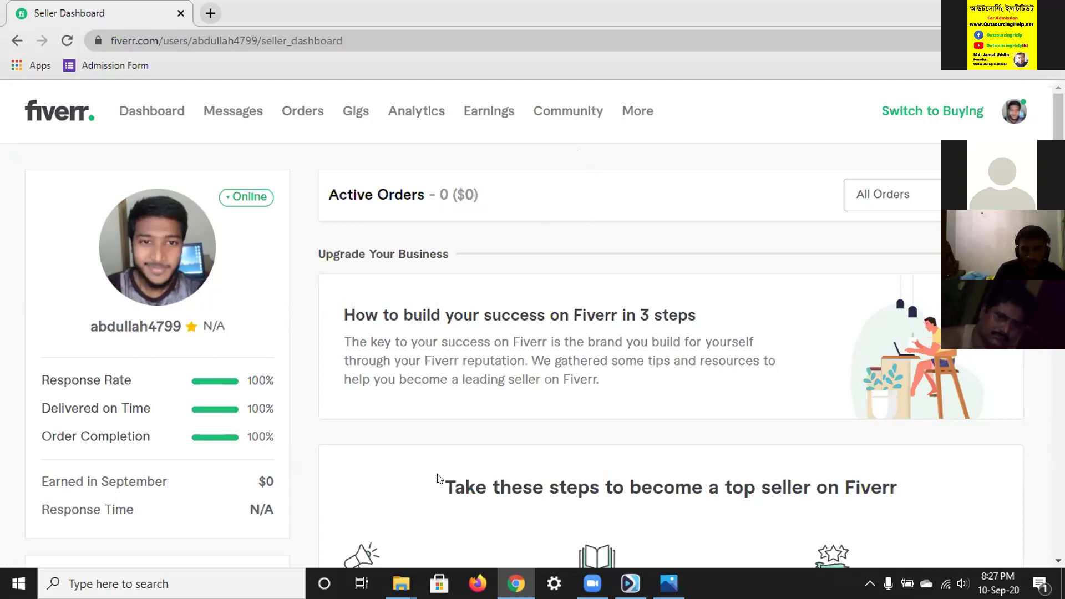
pyautogui.moveTo(401, 583)
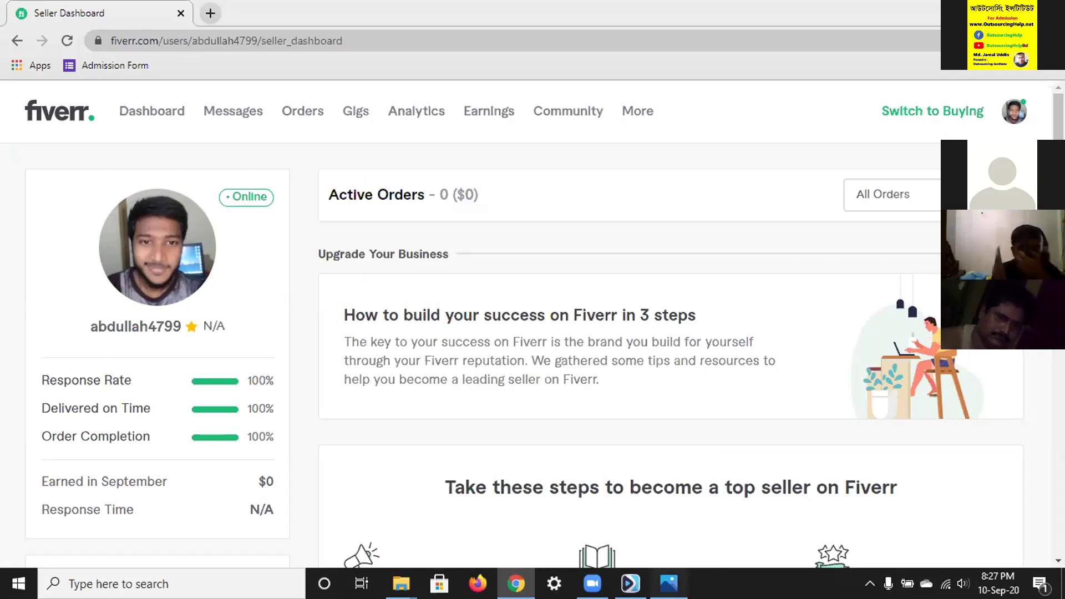
pyautogui.click(669, 582)
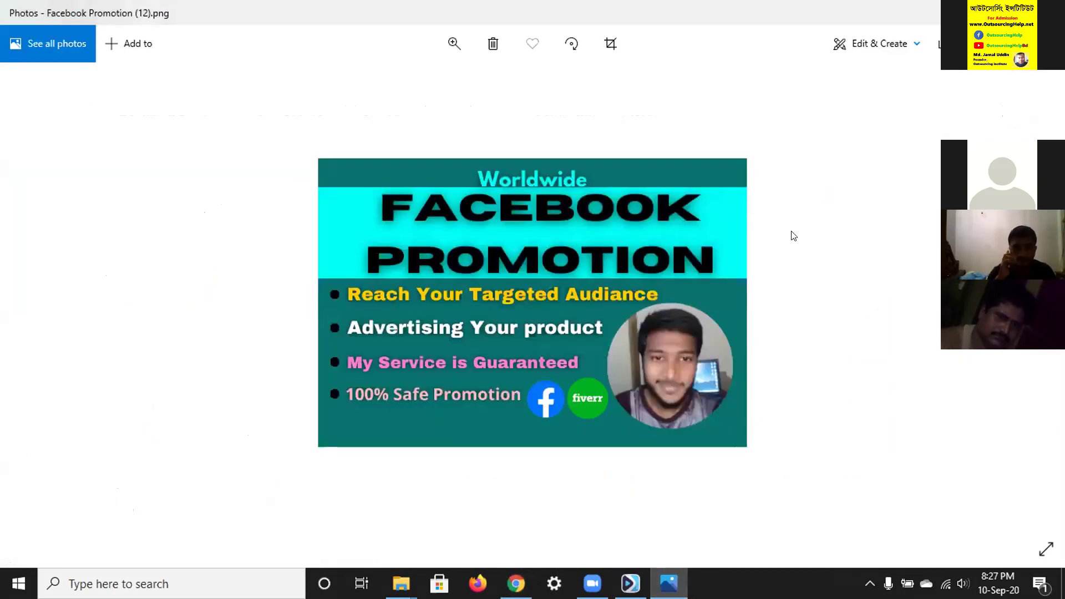
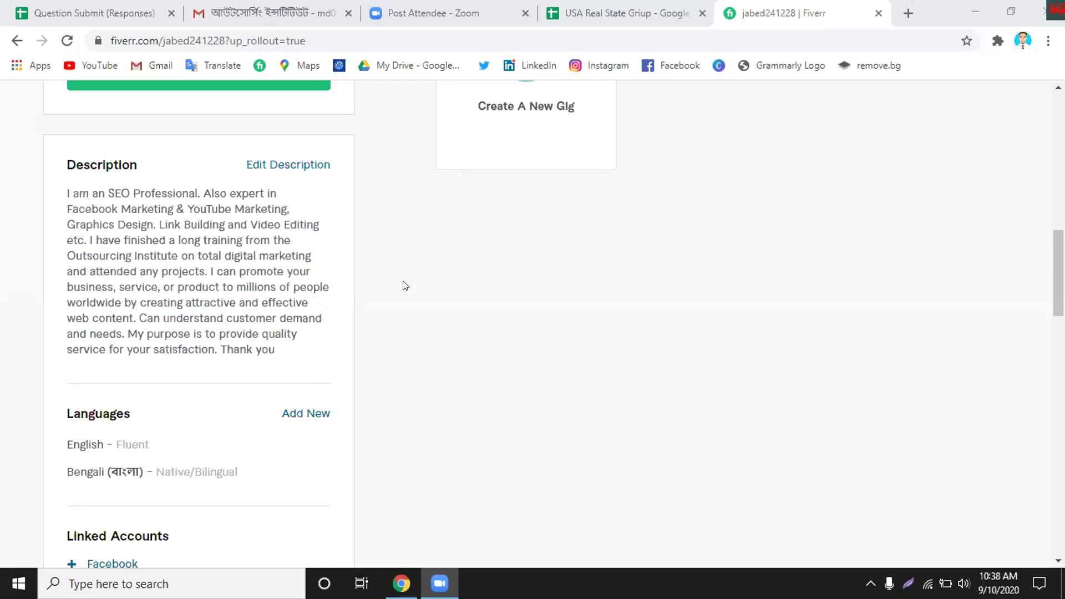
pyautogui.scroll(-10, 405, 294)
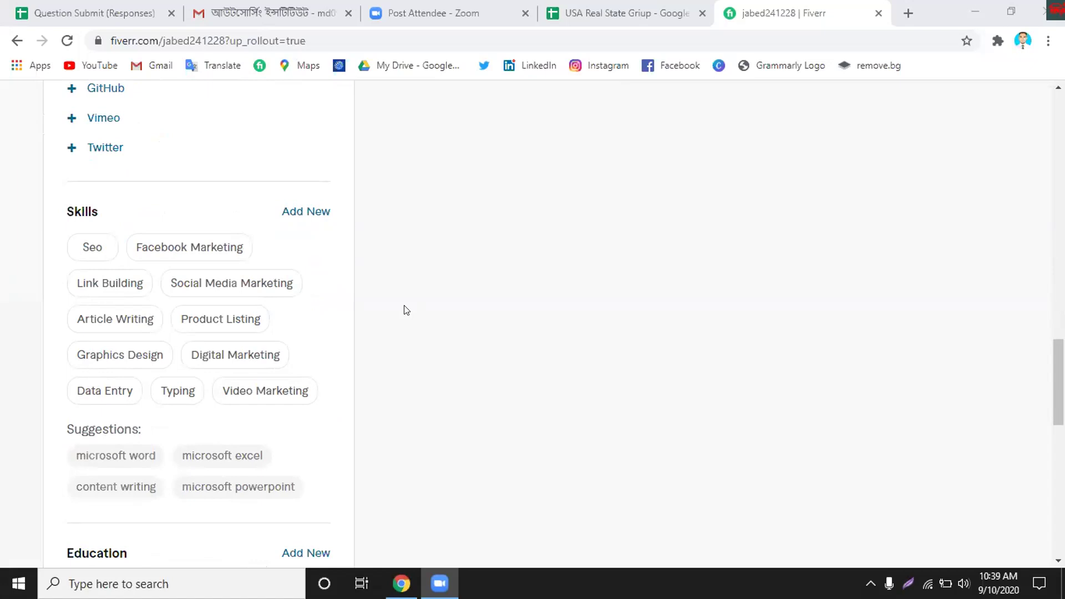
pyautogui.scroll(8, 408, 310)
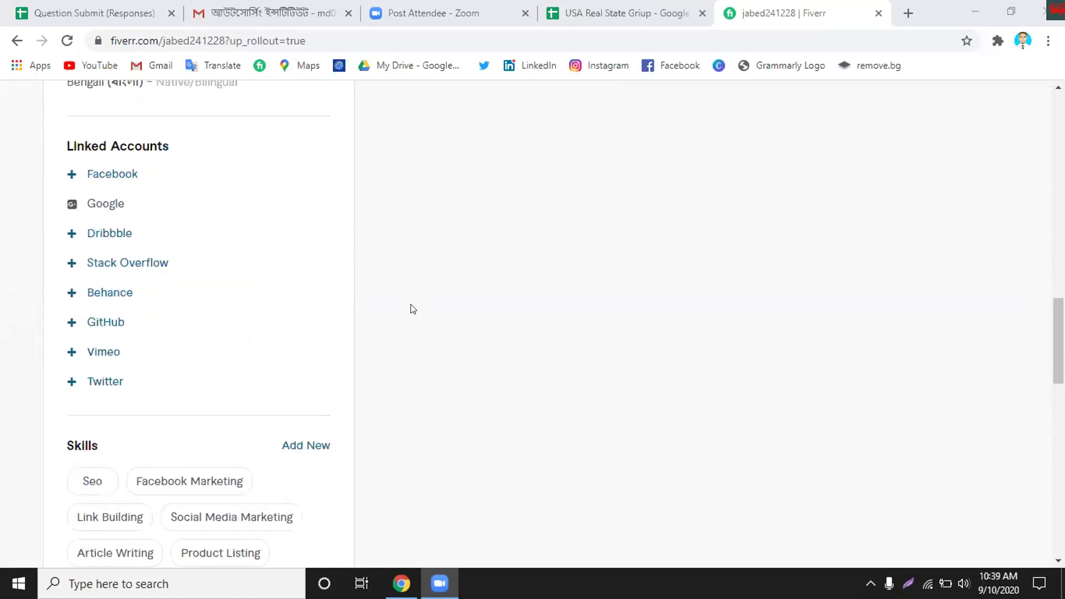
pyautogui.scroll(12, 405, 310)
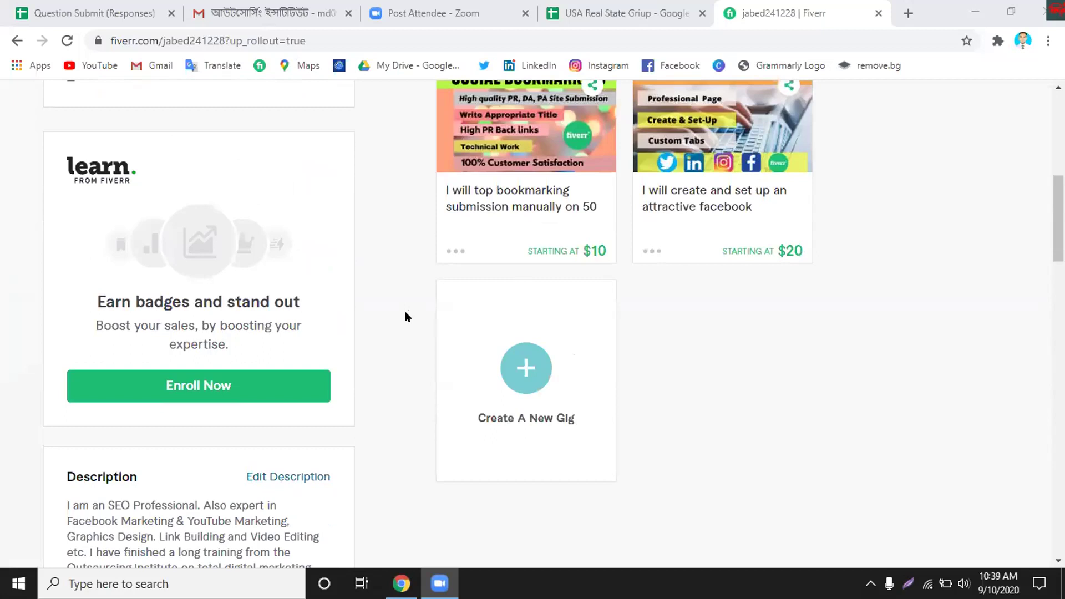
pyautogui.scroll(5, 405, 311)
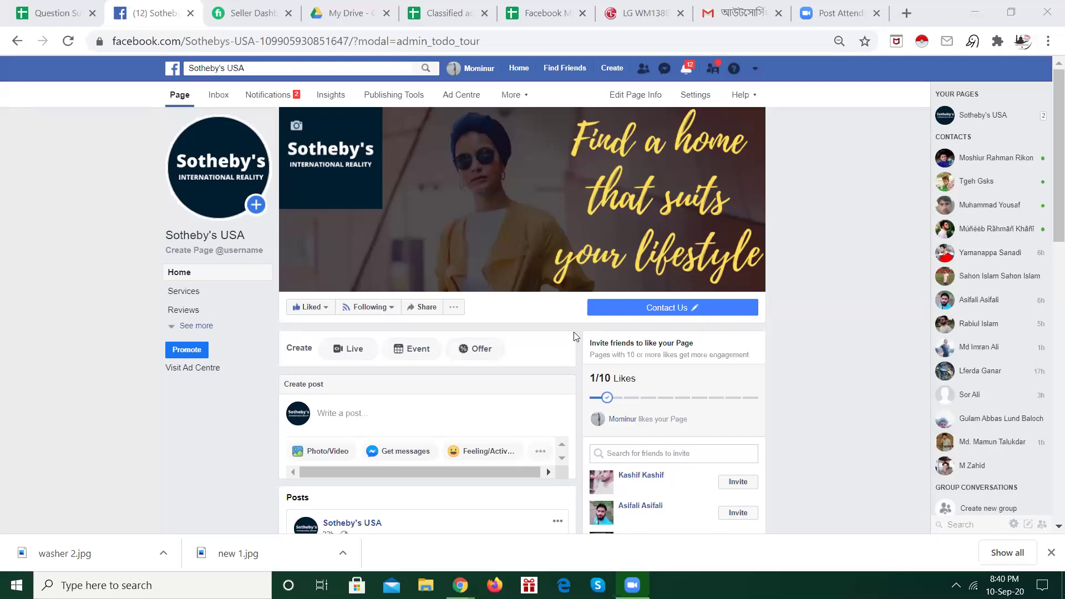
pyautogui.moveTo(481, 263)
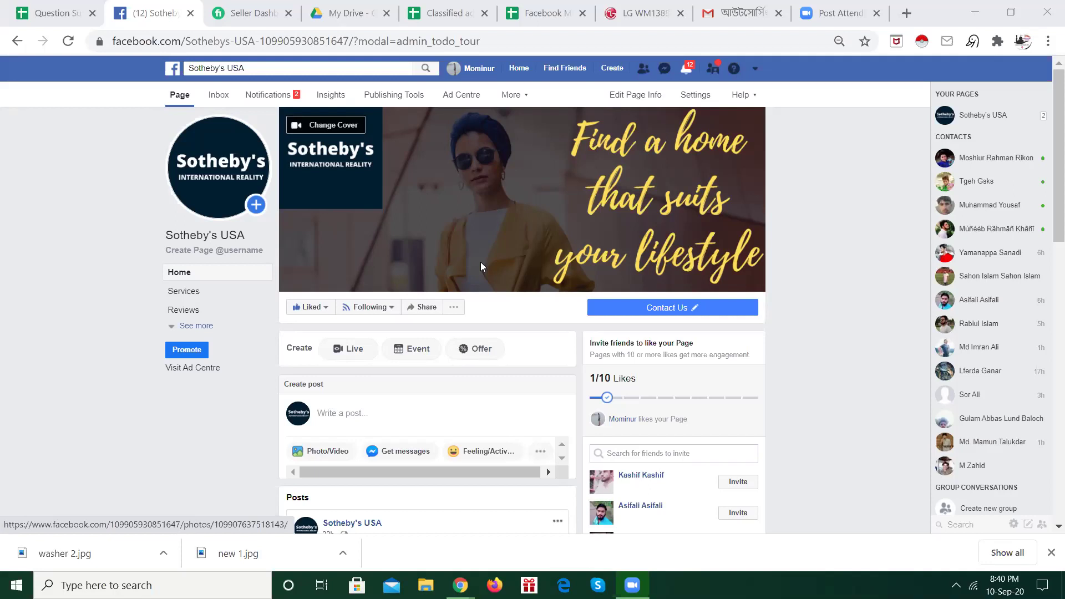
pyautogui.scroll(-1, 776, 387)
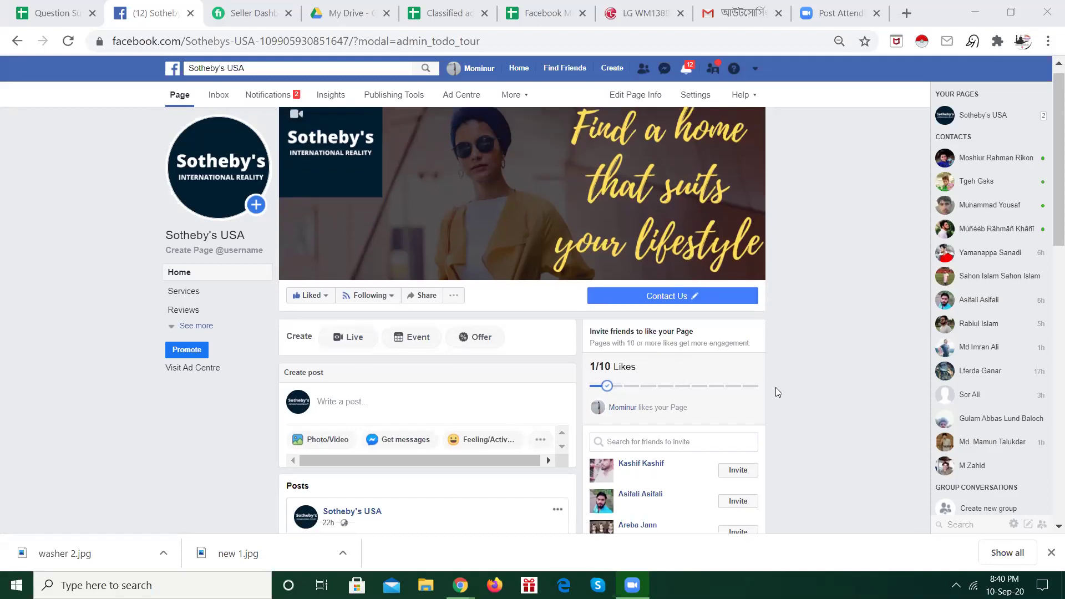
pyautogui.scroll(-3, 777, 387)
pyautogui.scroll(3, 783, 384)
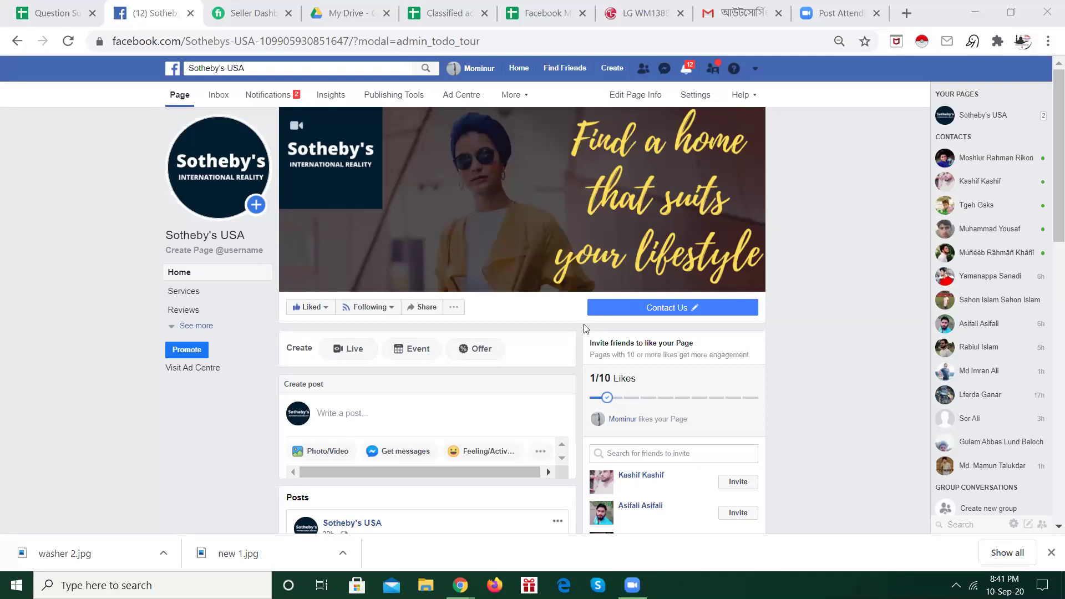
pyautogui.click(668, 309)
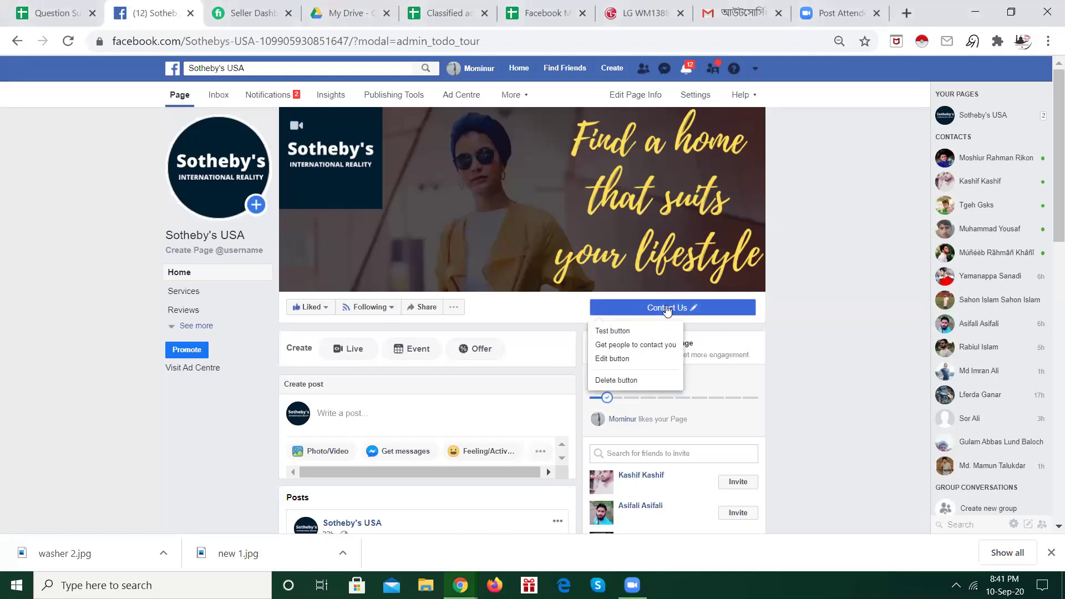
pyautogui.click(647, 314)
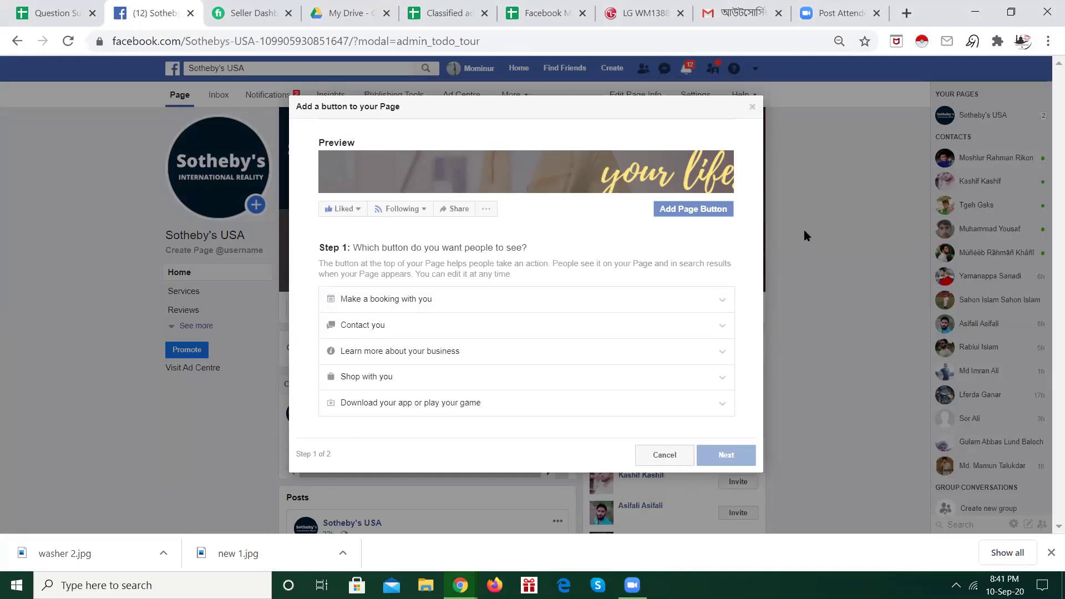
pyautogui.click(752, 108)
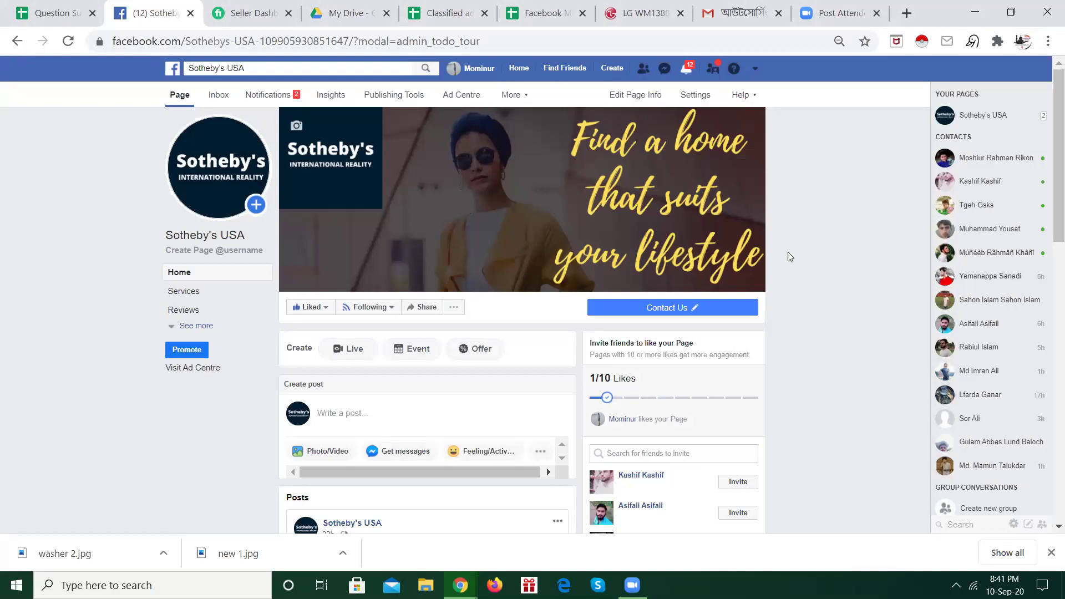
# Choose Call Now as the page's action button and save its phone number.
pyautogui.click(671, 311)
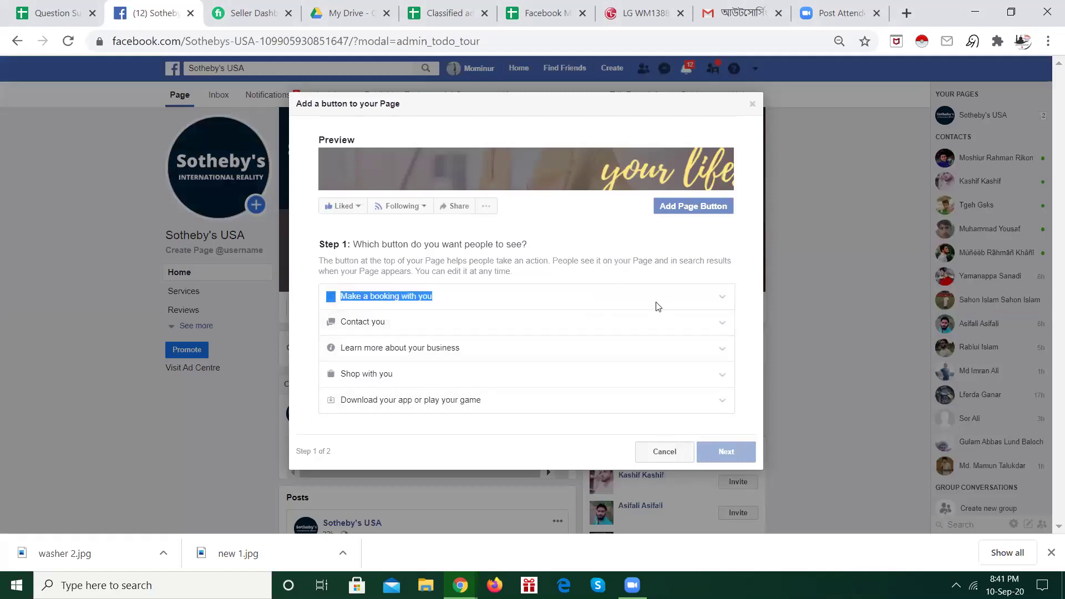
pyautogui.click(627, 290)
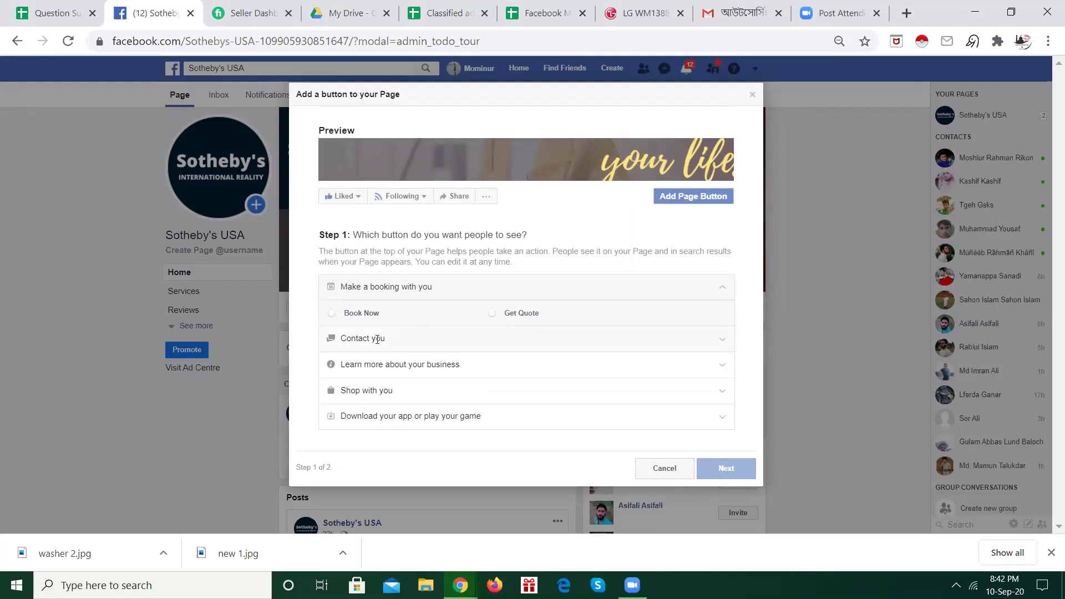
pyautogui.click(408, 336)
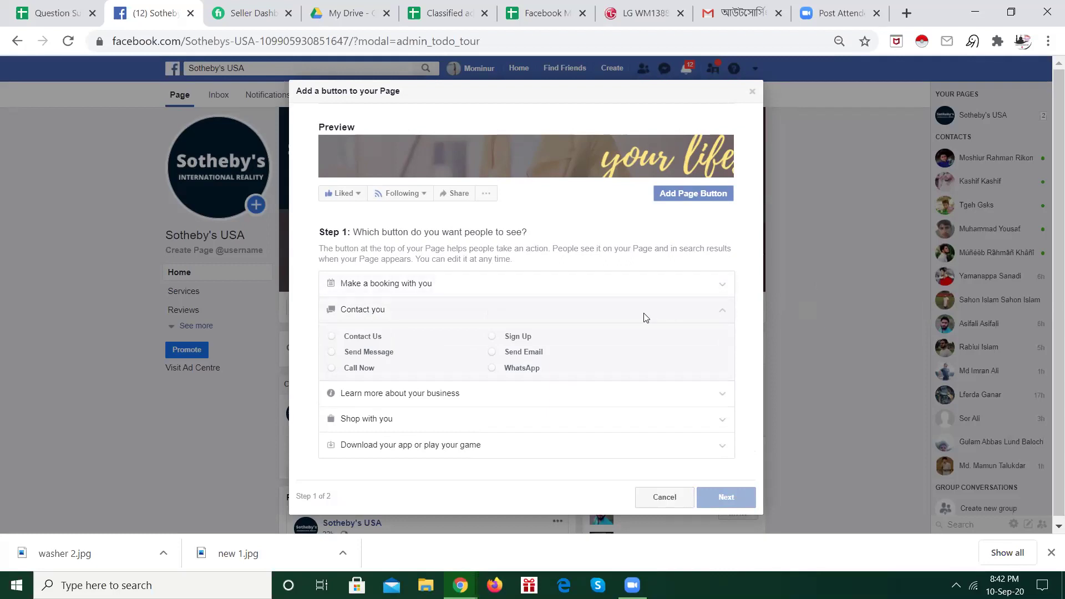
pyautogui.click(366, 369)
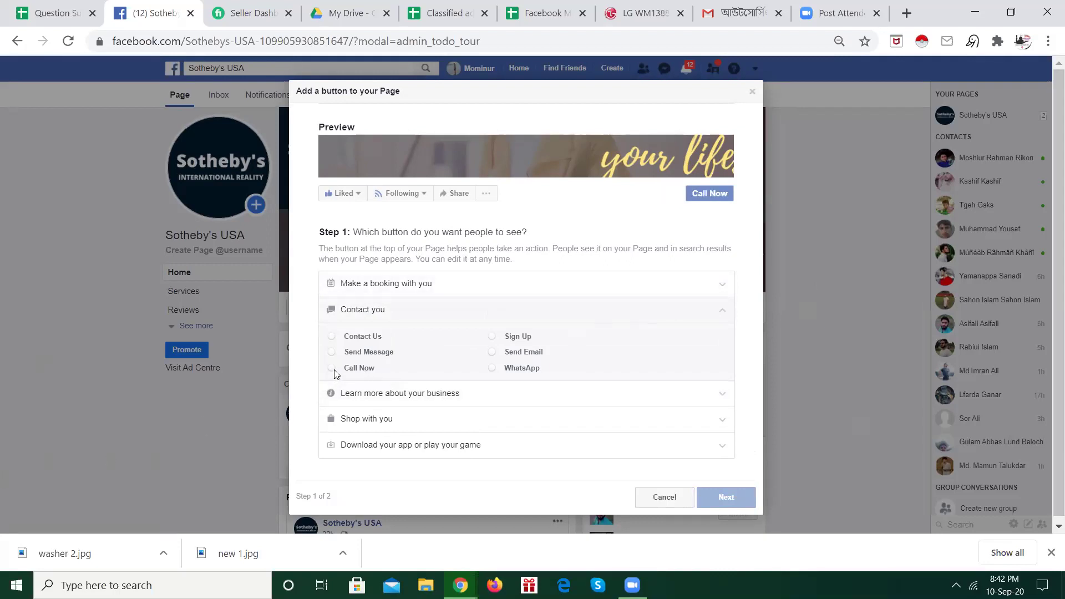
pyautogui.click(332, 368)
pyautogui.click(740, 499)
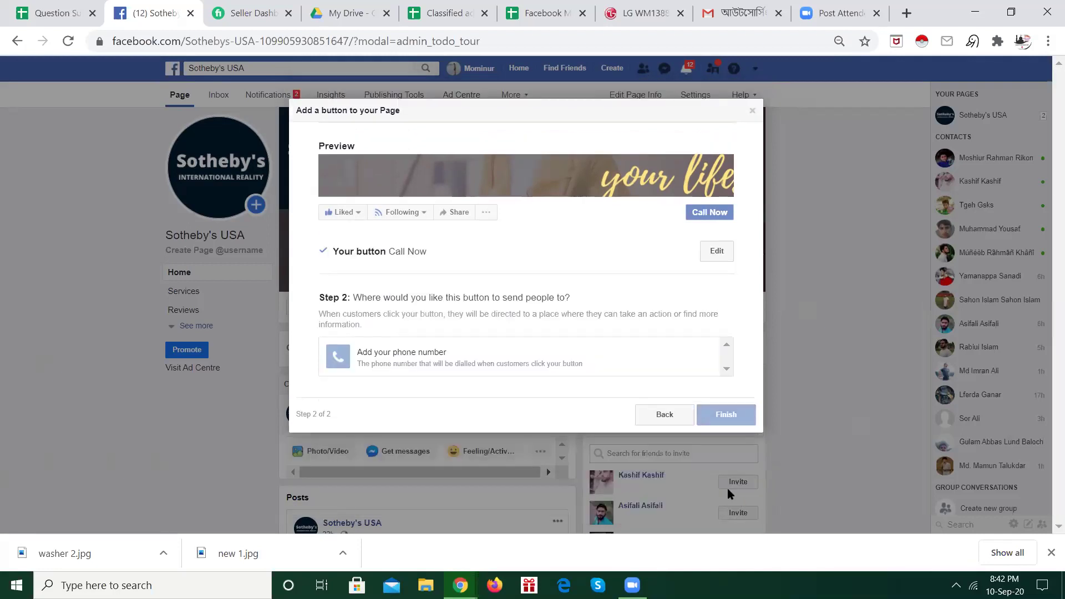
pyautogui.click(461, 361)
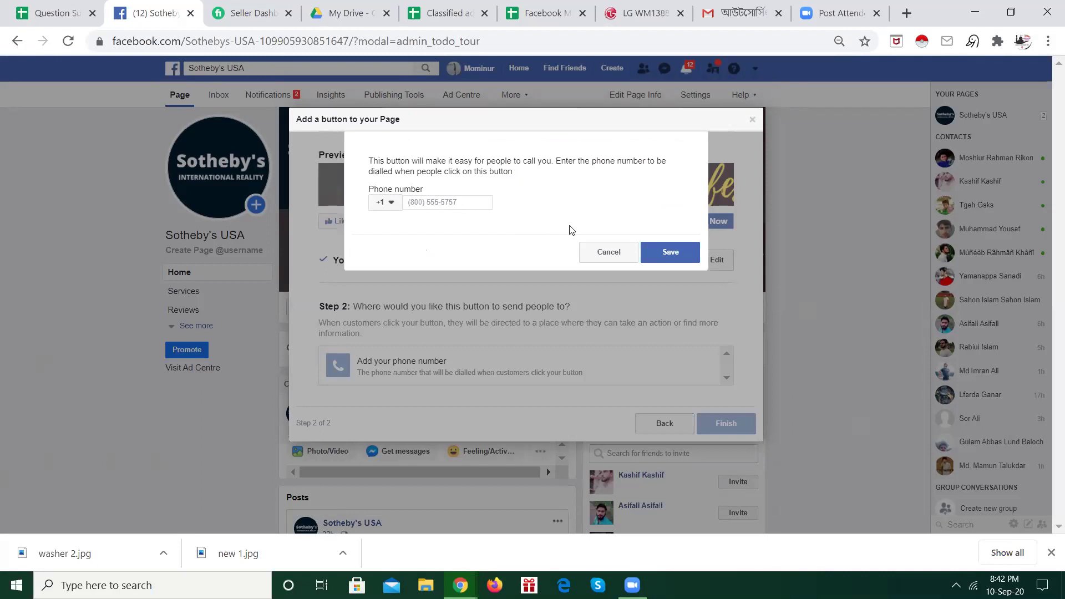
pyautogui.click(671, 252)
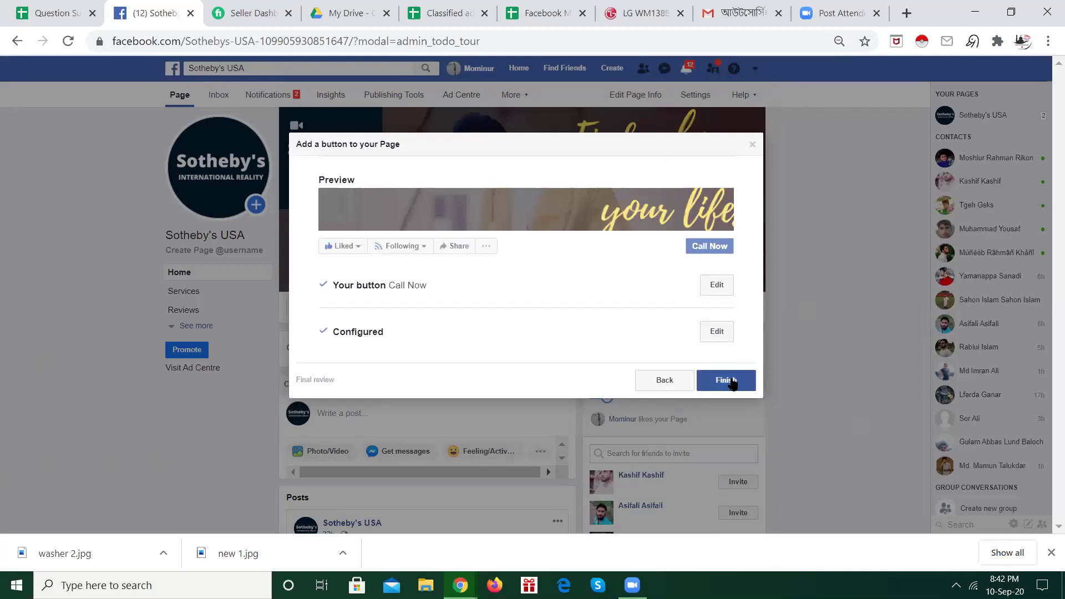
# Submit the Call Now button, then return to Step 1 after the processing error.
pyautogui.click(732, 382)
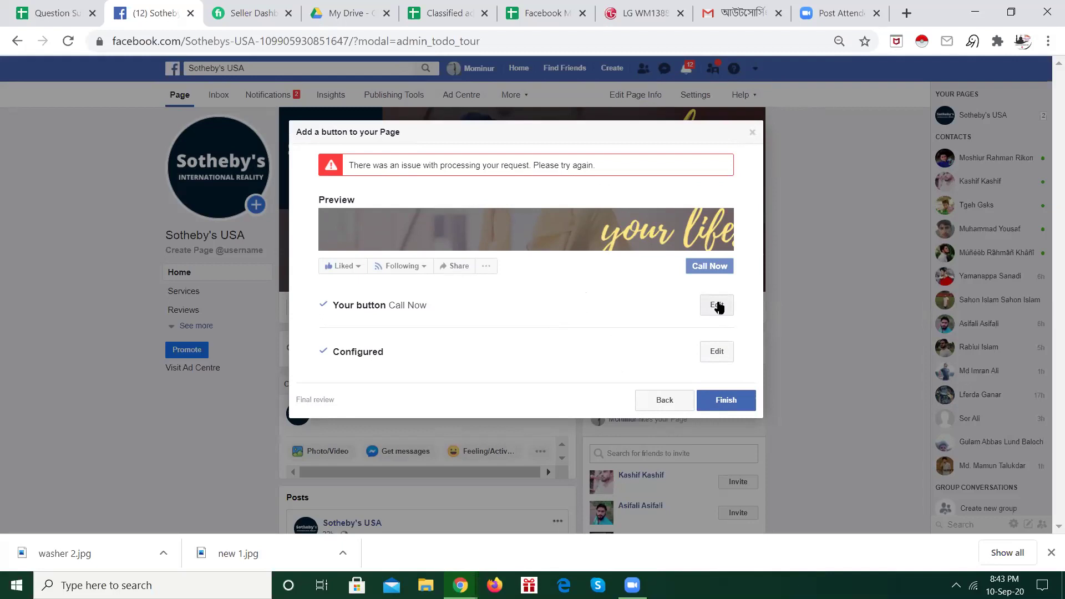
pyautogui.click(717, 304)
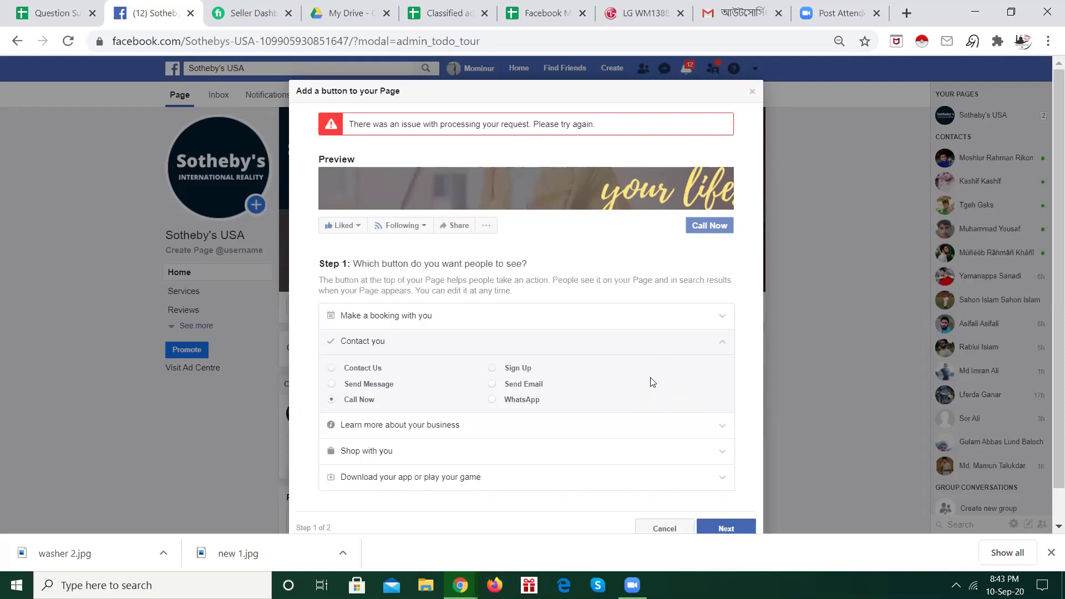
# Switch the button to Send Email, add the suggested contact e-mail, and submit it.
pyautogui.click(492, 385)
pyautogui.scroll(-1, 722, 438)
pyautogui.click(720, 494)
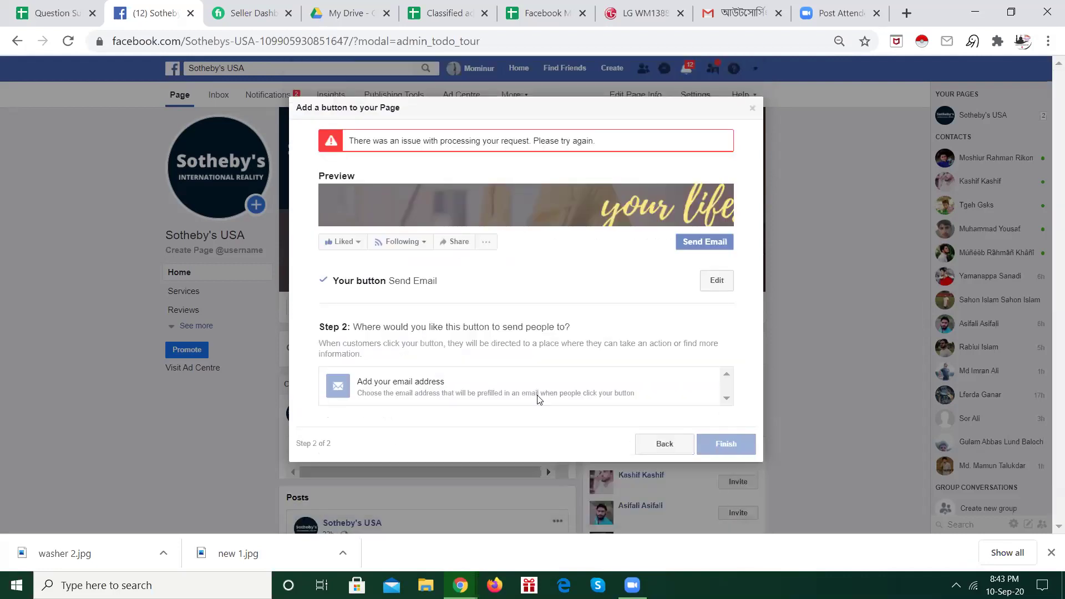
pyautogui.click(491, 384)
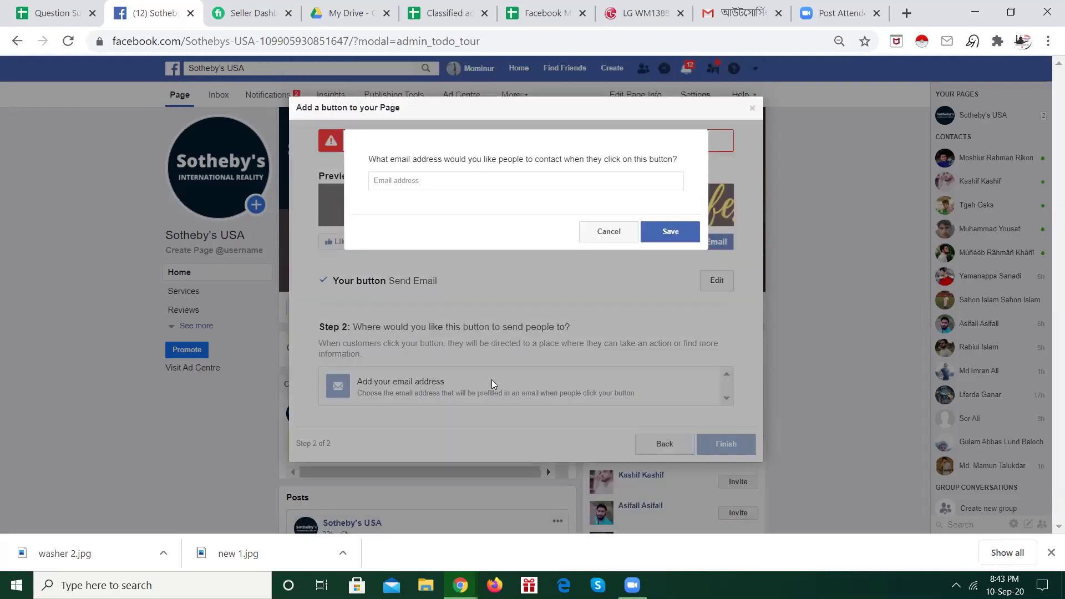
pyautogui.click(426, 176)
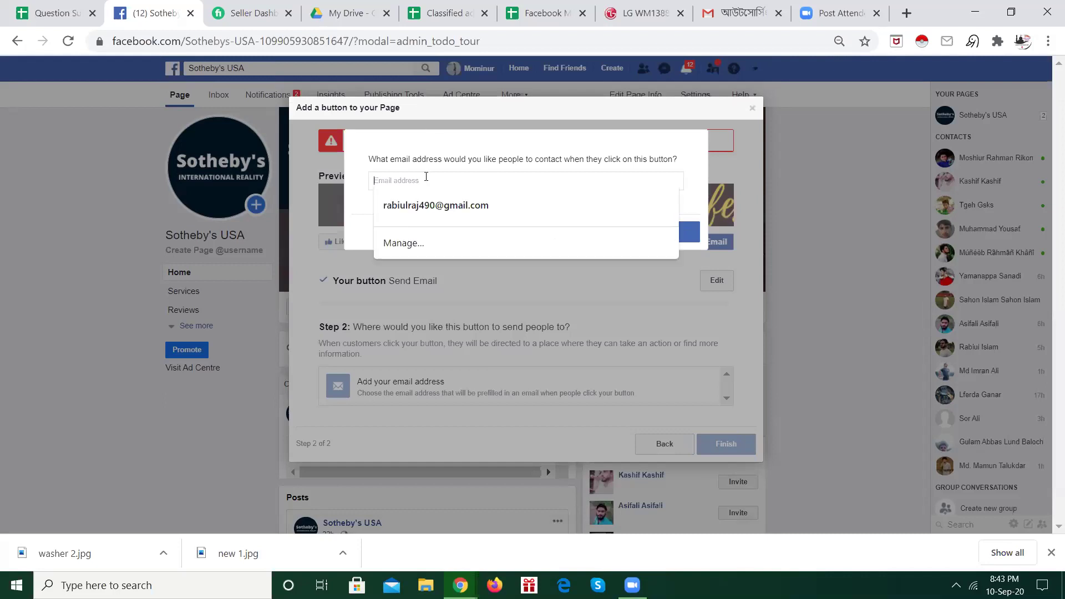
pyautogui.click(467, 203)
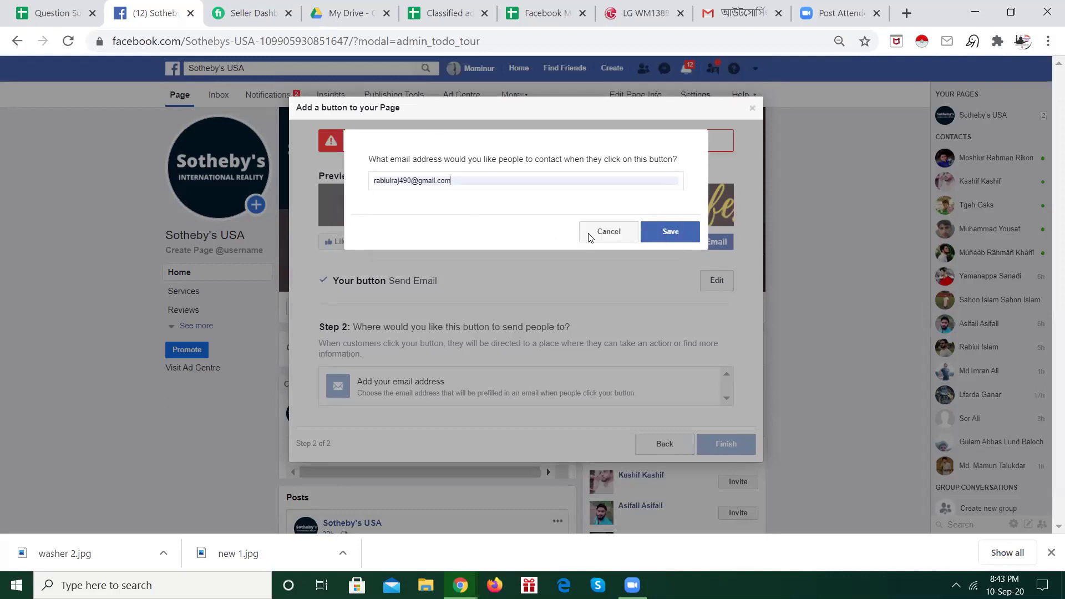
pyautogui.click(671, 233)
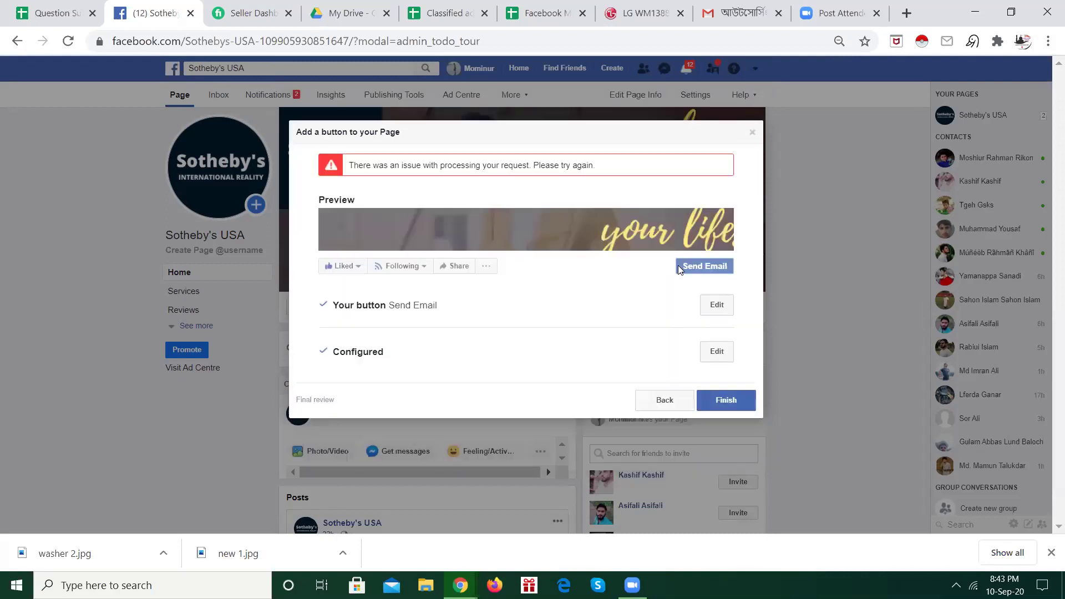
pyautogui.click(733, 401)
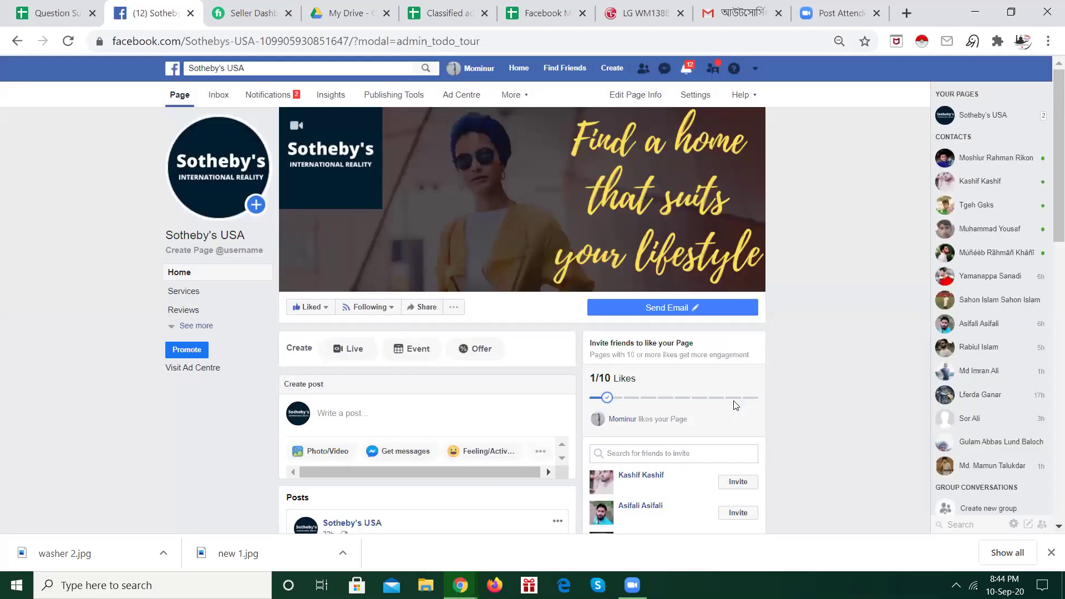
# Re-confirm the Send Email button through Edit button and Finish, then close the dialog.
pyautogui.click(667, 311)
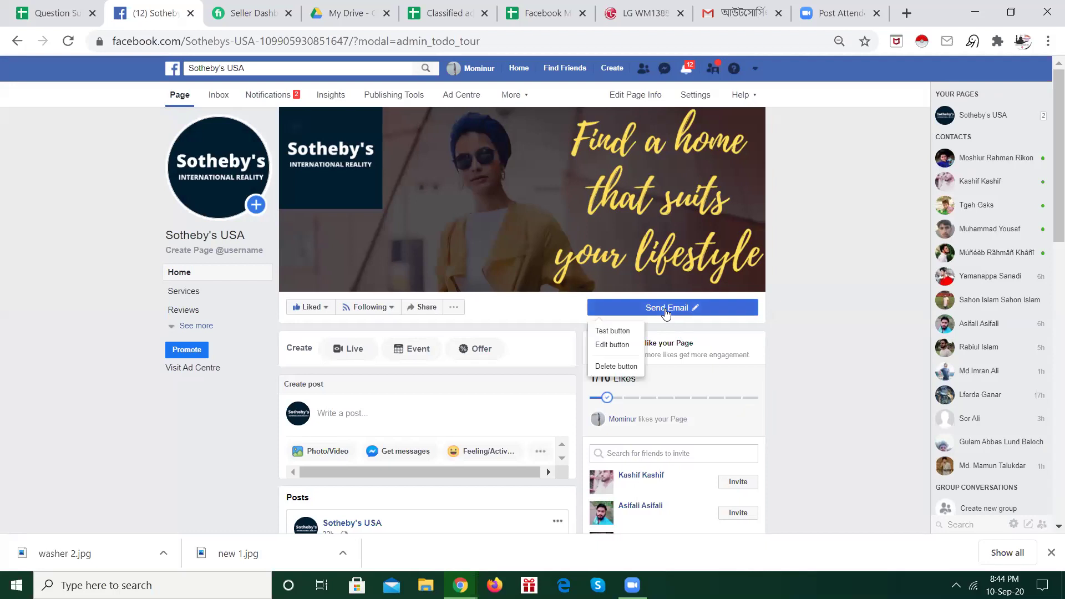
pyautogui.click(666, 312)
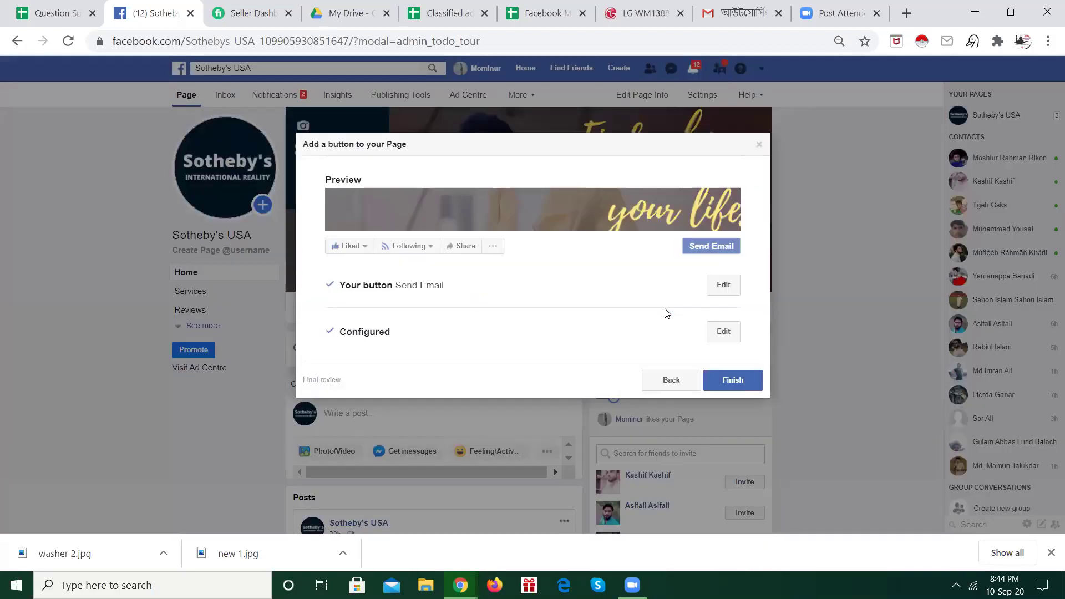
pyautogui.click(730, 381)
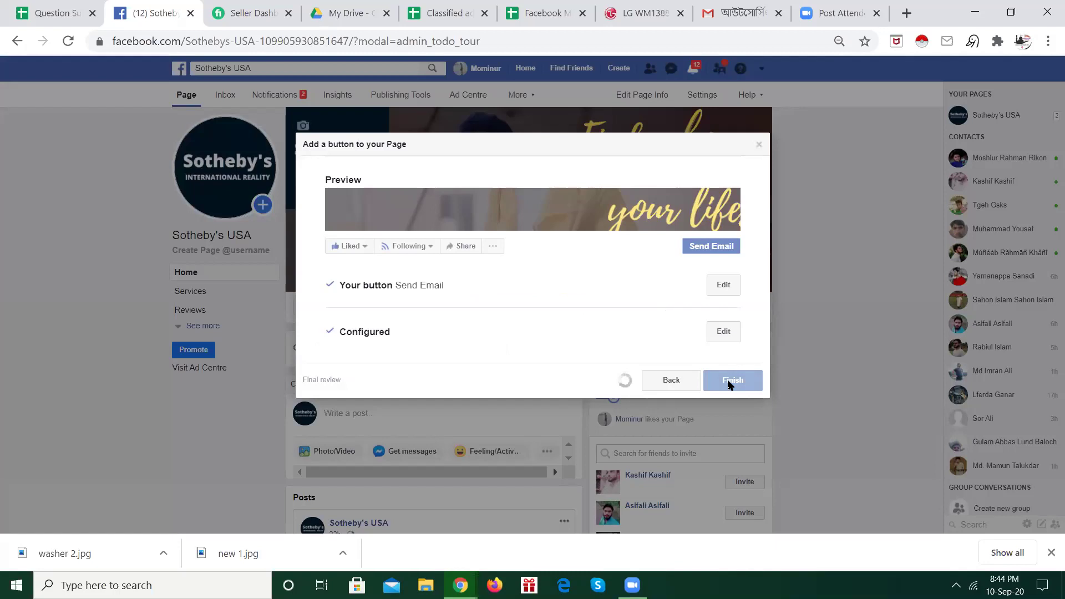
pyautogui.click(760, 147)
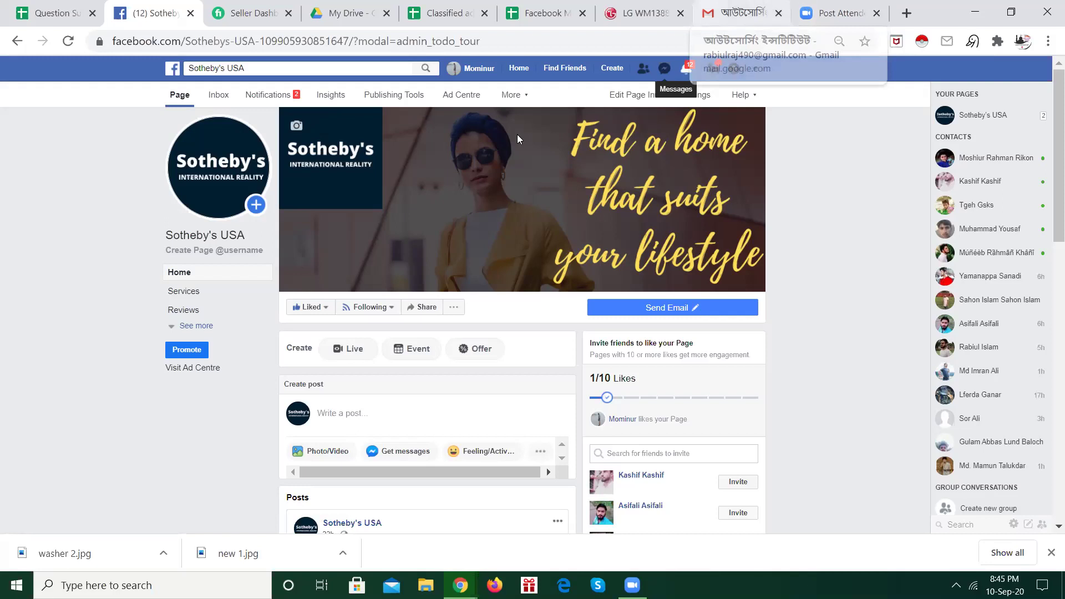
# Switch to the Classified ads spreadsheet, select the freeadstime.org link in C6, and move down.
pyautogui.click(458, 25)
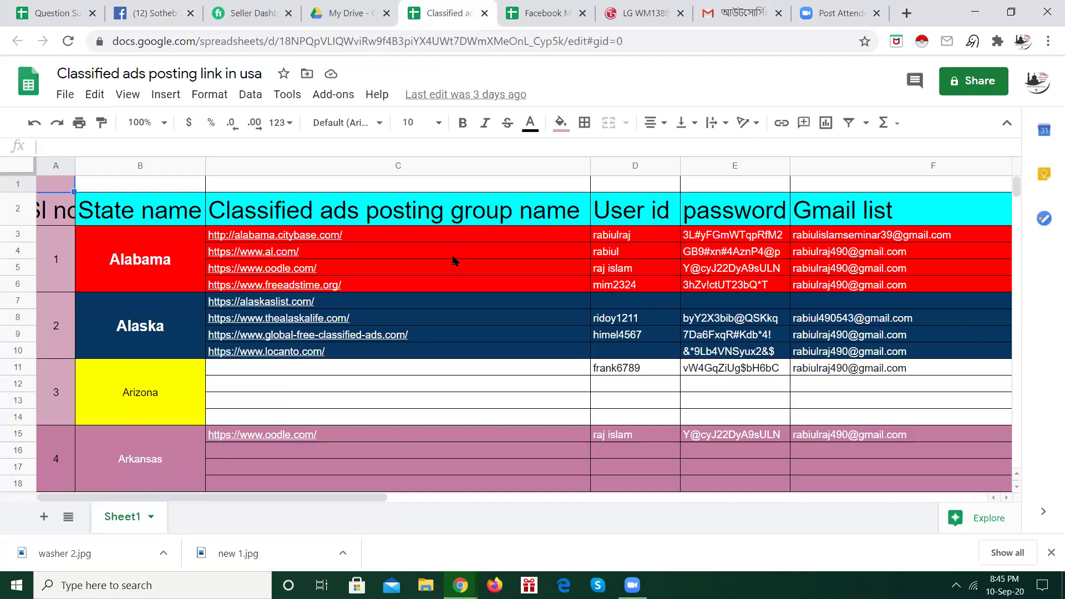
pyautogui.moveTo(501, 250)
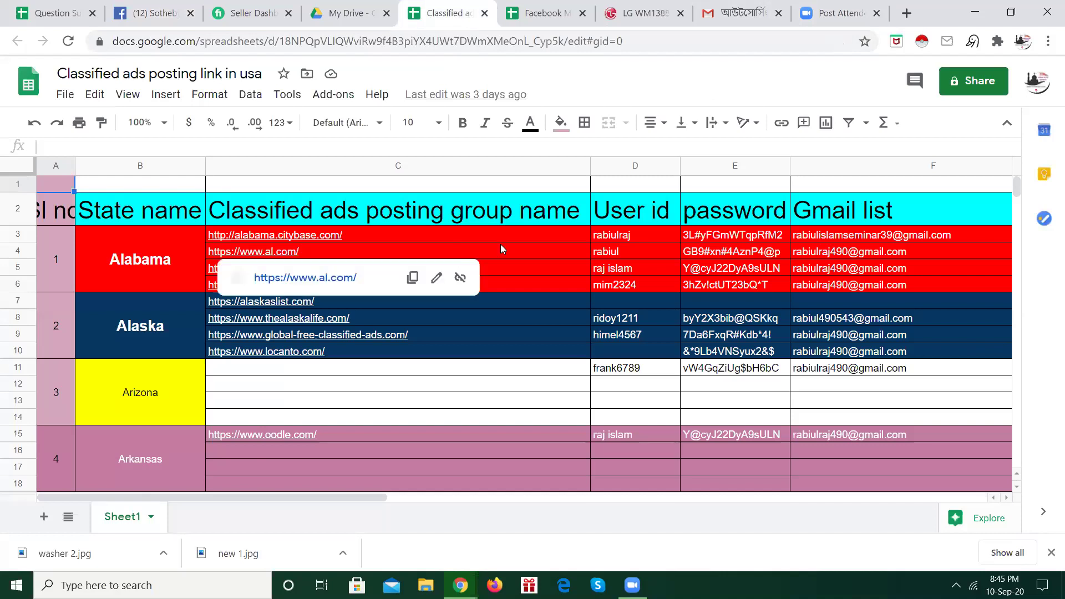
pyautogui.moveTo(277, 238)
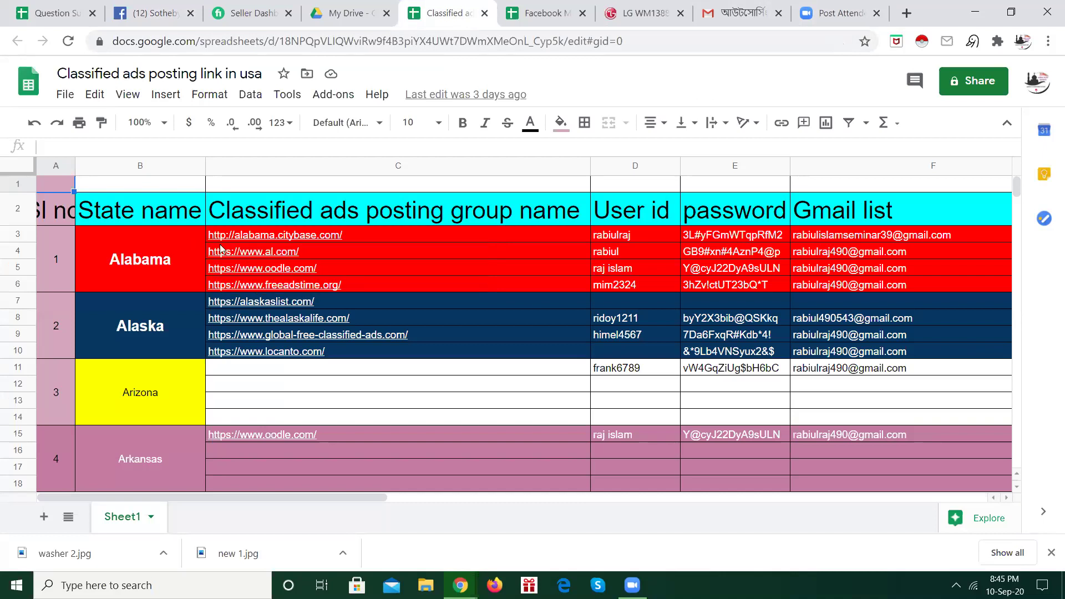
pyautogui.moveTo(319, 235)
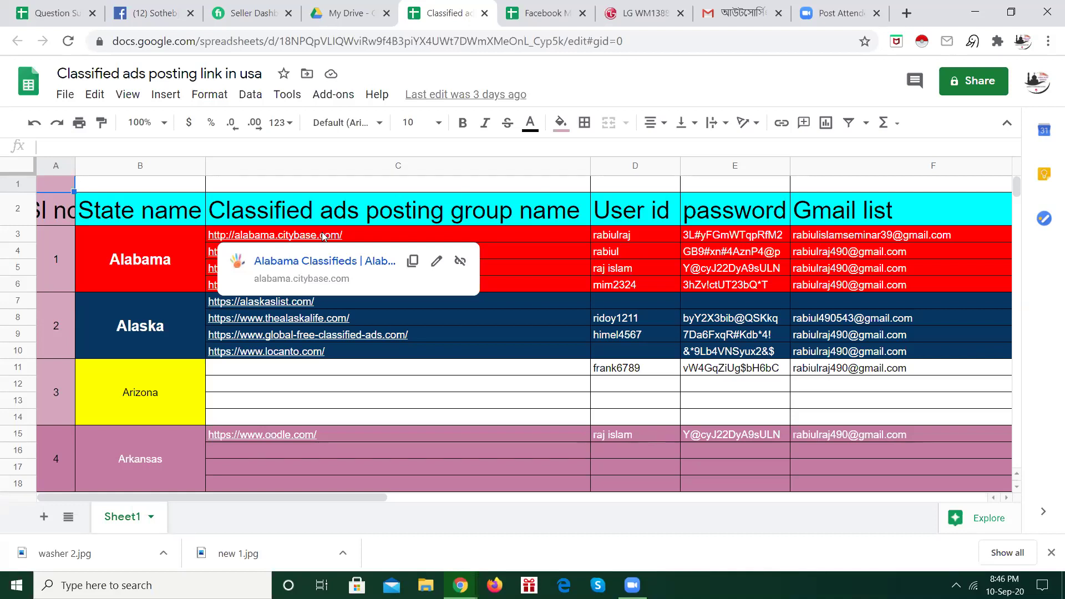
pyautogui.click(547, 284)
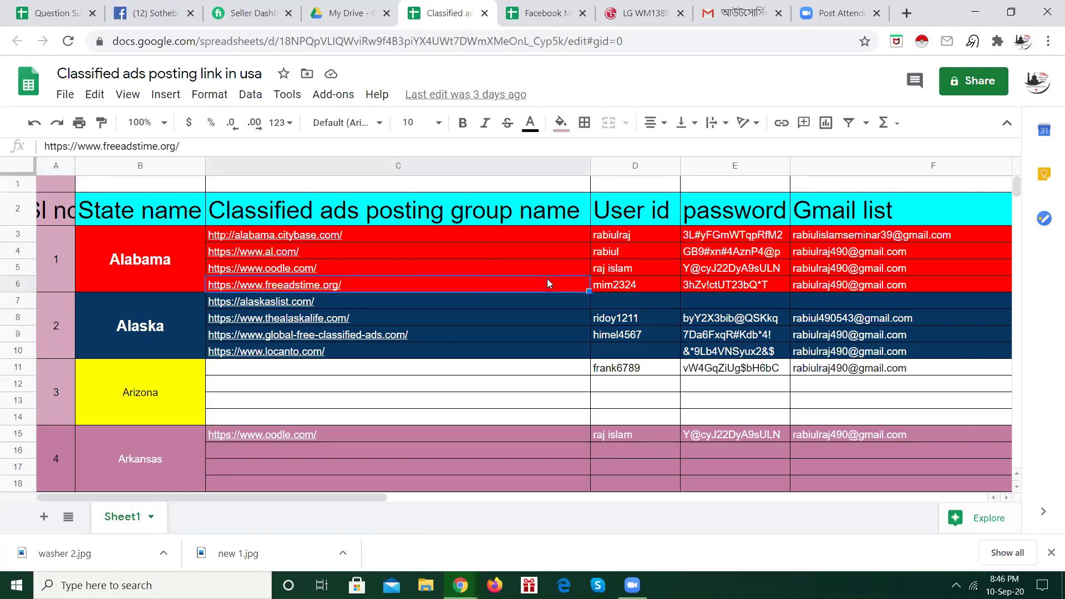
pyautogui.press('Down')
pyautogui.press('Down')
pyautogui.press('Down')
pyautogui.press('Down')
pyautogui.press('Down')
pyautogui.press('Down')
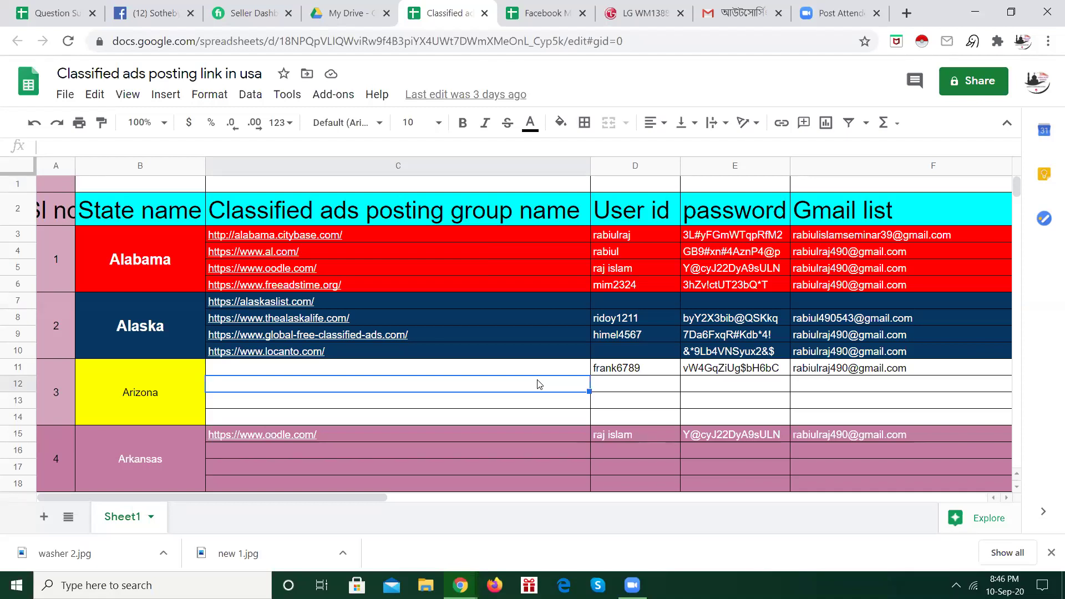
# Insert an empty column left of the User id column D and select cell D2.
pyautogui.click(643, 162)
pyautogui.rightClick(643, 164)
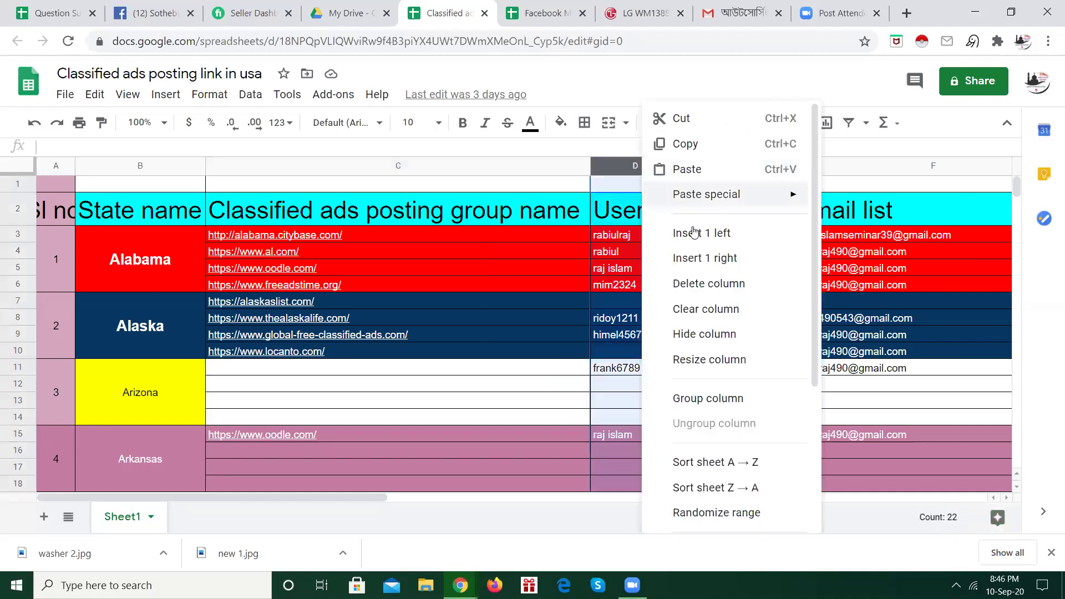
pyautogui.click(696, 234)
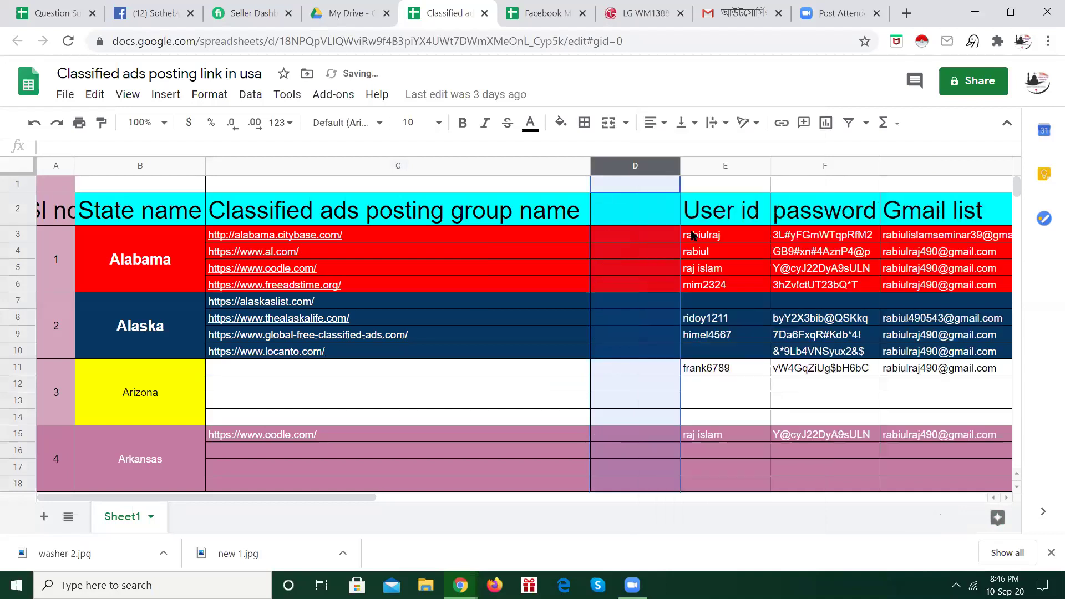
pyautogui.click(634, 211)
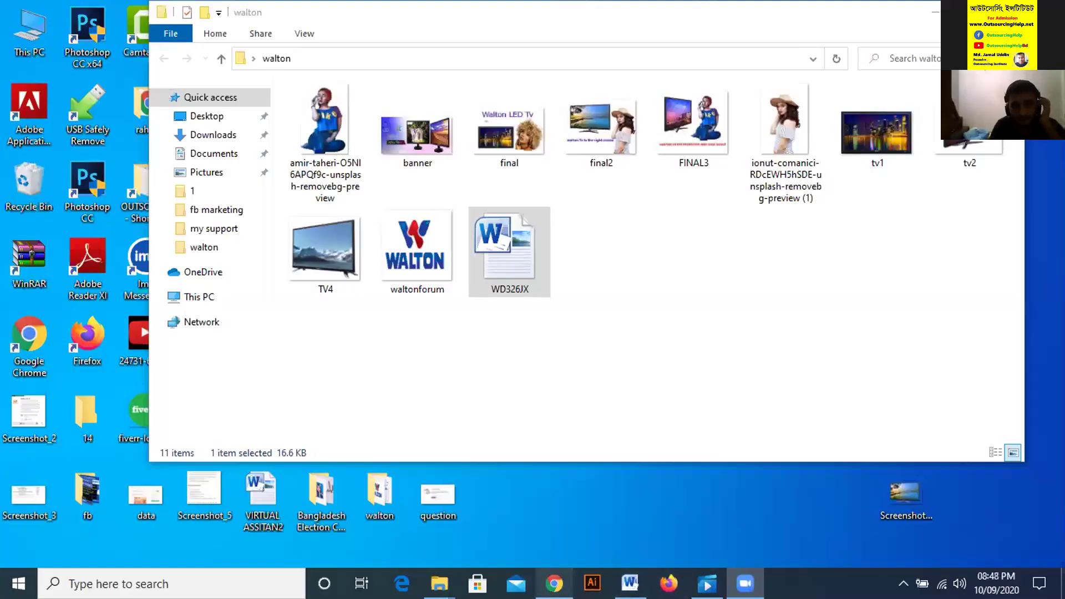
# Bring the Chrome window from the taskbar back in front of File Explorer.
pyautogui.moveTo(554, 583)
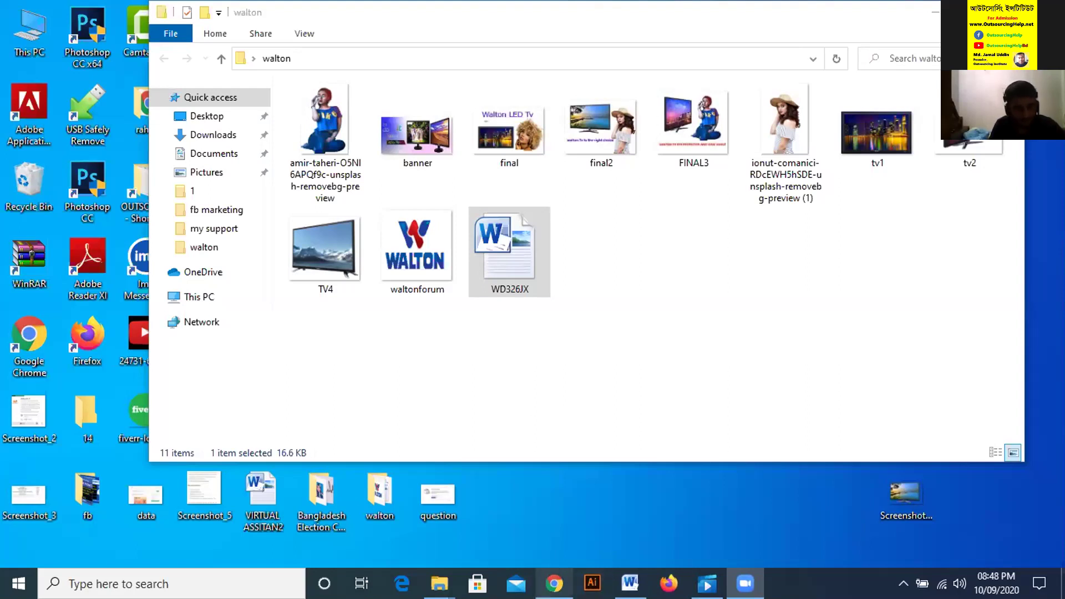
pyautogui.click(554, 583)
pyautogui.click(702, 13)
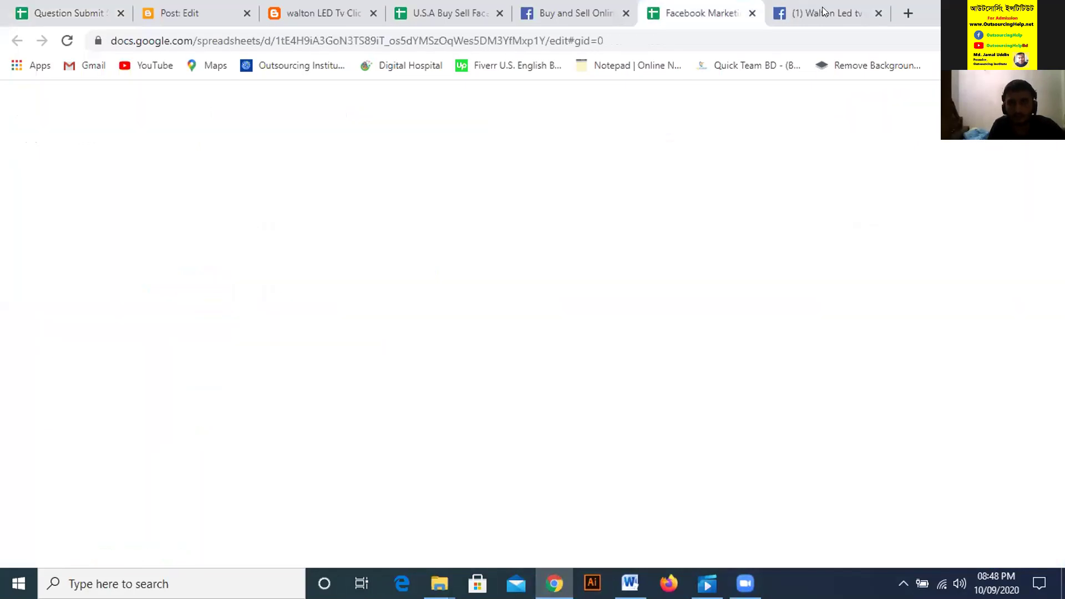
# On the Walton Led tv tab, browse the feed and open Posts from the left menu.
pyautogui.click(824, 11)
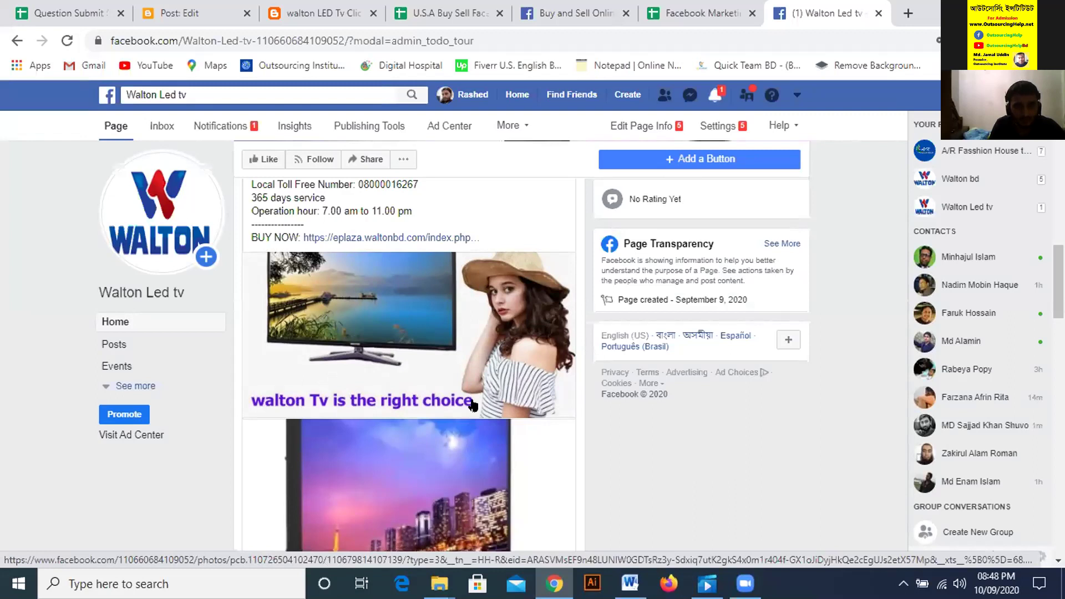
pyautogui.scroll(-3, 497, 393)
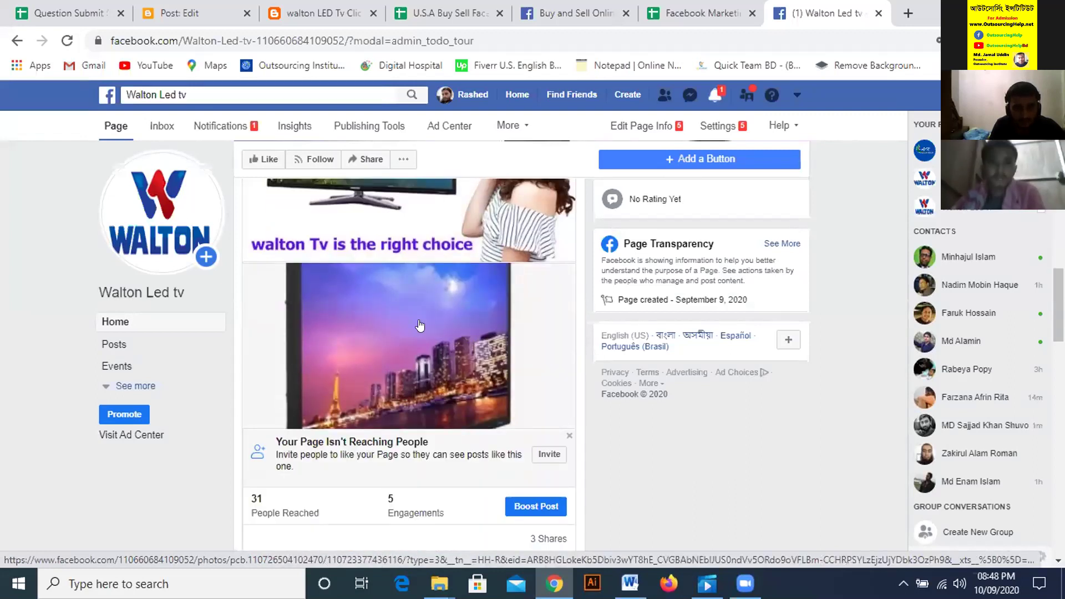
pyautogui.scroll(1, 391, 361)
pyautogui.scroll(1, 391, 359)
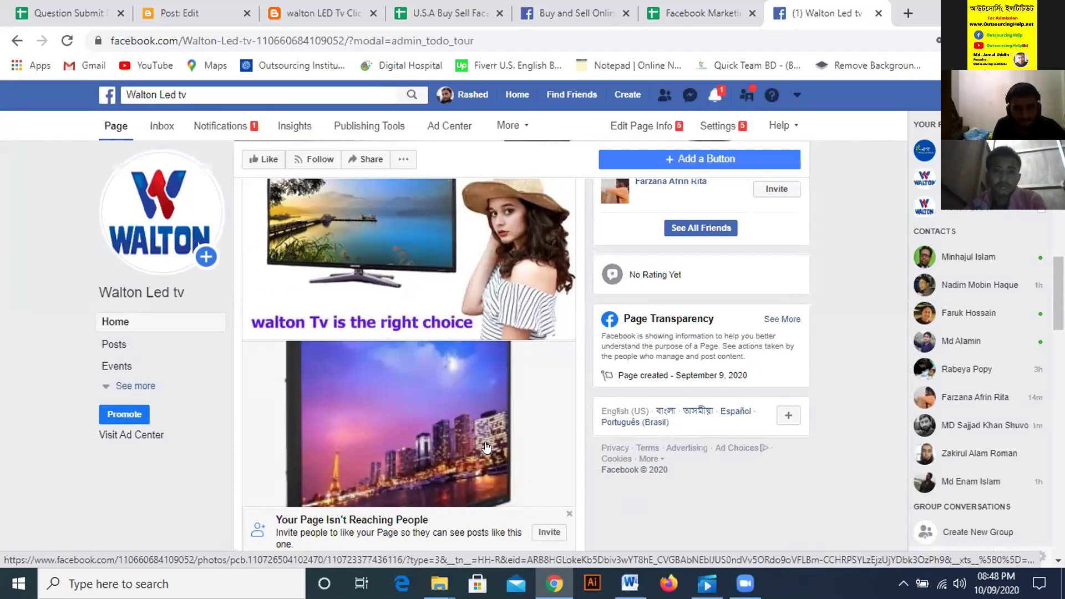
pyautogui.scroll(-4, 299, 383)
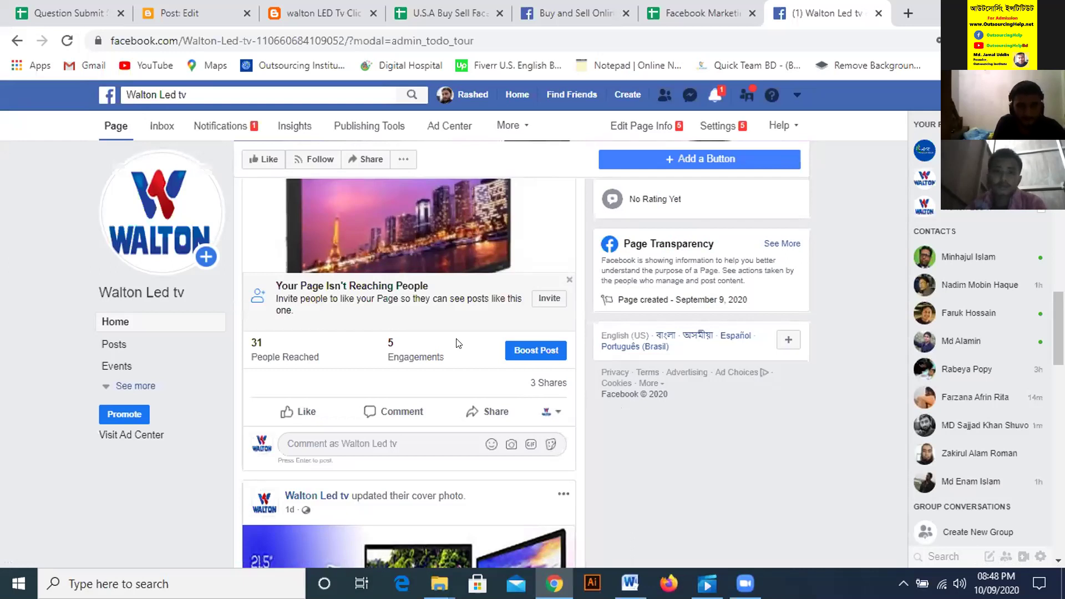
pyautogui.scroll(1, 458, 343)
pyautogui.scroll(1, 458, 343)
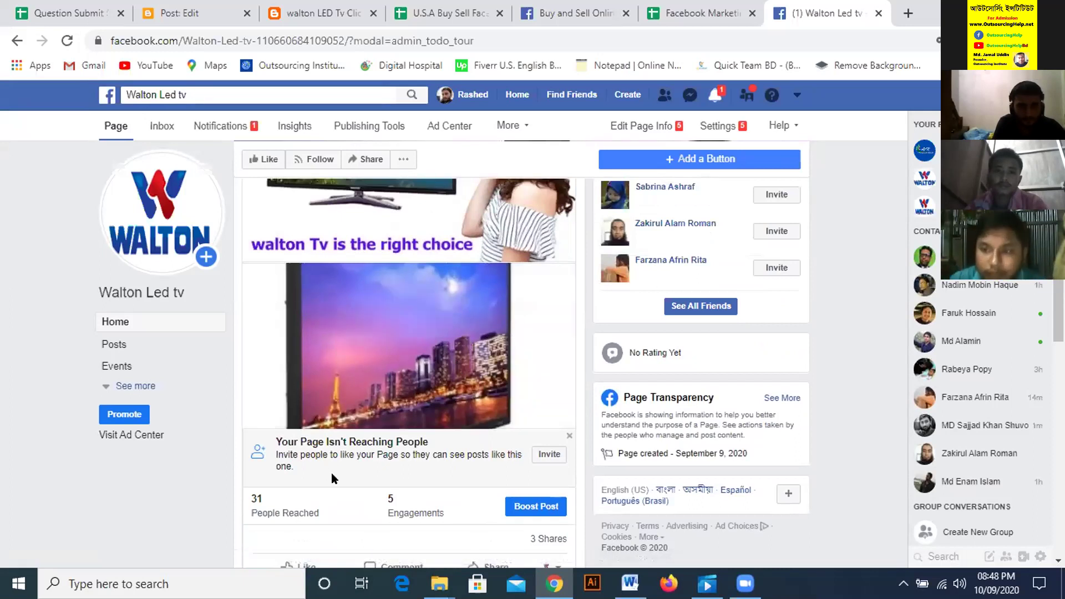
pyautogui.scroll(-1, 332, 484)
pyautogui.moveTo(319, 487)
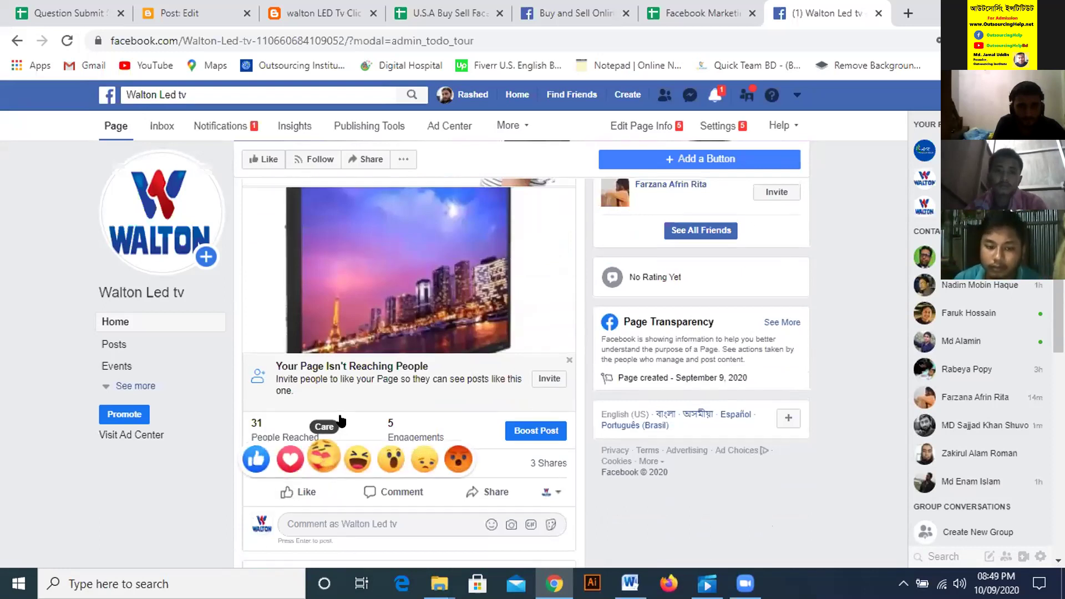
pyautogui.scroll(2, 339, 420)
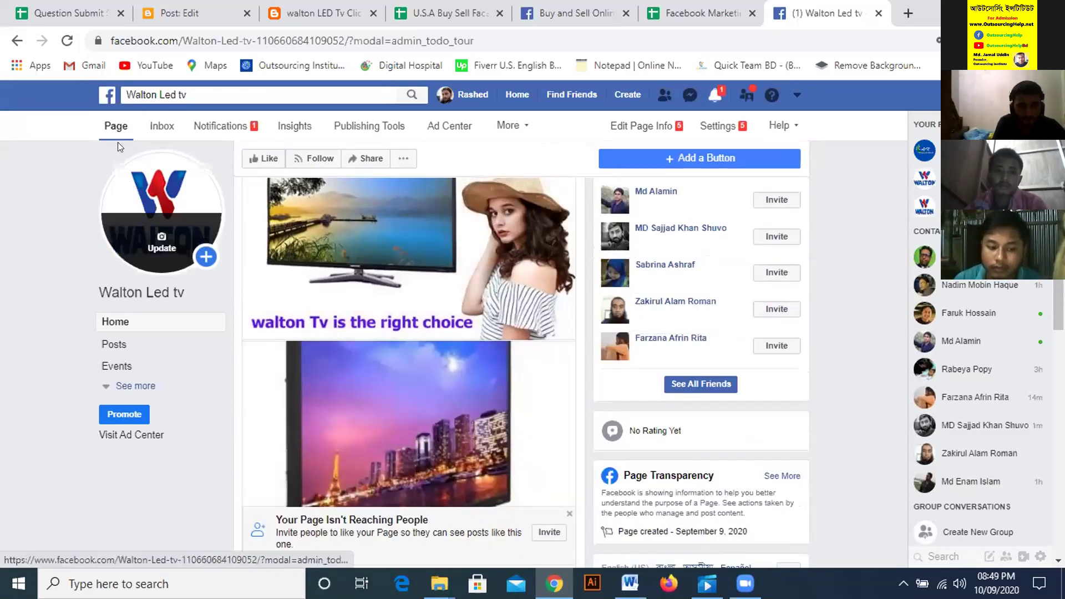
pyautogui.click(111, 345)
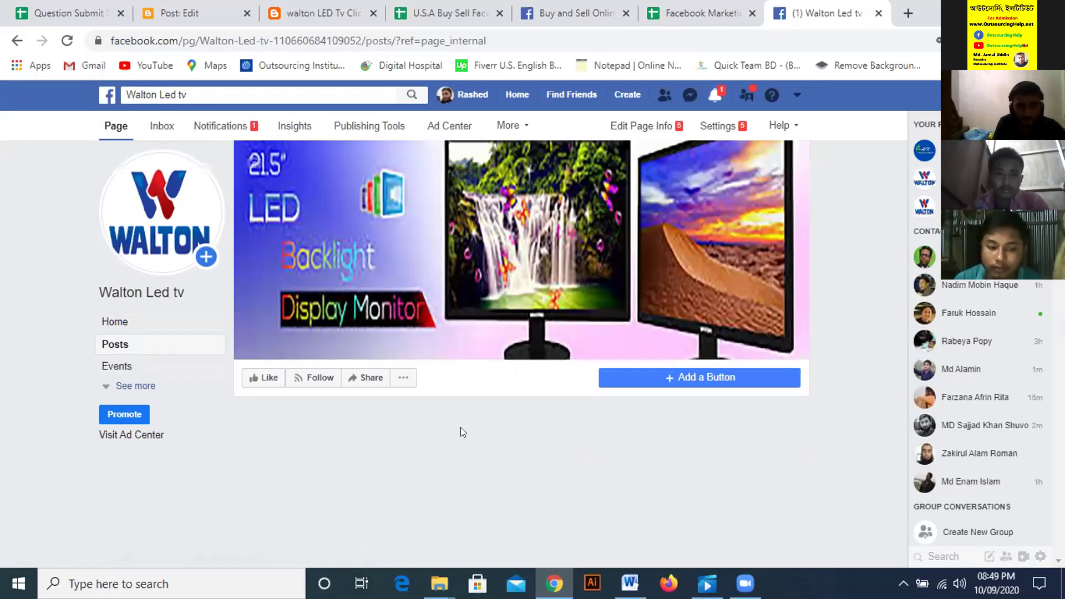
# Dismiss the 'Your Page Isn't Reaching People' notice on the product post.
pyautogui.scroll(-4, 457, 428)
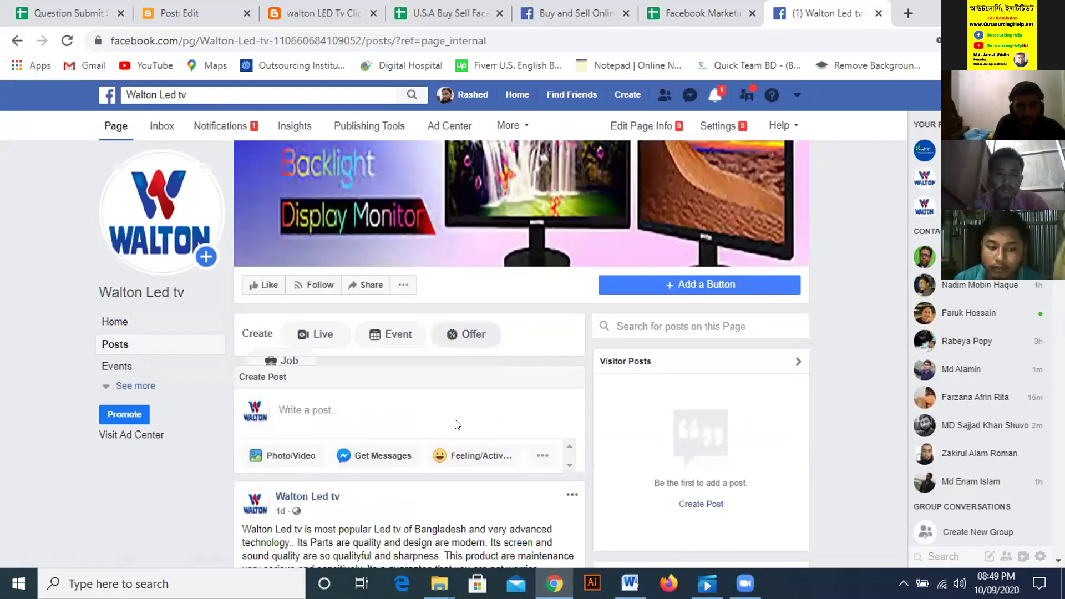
pyautogui.scroll(-4, 456, 420)
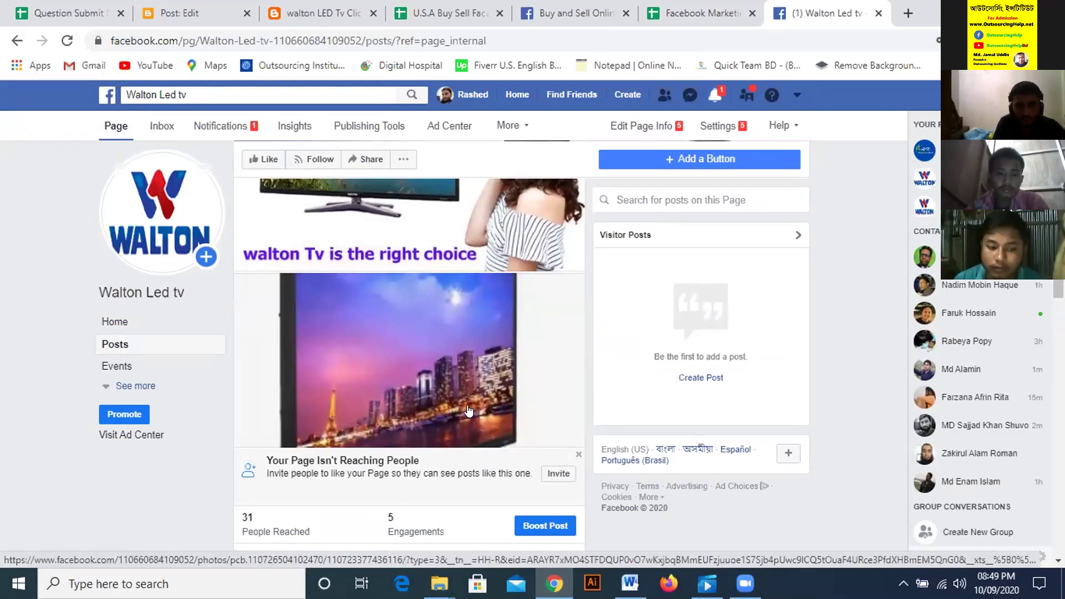
pyautogui.scroll(-3, 468, 410)
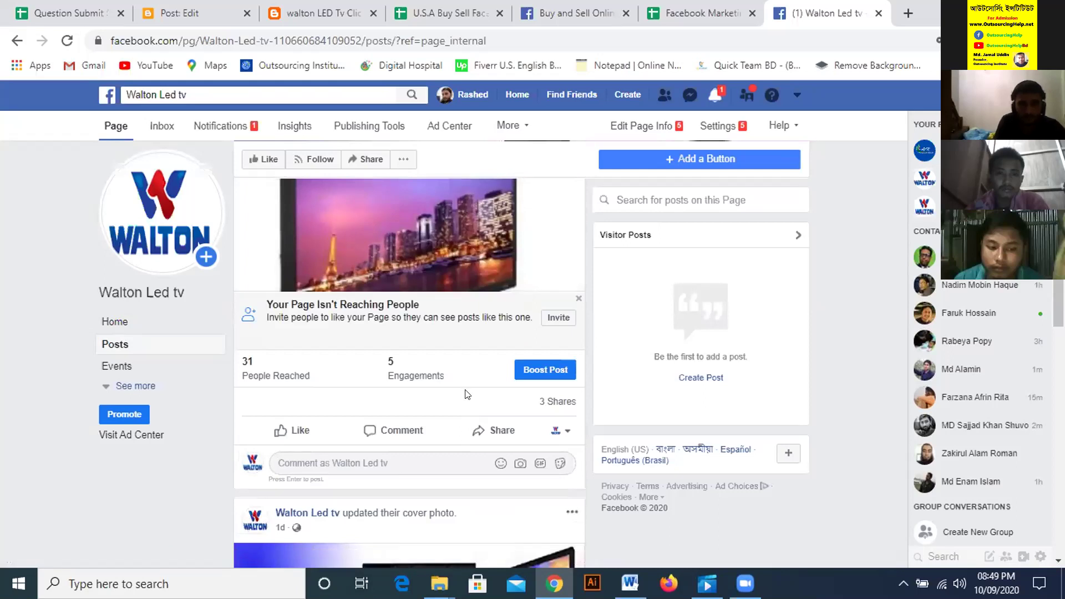
pyautogui.scroll(3, 469, 394)
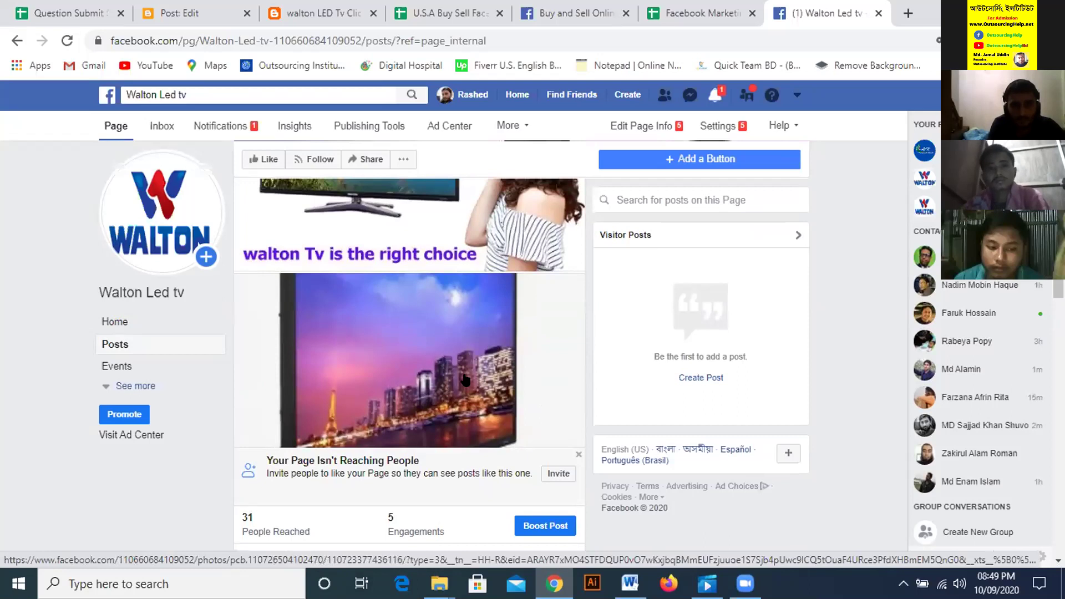
pyautogui.click(577, 453)
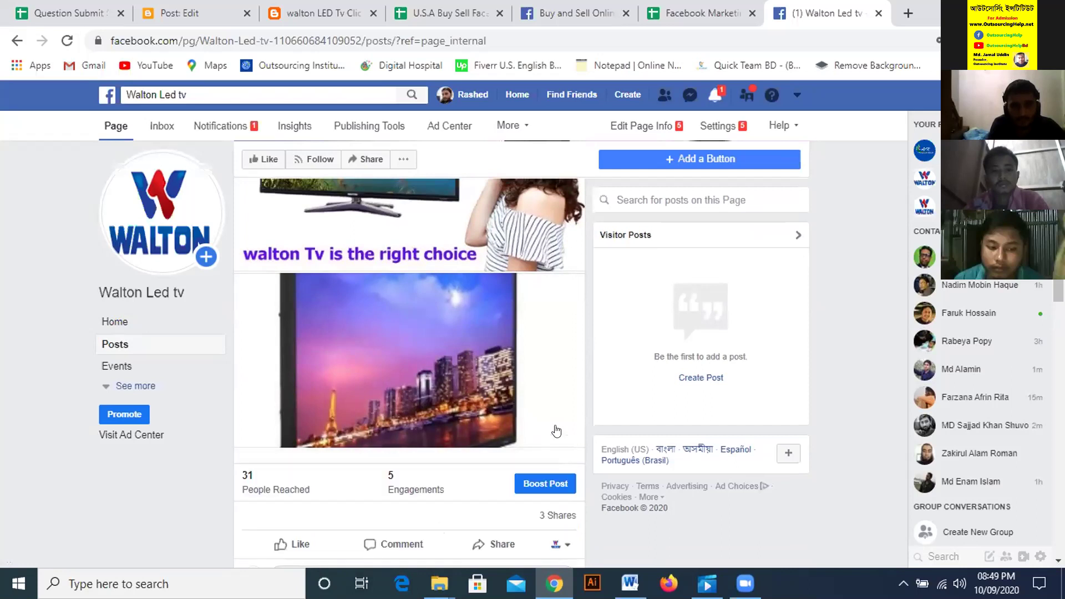
# Open the city-skyline TV photo in the photo viewer.
pyautogui.scroll(-3, 547, 405)
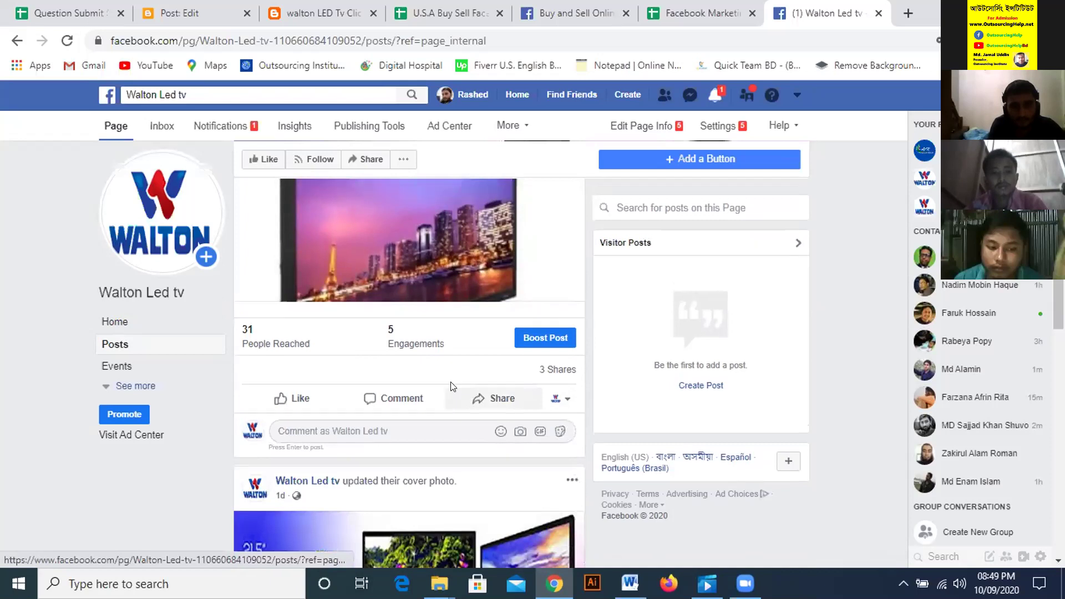
pyautogui.scroll(4, 452, 383)
pyautogui.scroll(3, 454, 383)
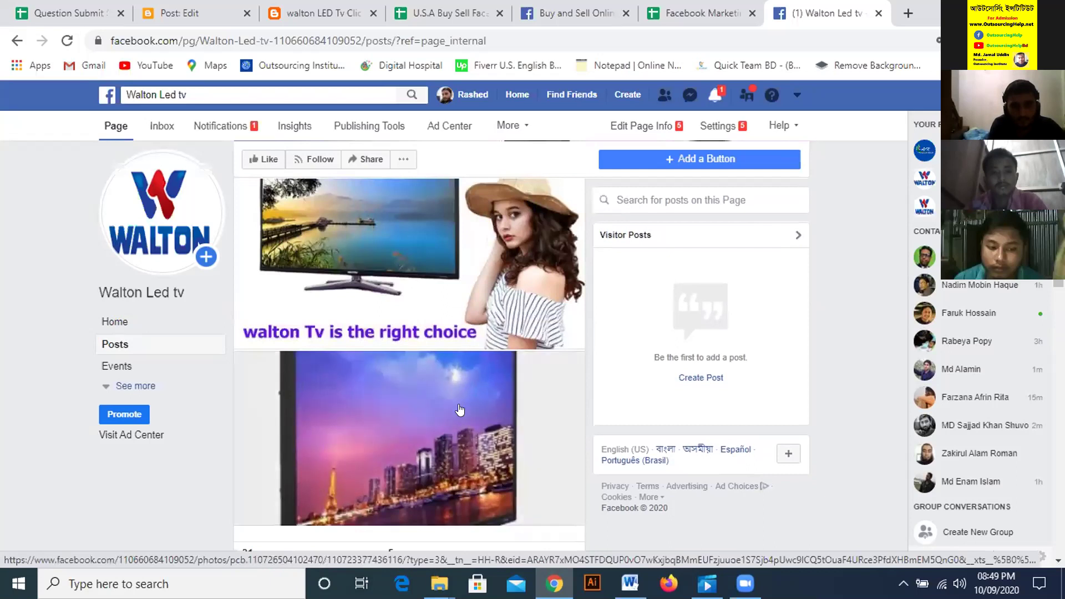
pyautogui.click(460, 410)
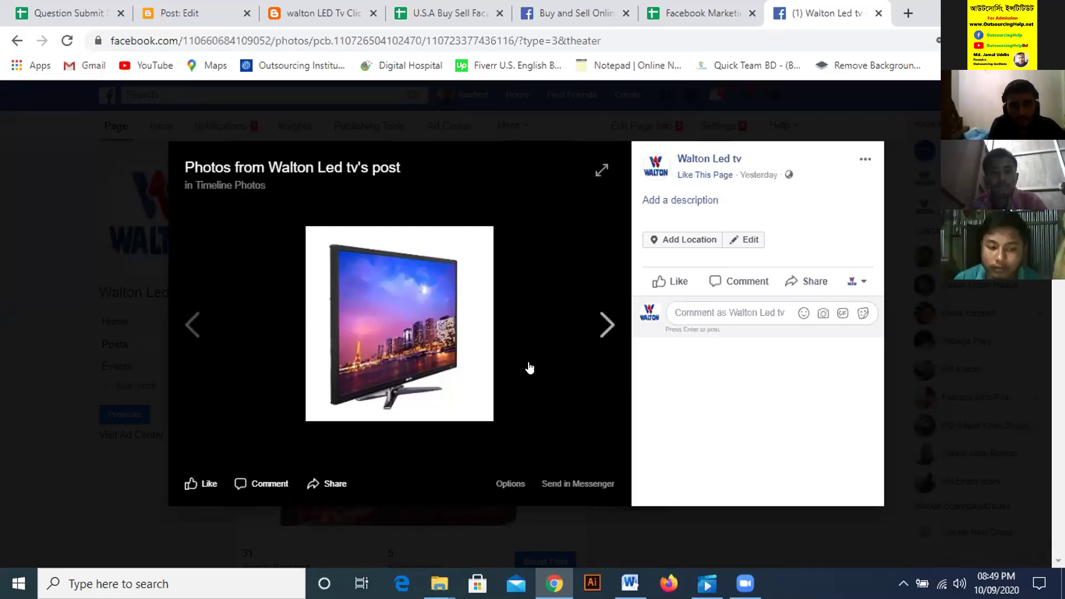
# Delete the currently shown copy of the city-skyline TV photo.
pyautogui.click(864, 160)
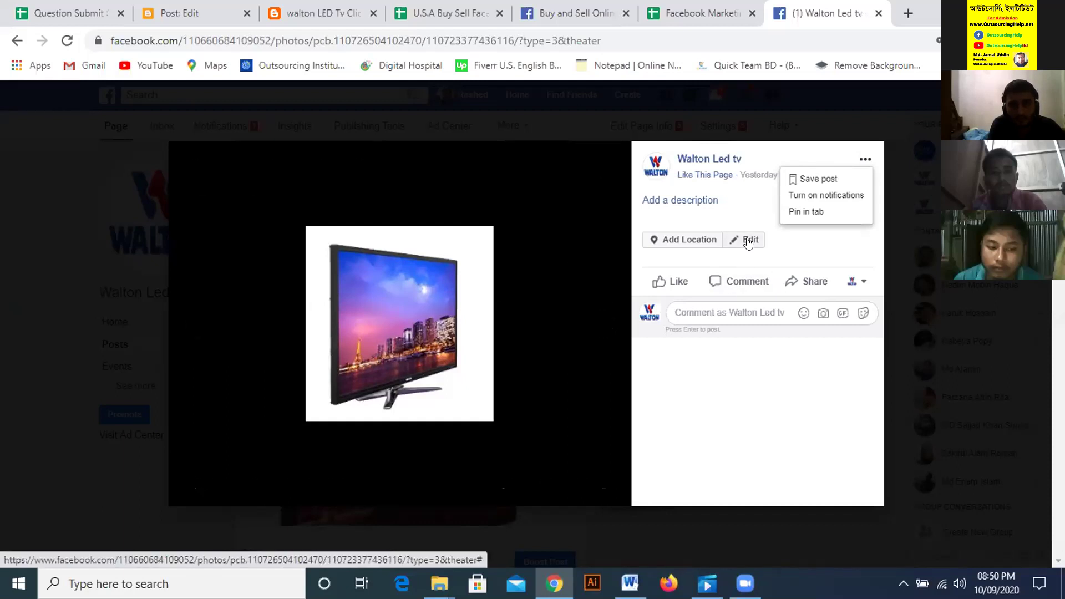
pyautogui.click(744, 206)
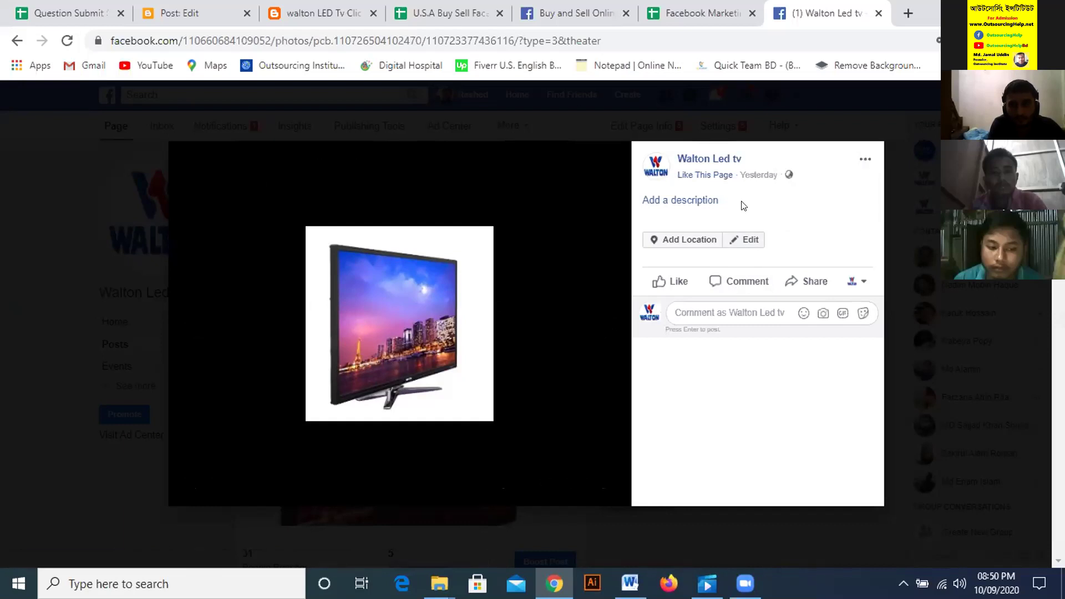
pyautogui.moveTo(507, 381)
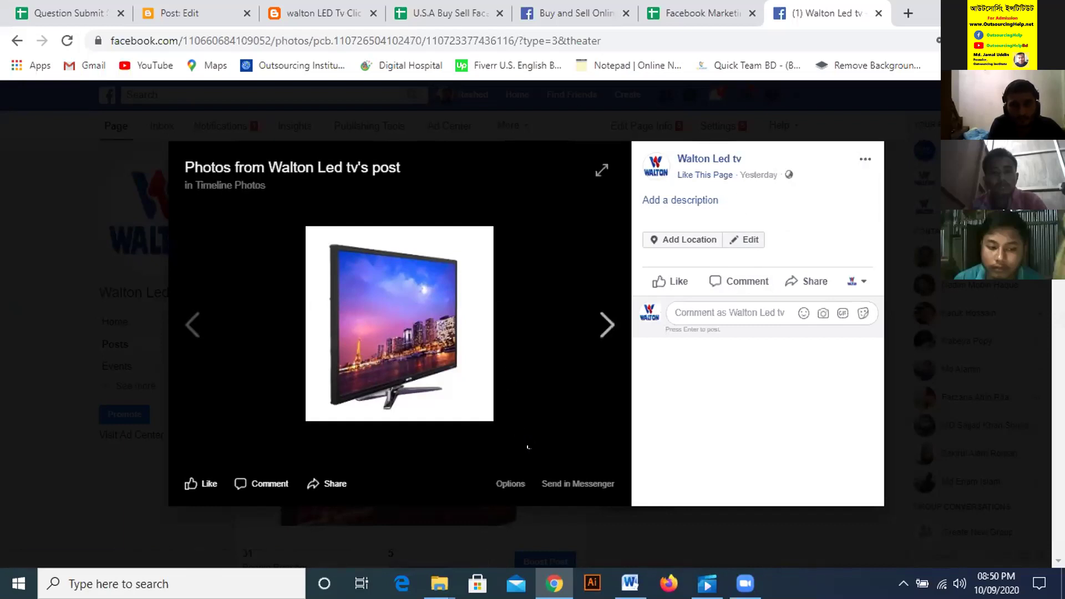
pyautogui.click(508, 484)
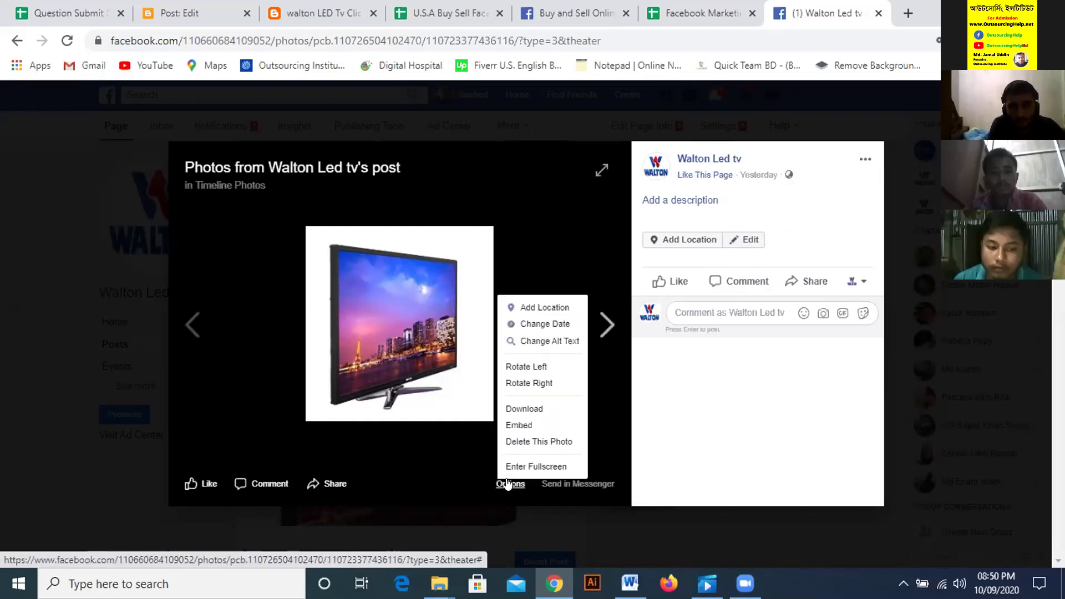
pyautogui.click(509, 443)
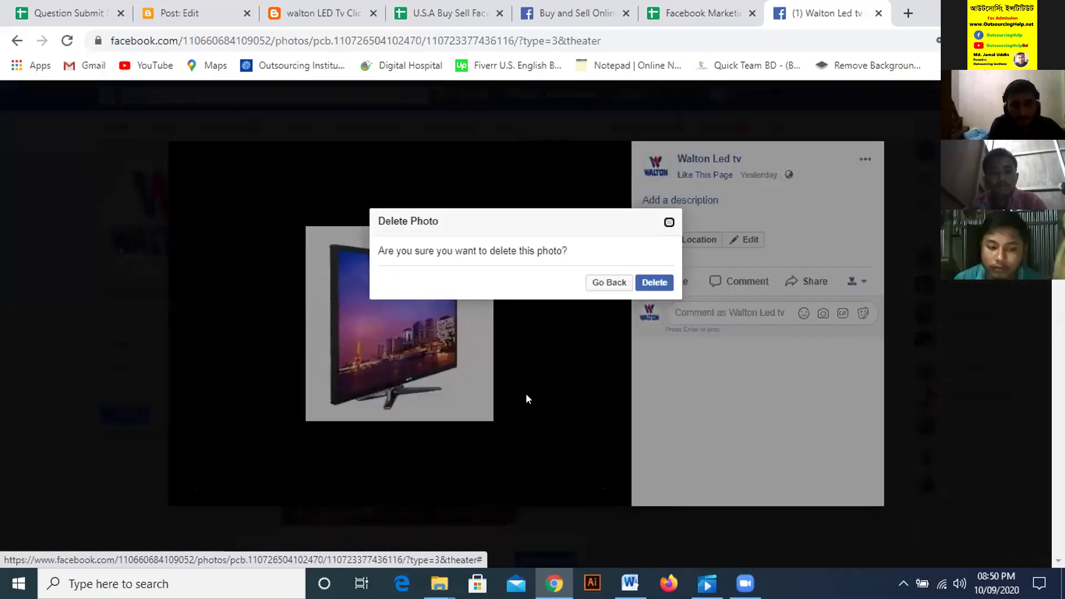
pyautogui.click(645, 283)
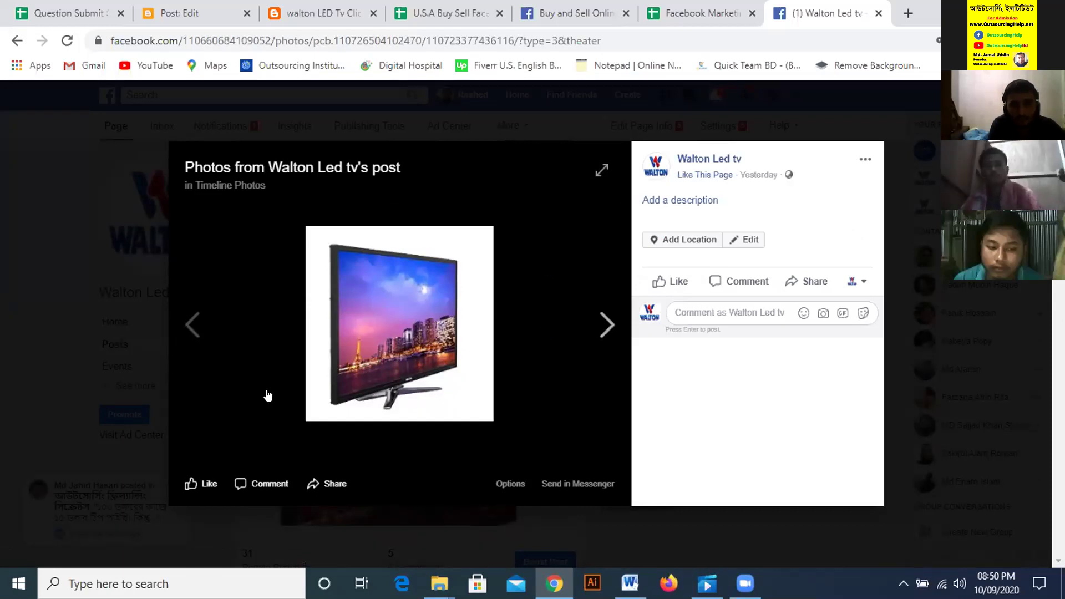
# Advance through the post's photos and delete the next city-skyline duplicate.
pyautogui.click(606, 330)
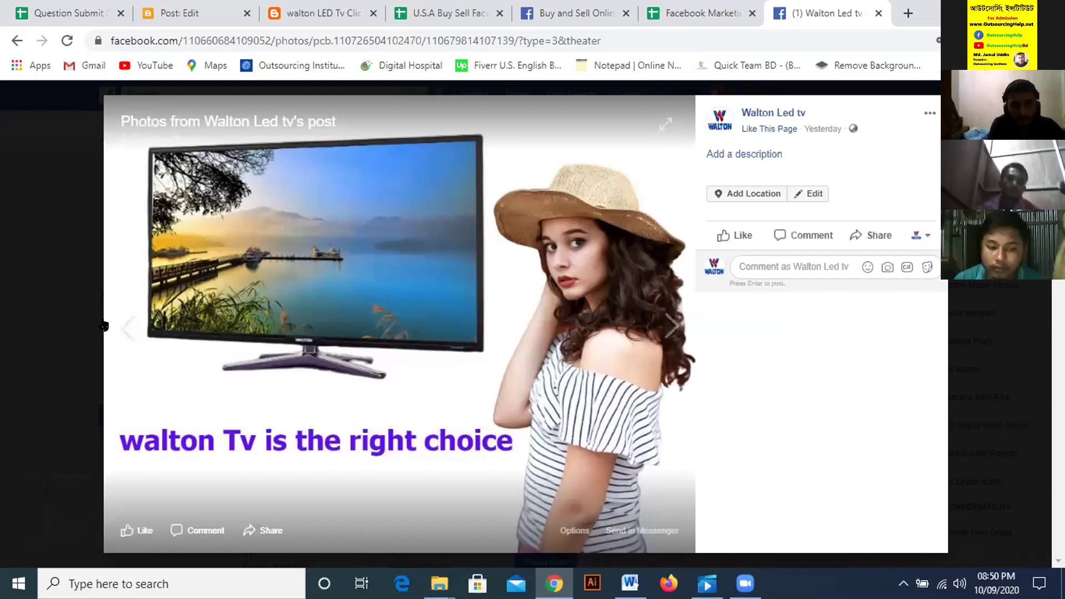
pyautogui.click(671, 327)
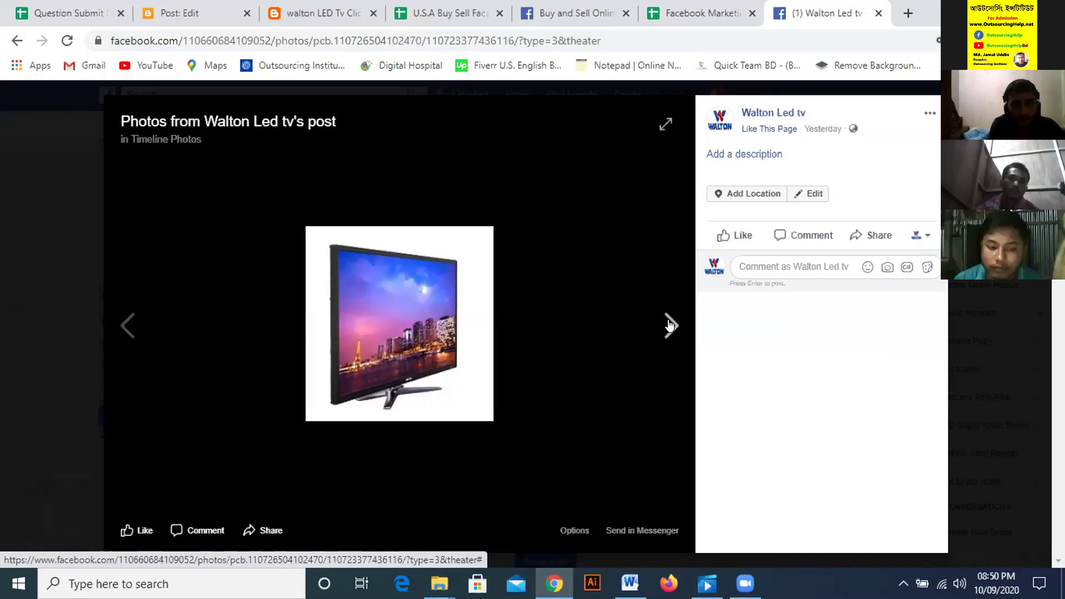
pyautogui.click(670, 325)
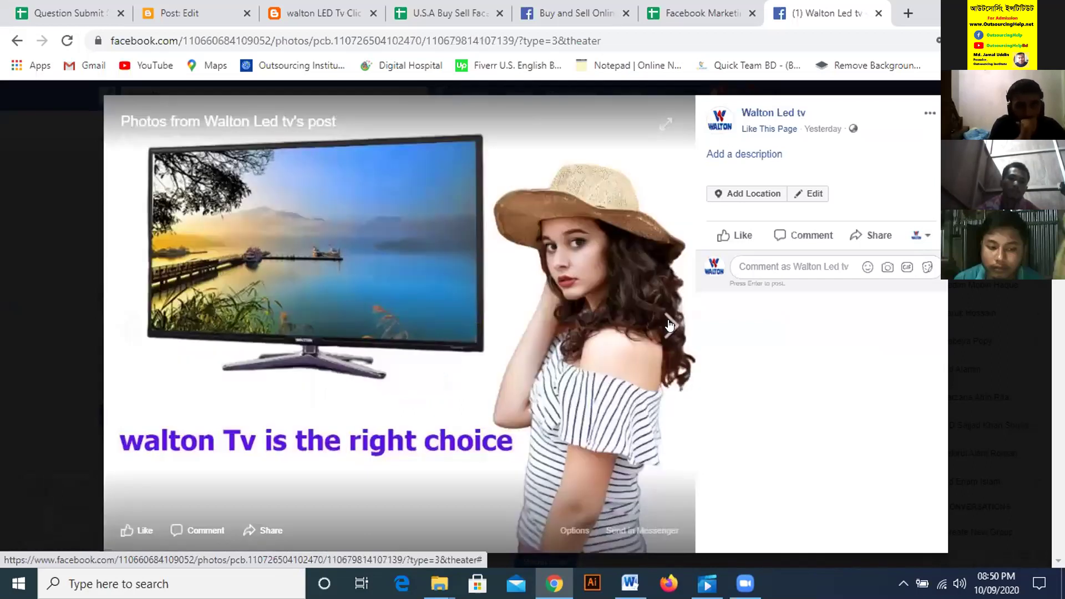
pyautogui.click(670, 326)
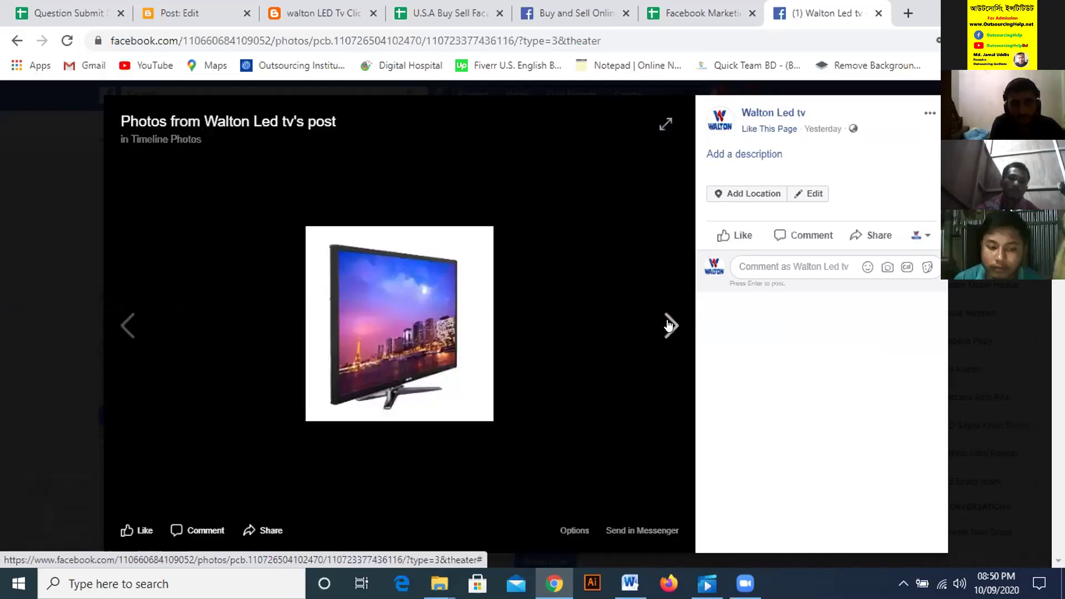
pyautogui.click(571, 531)
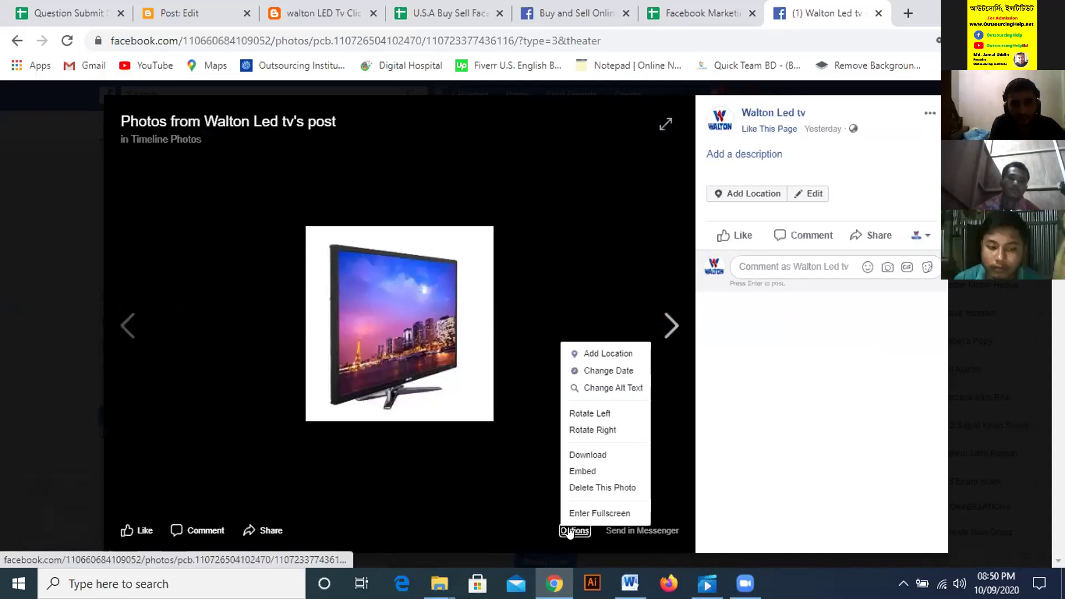
pyautogui.click(581, 488)
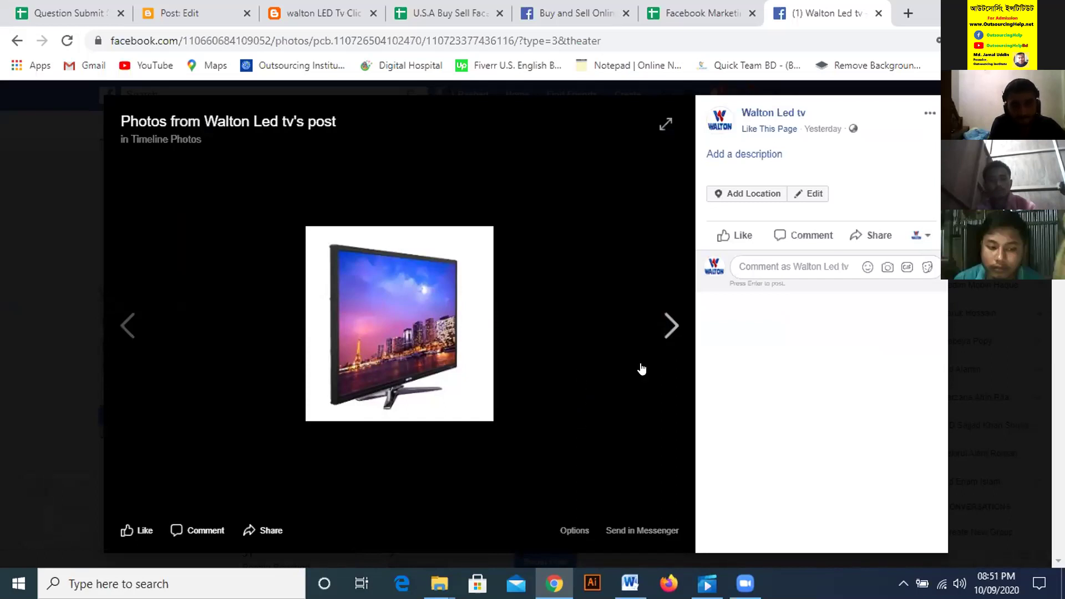
# Move two photos further and delete another copy of the city-skyline TV photo.
pyautogui.click(670, 330)
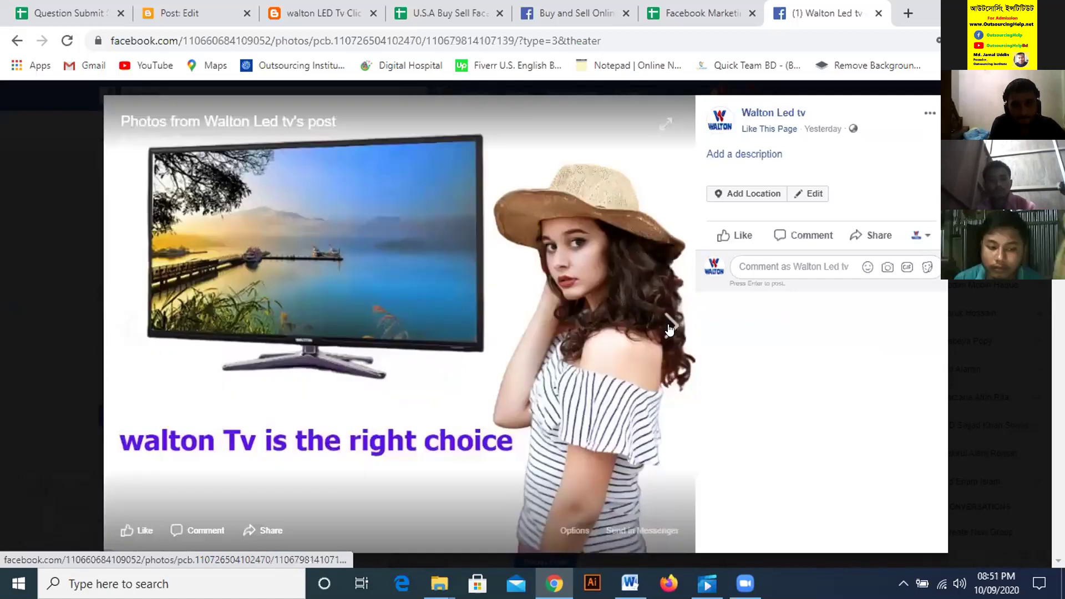
pyautogui.click(670, 330)
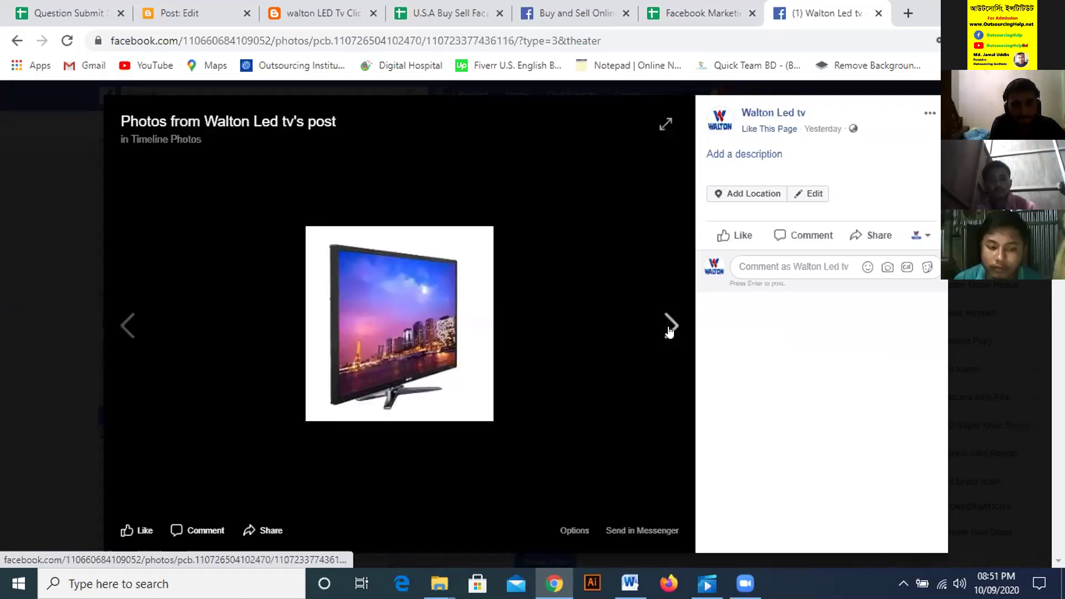
pyautogui.click(572, 530)
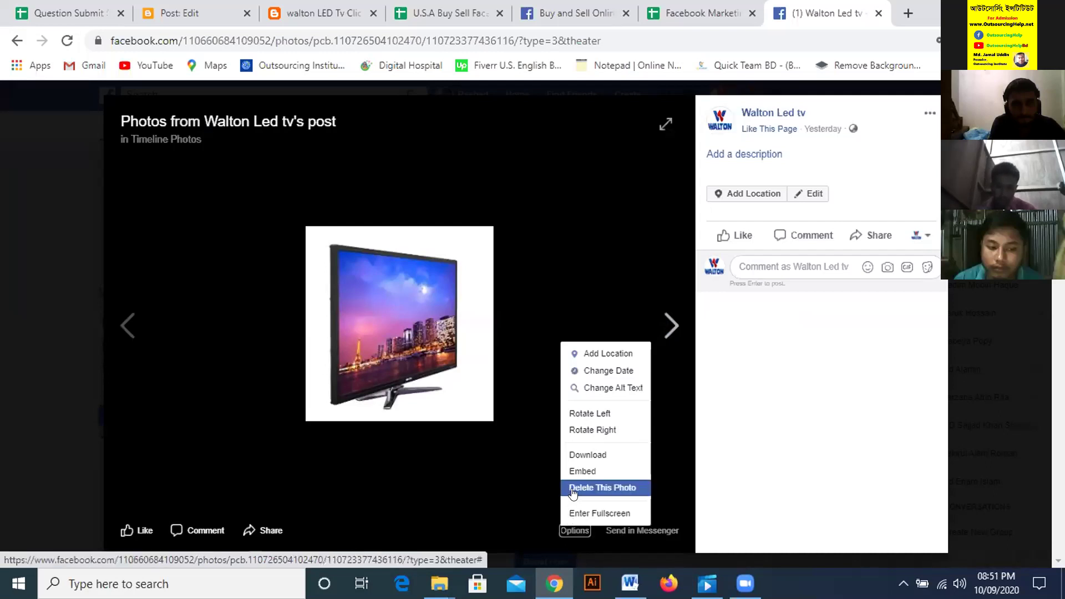
pyautogui.click(579, 488)
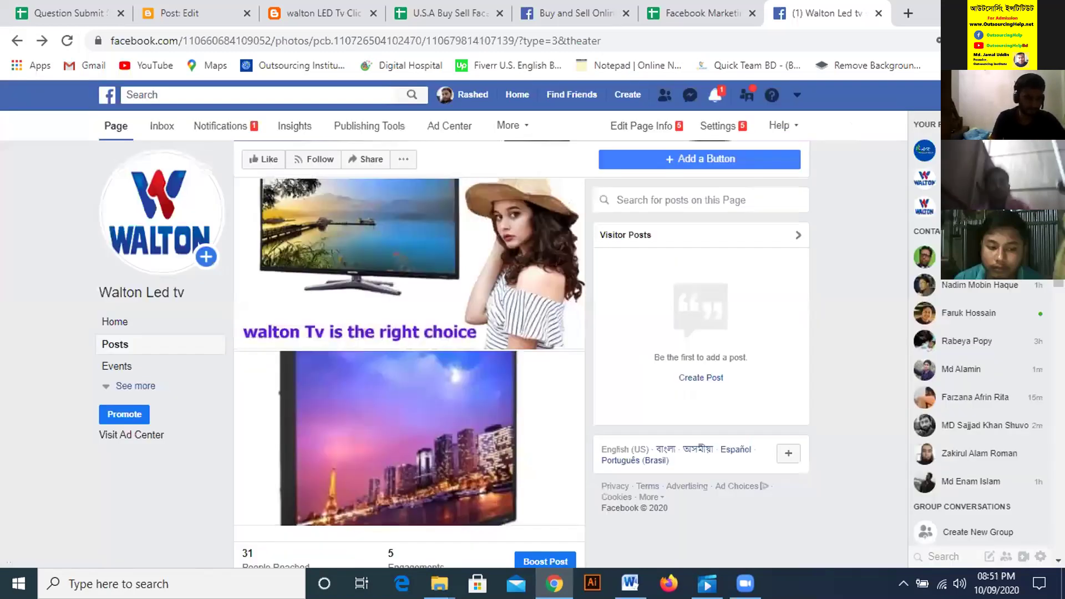
# Reload Facebook to check the updated Walton Led tv post, then show the list of managed pages.
pyautogui.click(66, 42)
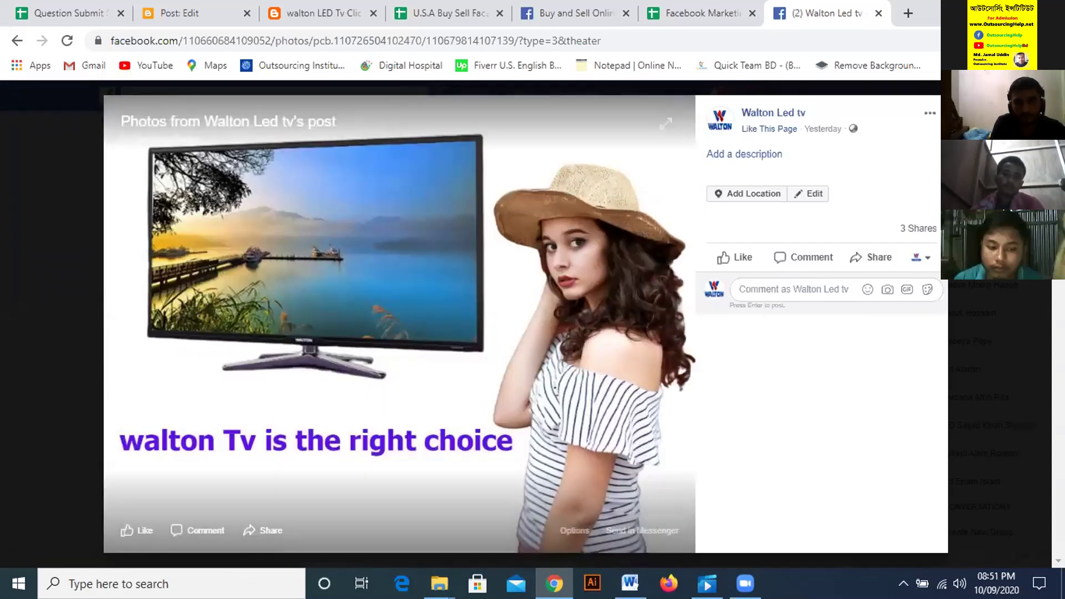
pyautogui.press('Escape')
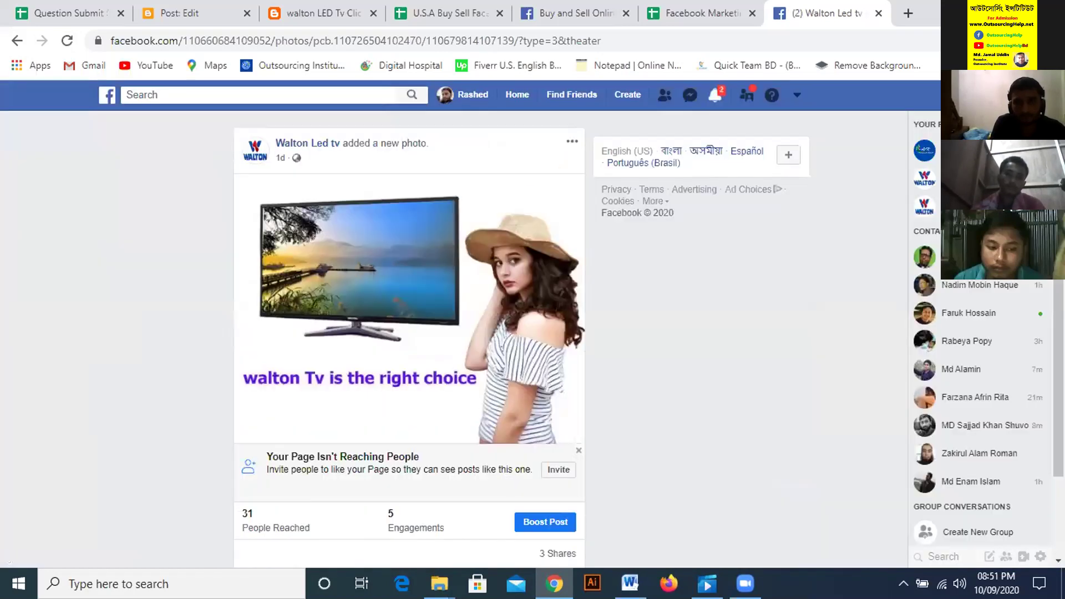
pyautogui.scroll(-2, 156, 402)
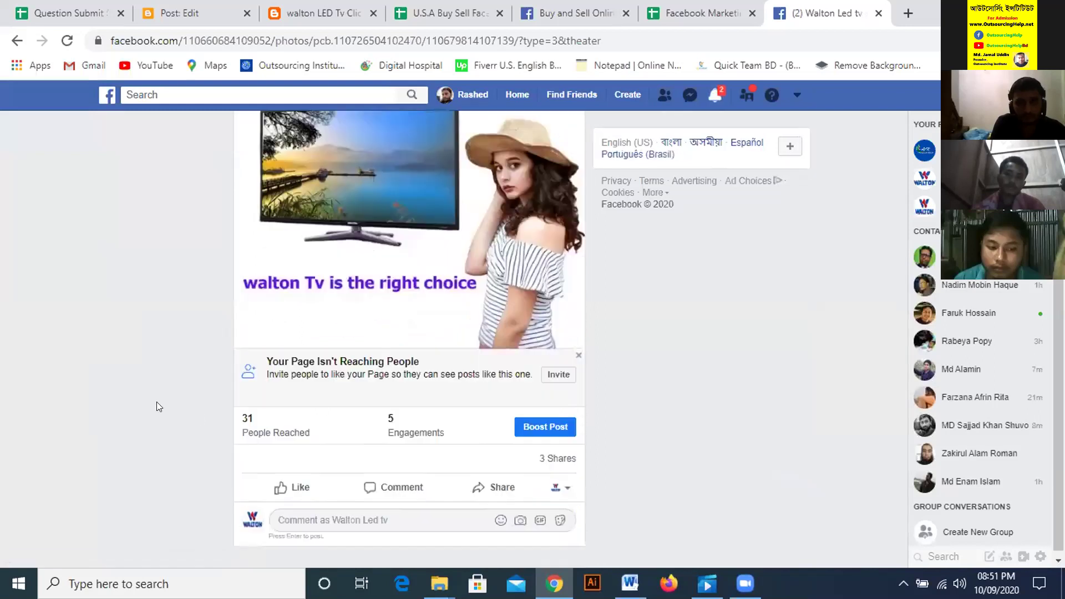
pyautogui.scroll(2, 157, 402)
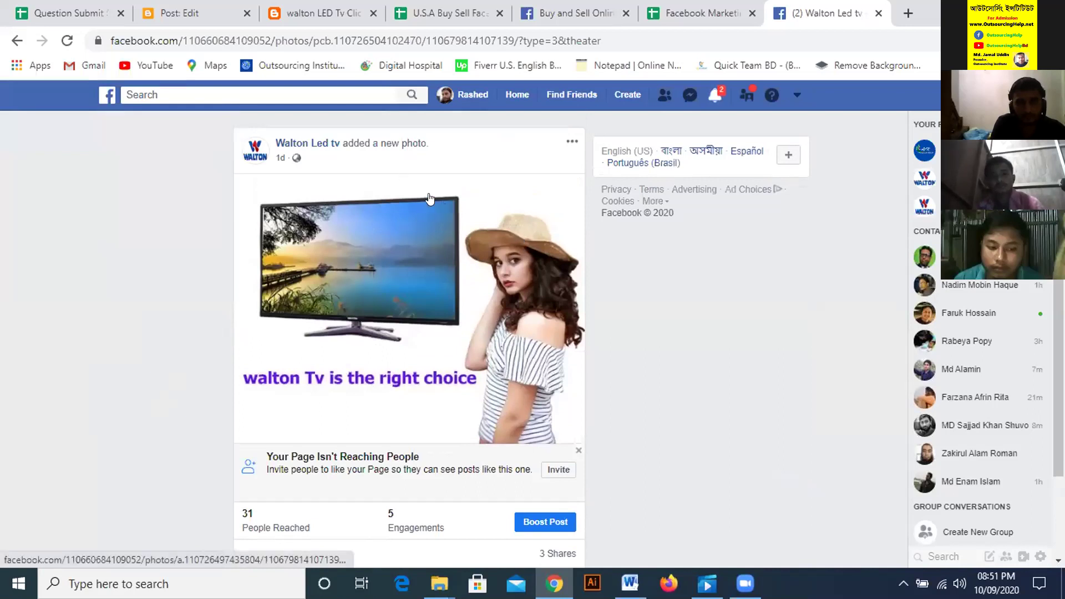
pyautogui.click(794, 98)
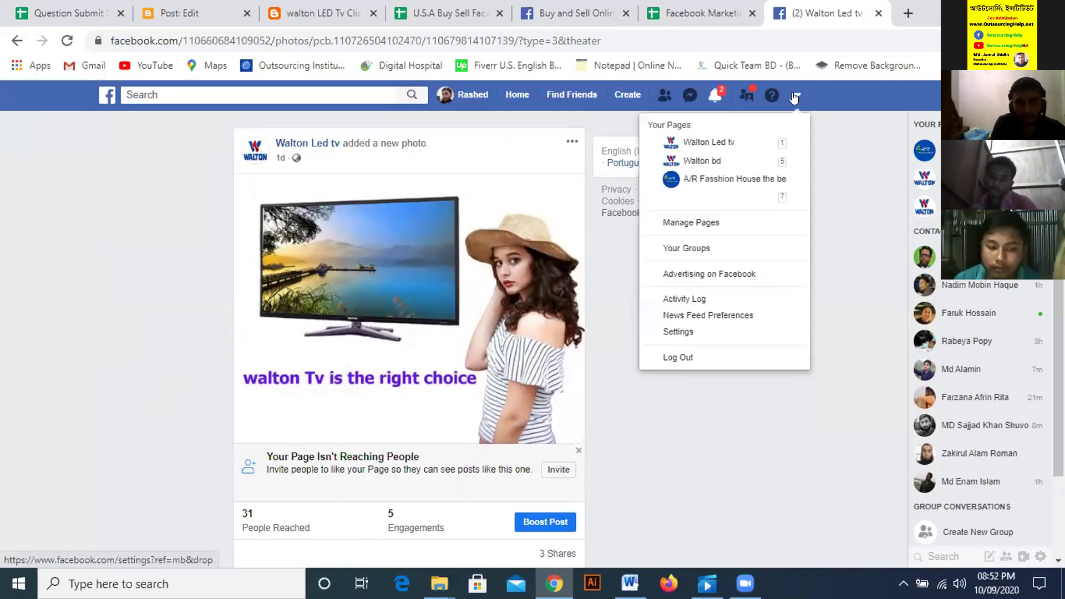
# Open the Walton Led tv page and scroll down through its posts.
pyautogui.click(710, 143)
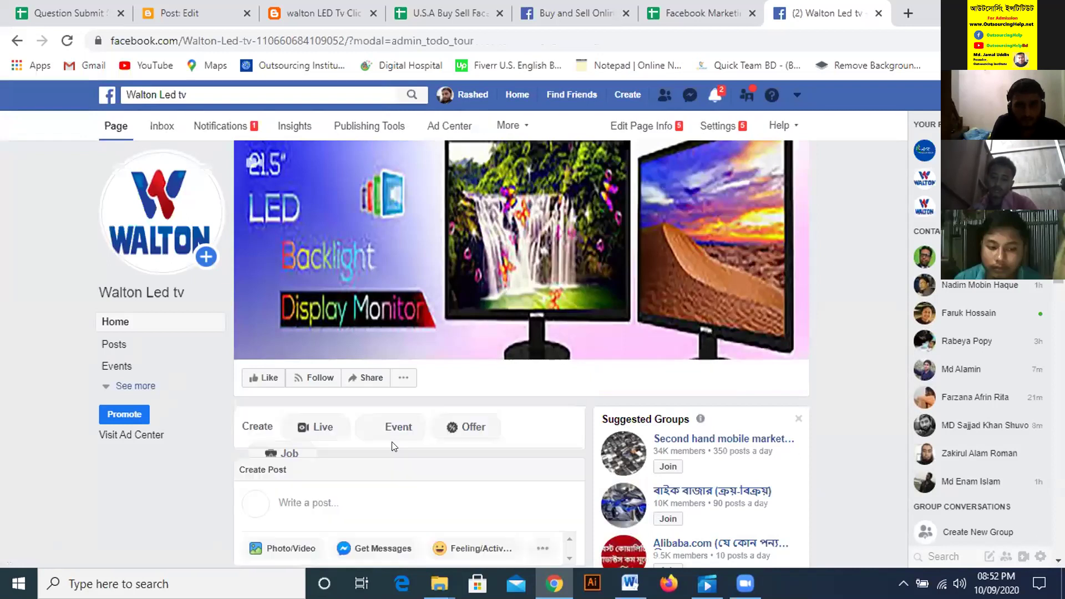
pyautogui.scroll(-10, 392, 444)
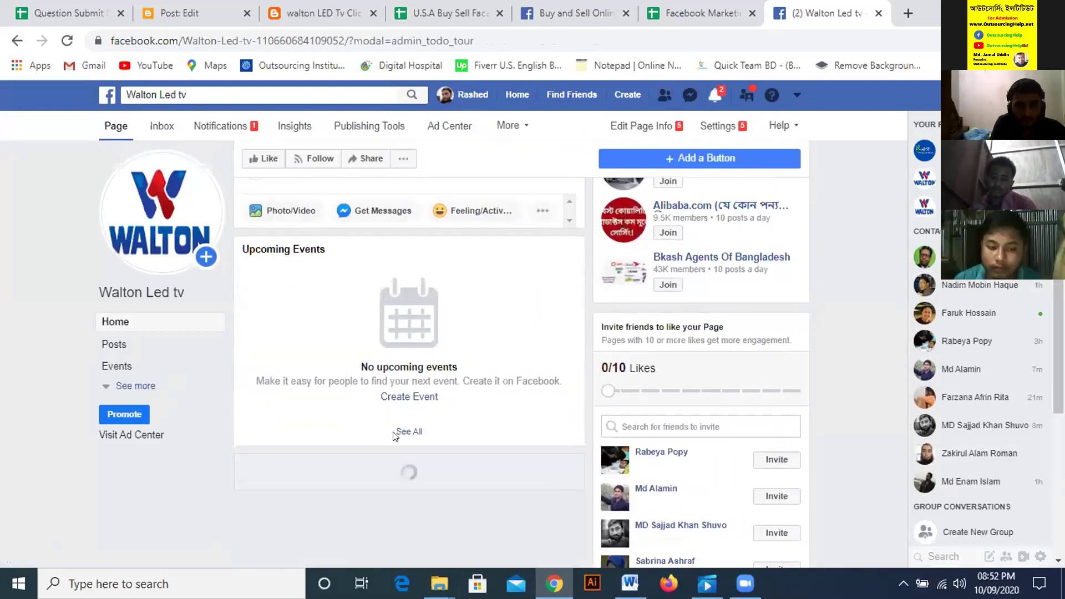
pyautogui.scroll(4, 393, 431)
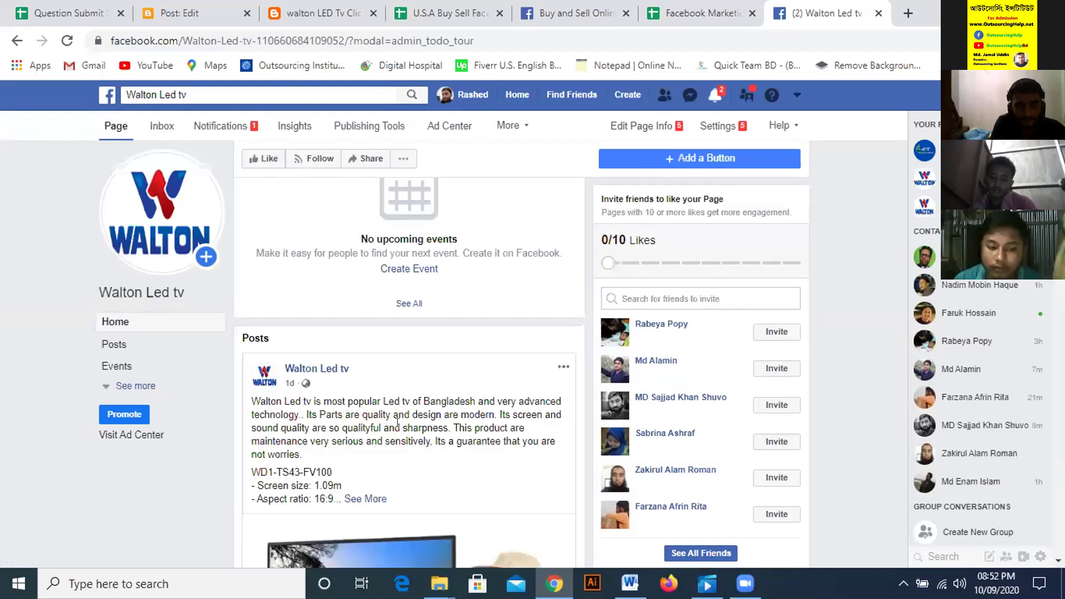
pyautogui.scroll(-4, 400, 377)
pyautogui.scroll(-3, 398, 380)
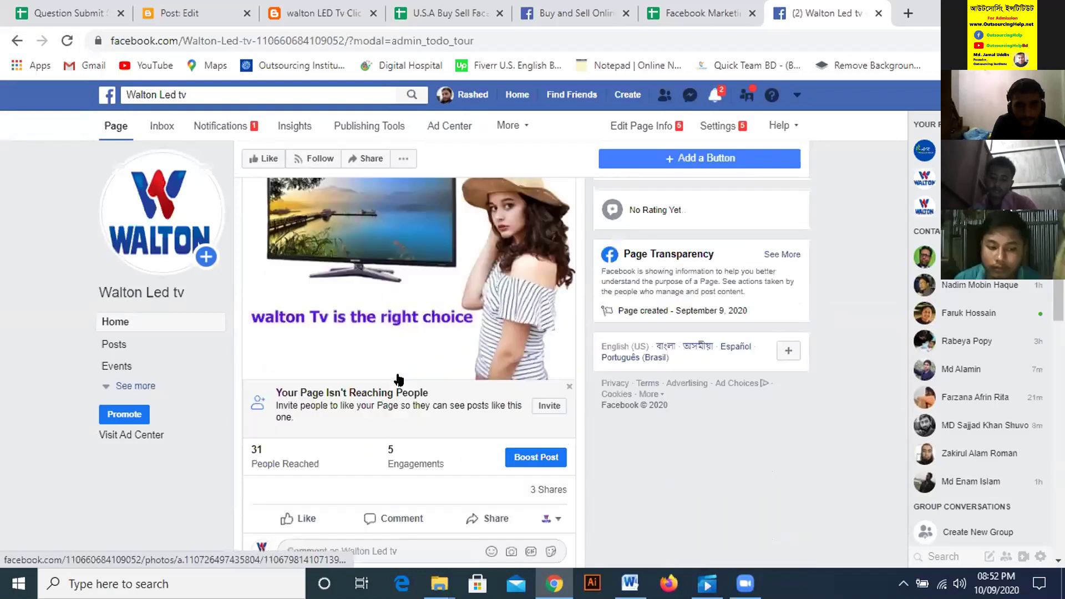
pyautogui.scroll(-4, 398, 378)
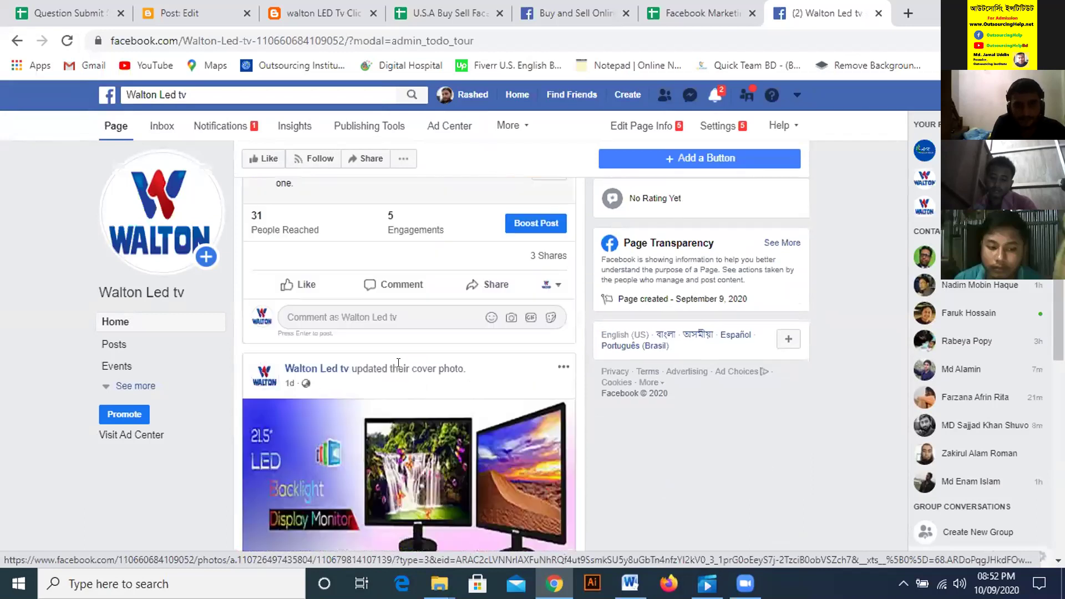
pyautogui.scroll(-5, 399, 364)
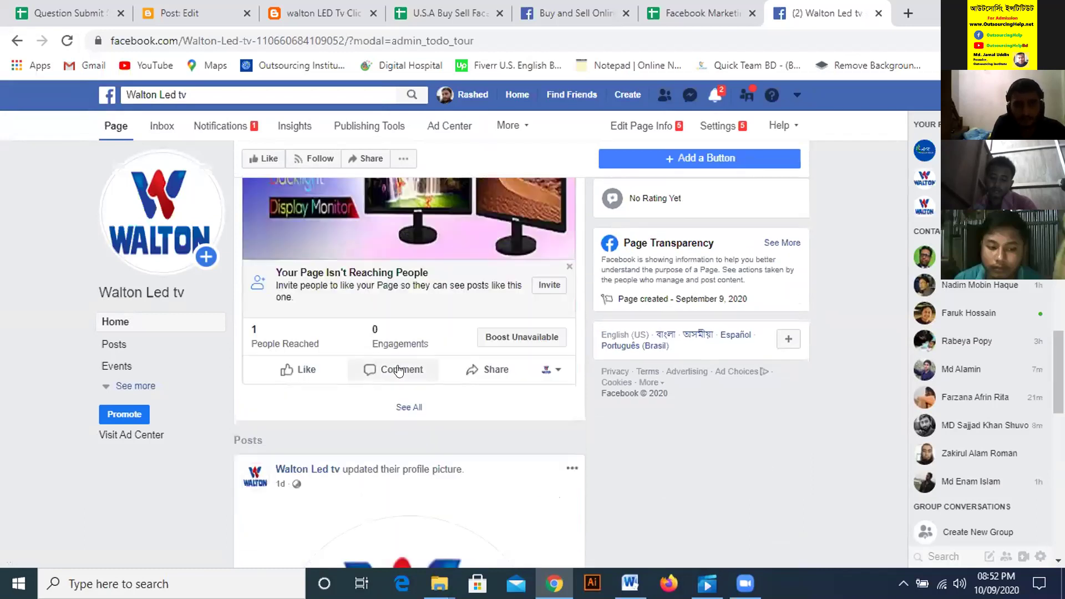
# Scroll back up to the WD1-TS43-FV100 TV product post with the 1.09m screen.
pyautogui.scroll(4, 399, 369)
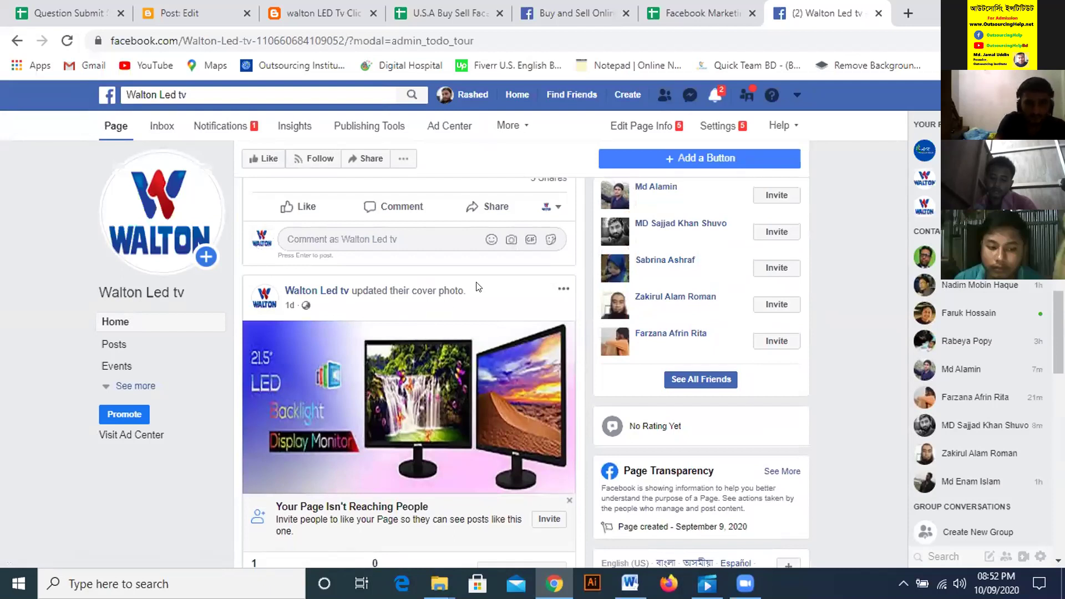
pyautogui.scroll(1, 478, 286)
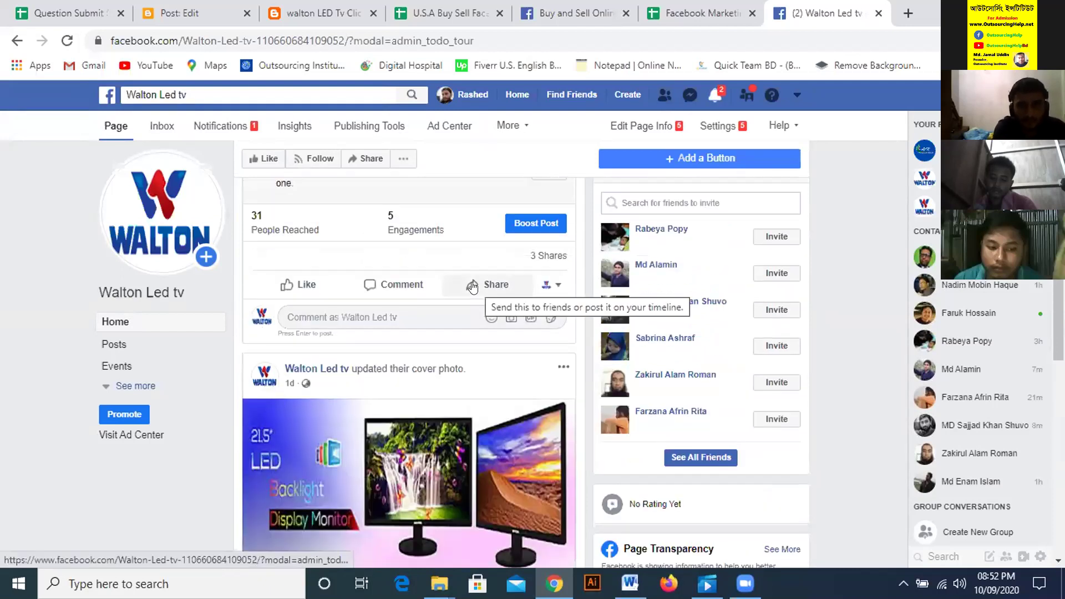
pyautogui.scroll(3, 477, 271)
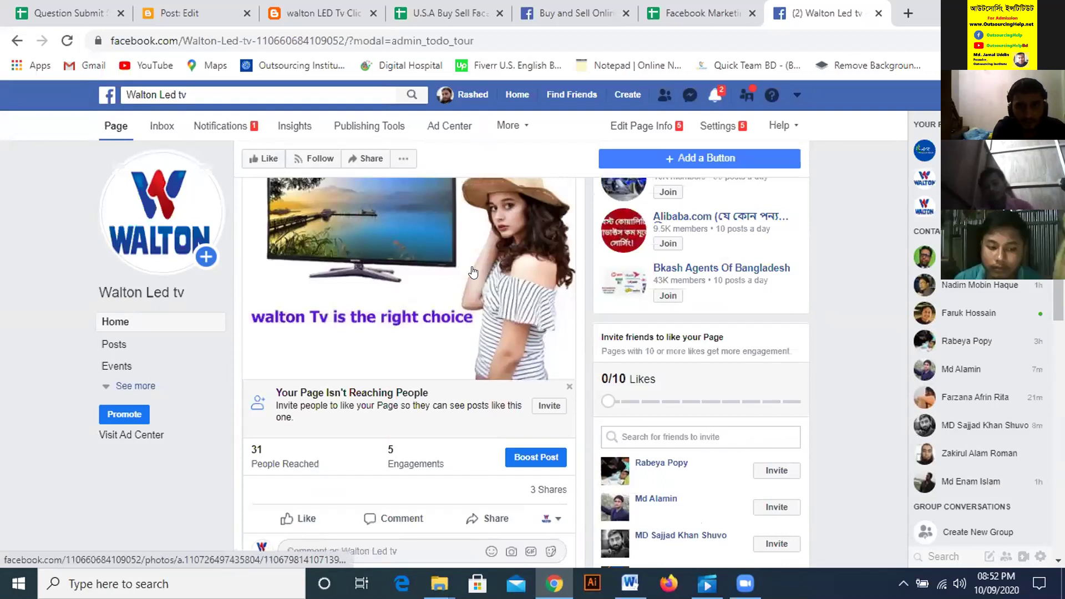
pyautogui.scroll(2, 476, 266)
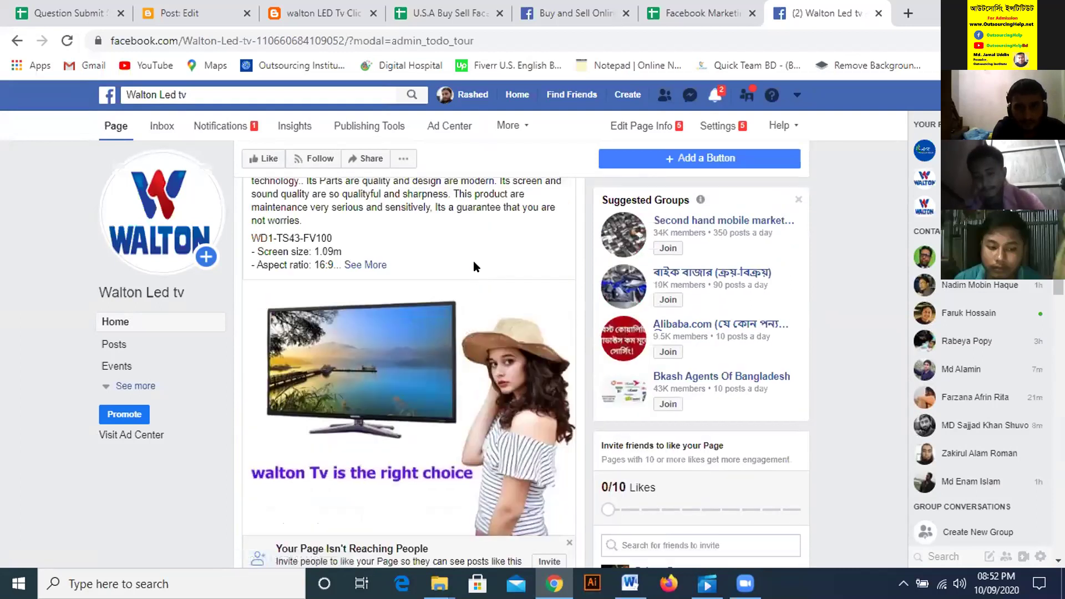
pyautogui.scroll(-1, 471, 268)
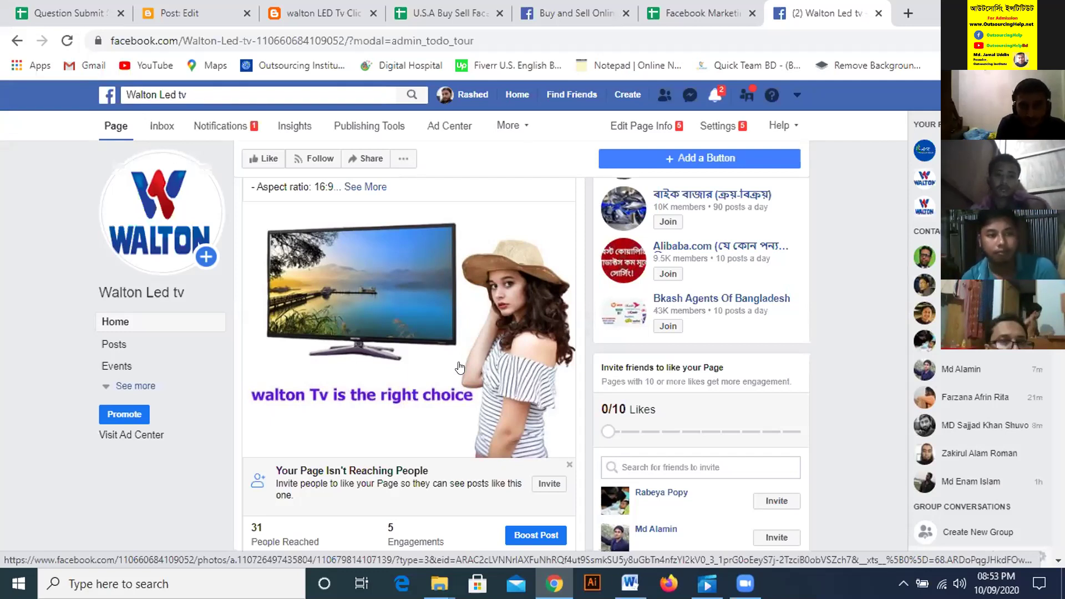
pyautogui.scroll(-3, 464, 361)
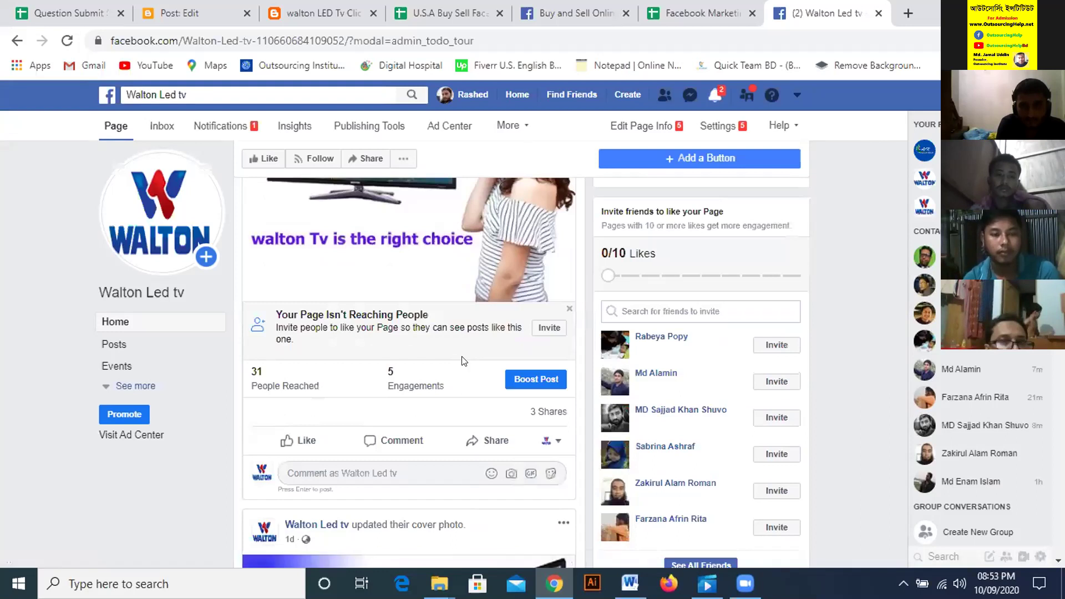
pyautogui.scroll(3, 463, 361)
pyautogui.scroll(3, 460, 361)
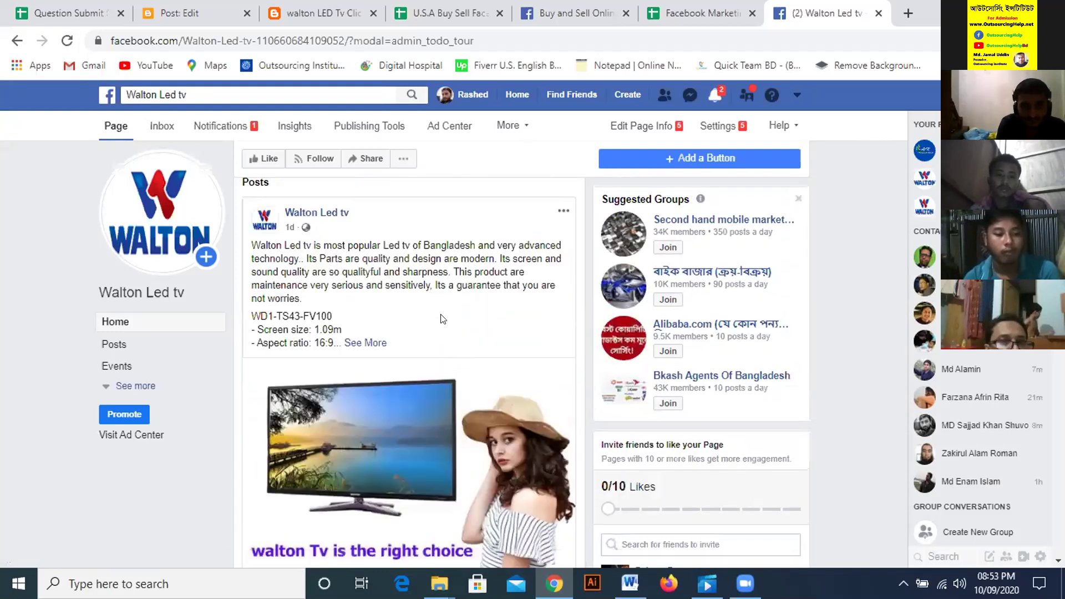
pyautogui.scroll(3, 442, 320)
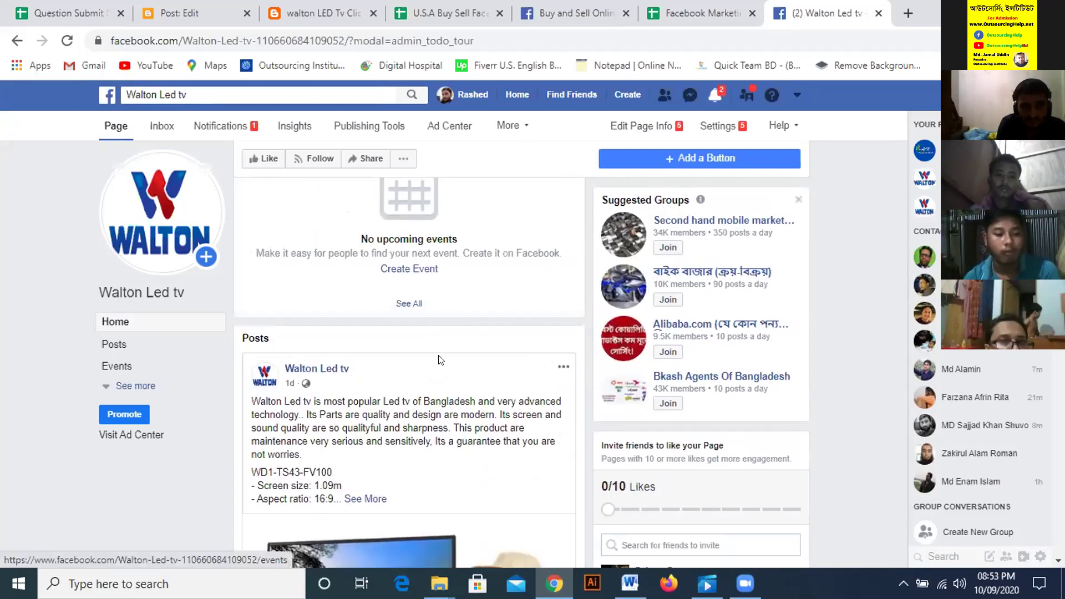
# Open the TV product post in Edit Post, then switch to the 'Facebook Marketing job for walton LED Tv' sheet.
pyautogui.click(561, 369)
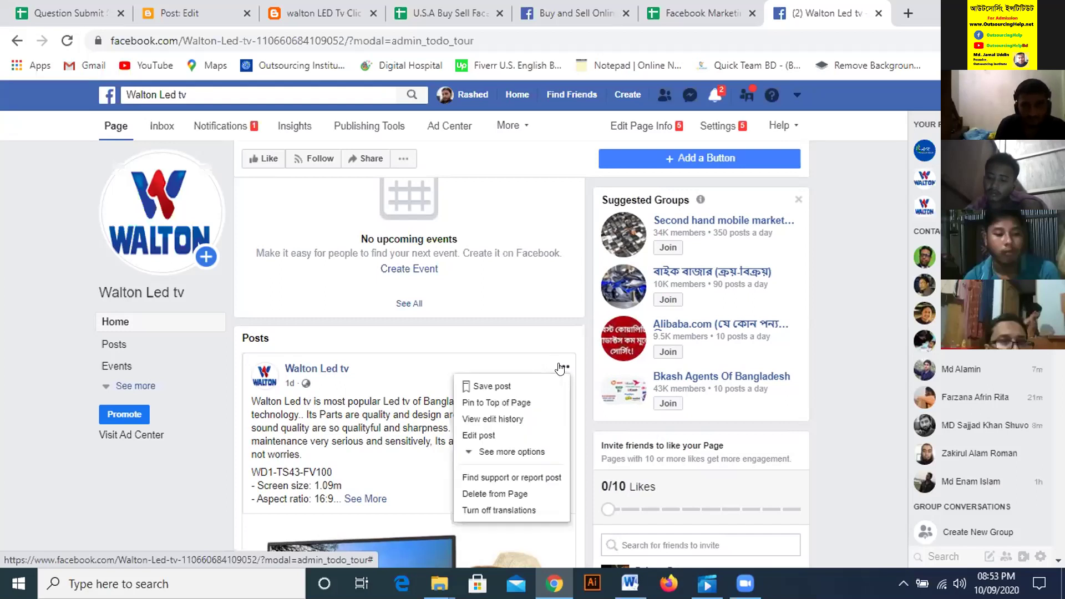
pyautogui.click(472, 436)
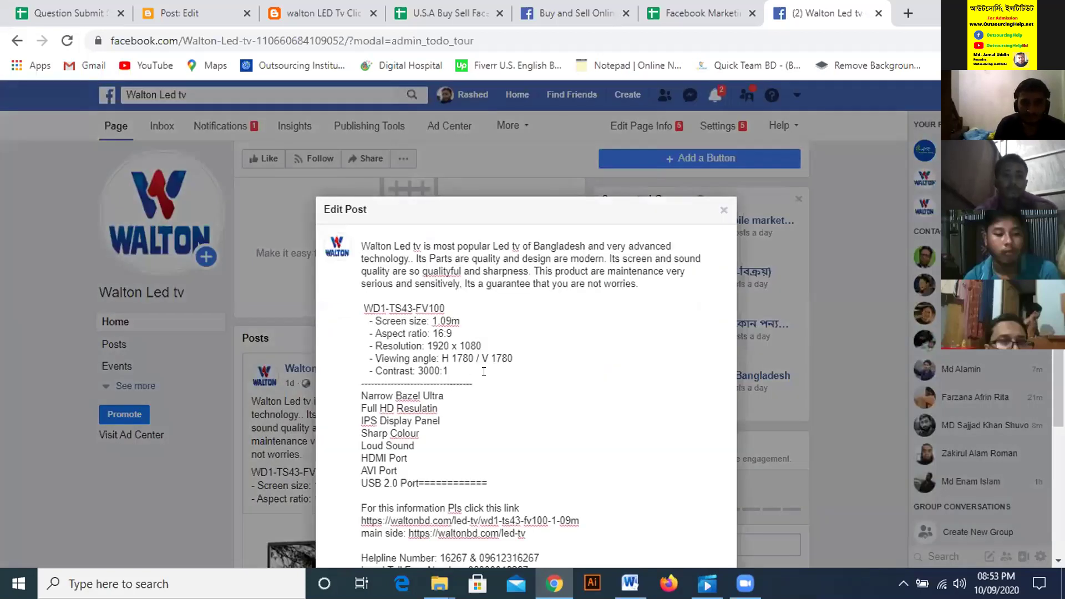
pyautogui.scroll(-3, 542, 372)
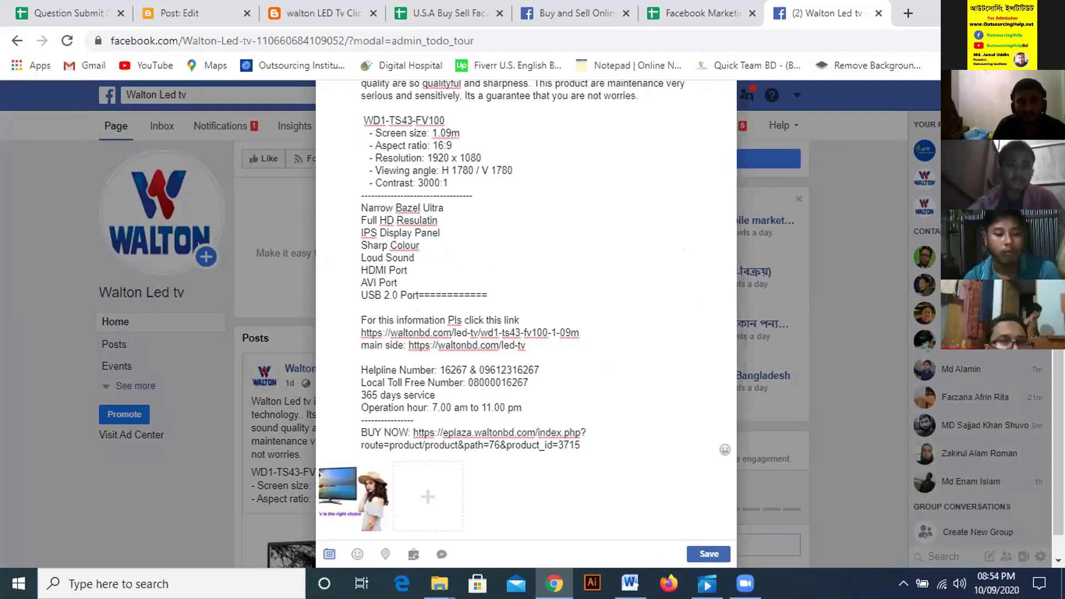
pyautogui.click(716, 12)
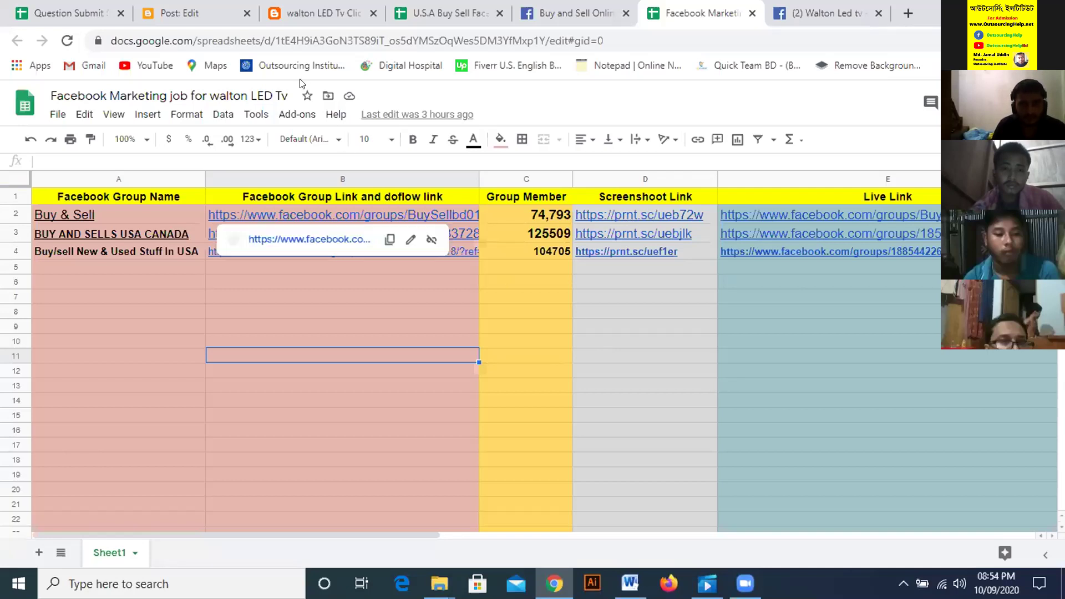
# Follow the blog post's image link to waltonbd.com/led-tv, then return to the Facebook tab.
pyautogui.click(292, 16)
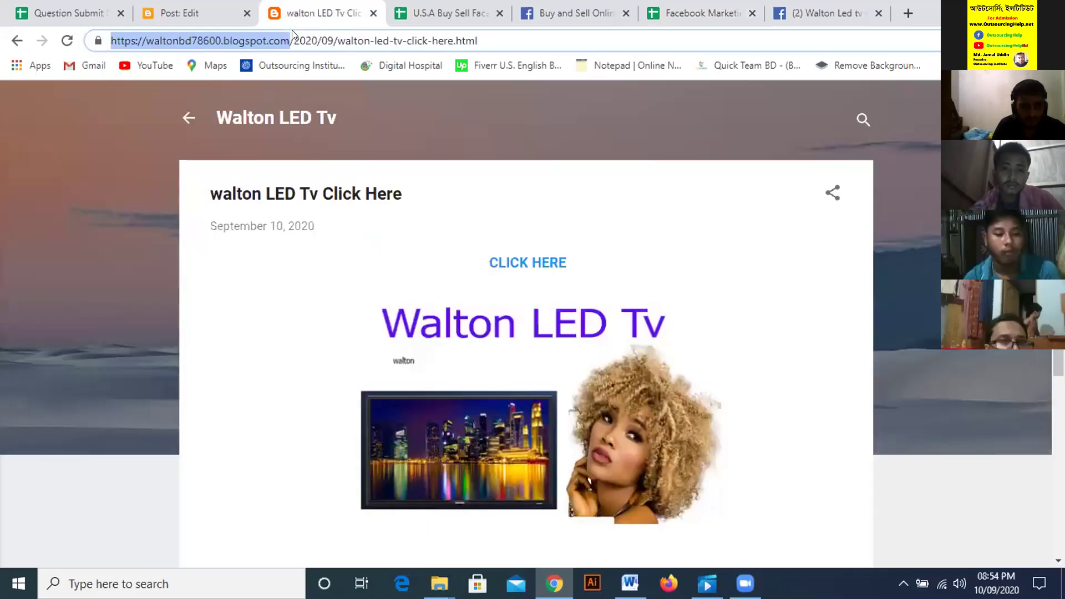
pyautogui.scroll(-1, 567, 435)
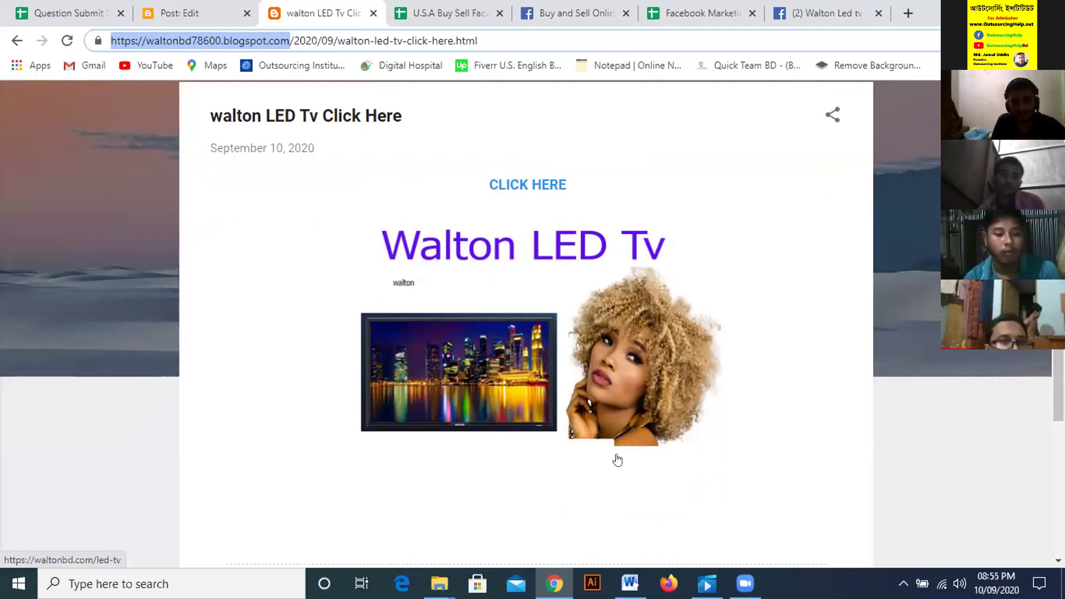
pyautogui.click(599, 384)
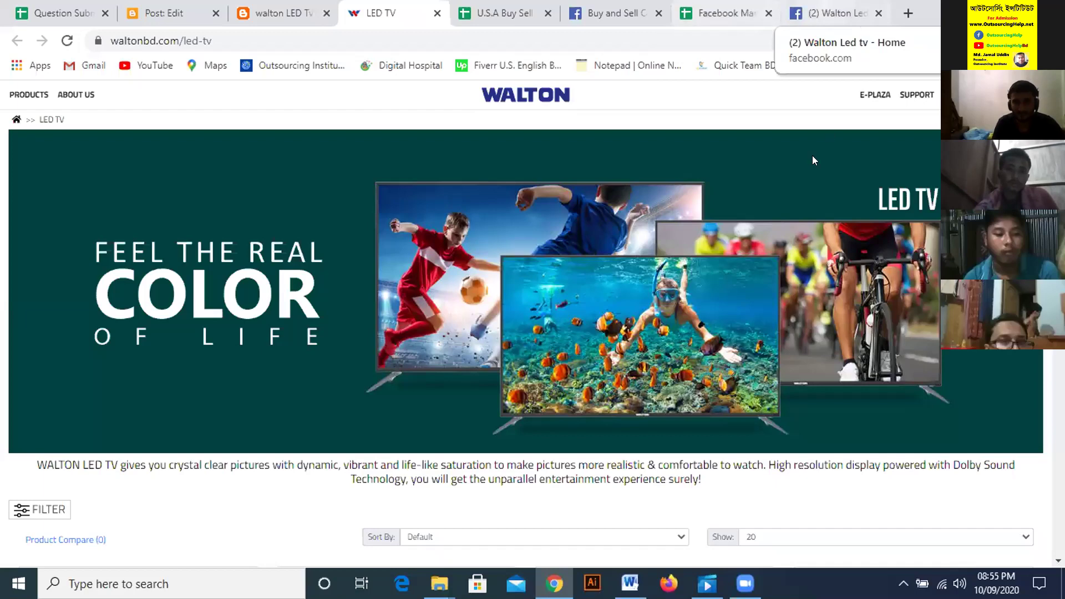
pyautogui.click(827, 8)
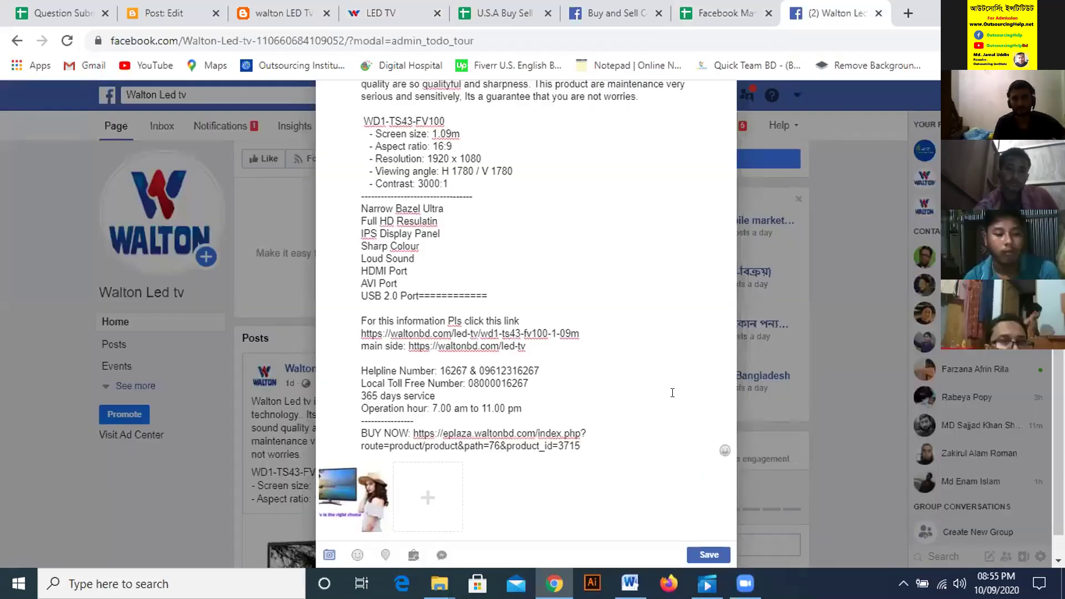